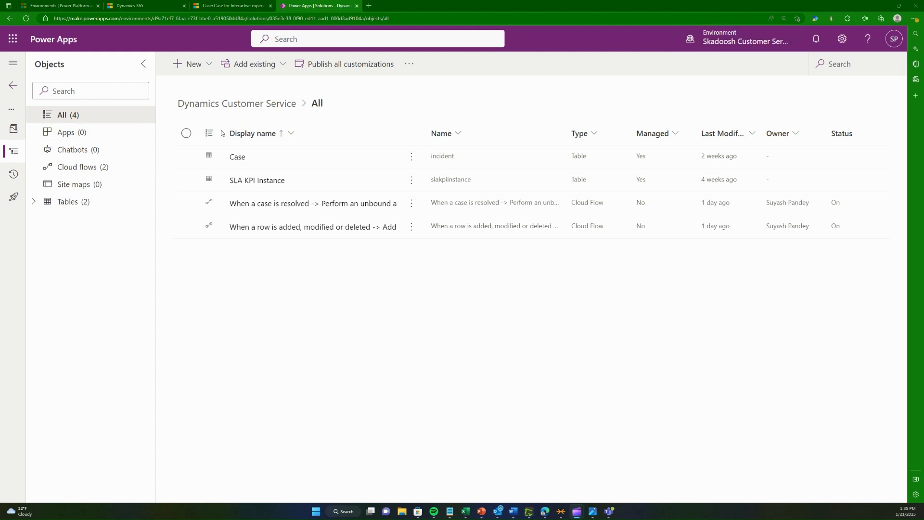
Step: Create a new model-driven app in the solution named Customer Service App Advanced
{"action": "left_click", "coordinate": [192, 70]}
{"action": "mouse_move", "coordinate": [206, 87]}
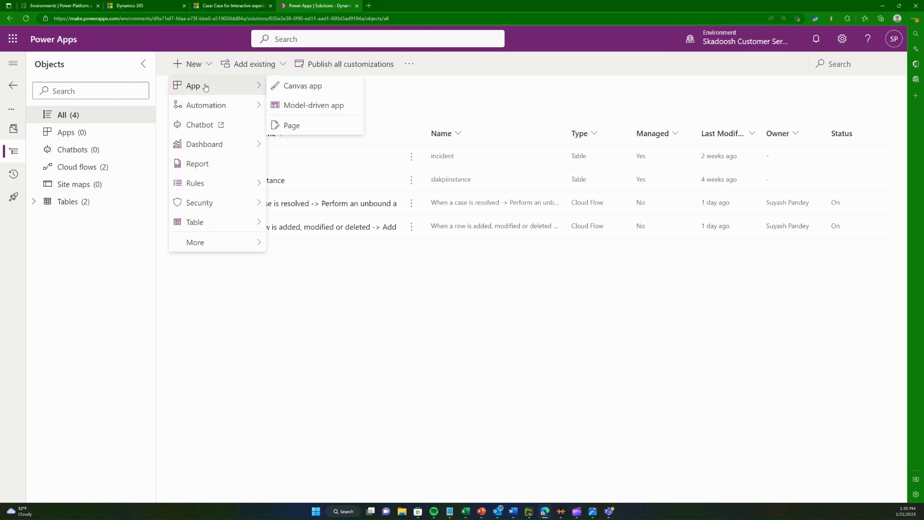
{"action": "left_click", "coordinate": [310, 105]}
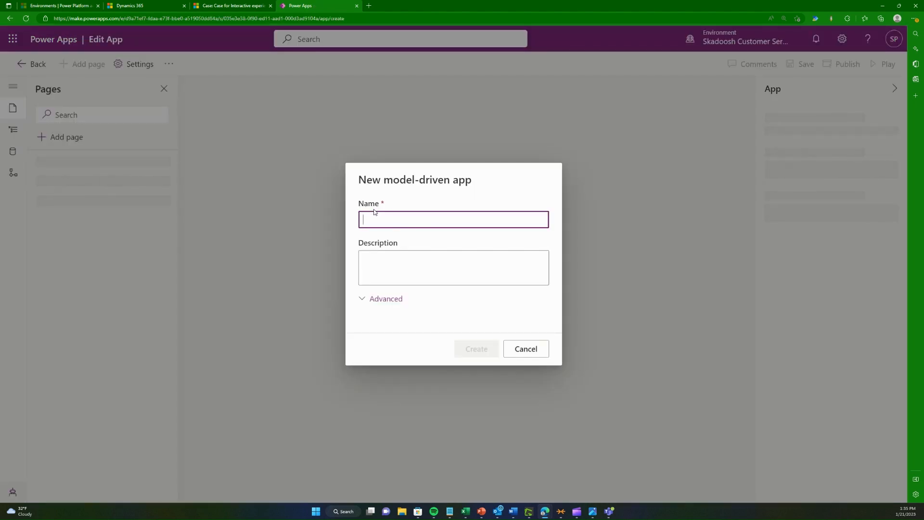
{"action": "type", "text": "m"}
{"action": "key", "text": "BackSpace"}
{"action": "type", "text": "C"}
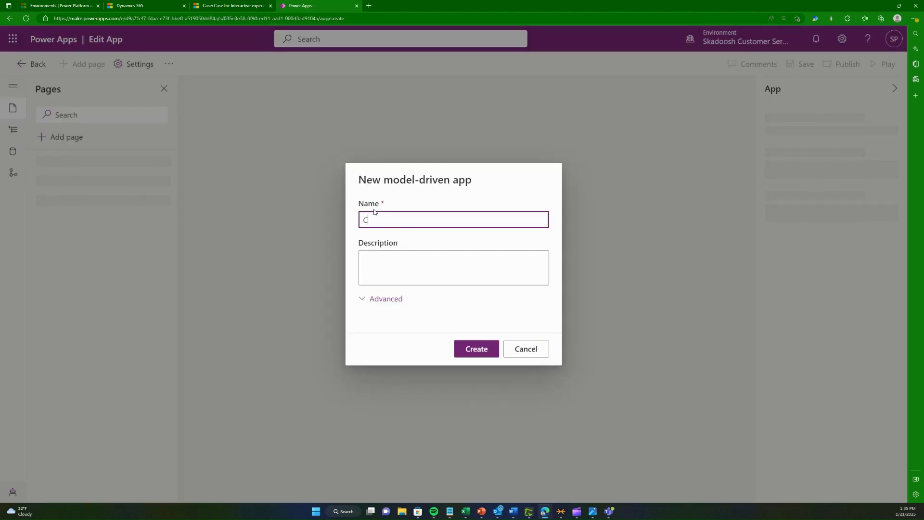
{"action": "type", "text": "ustomer Service App Advanced"}
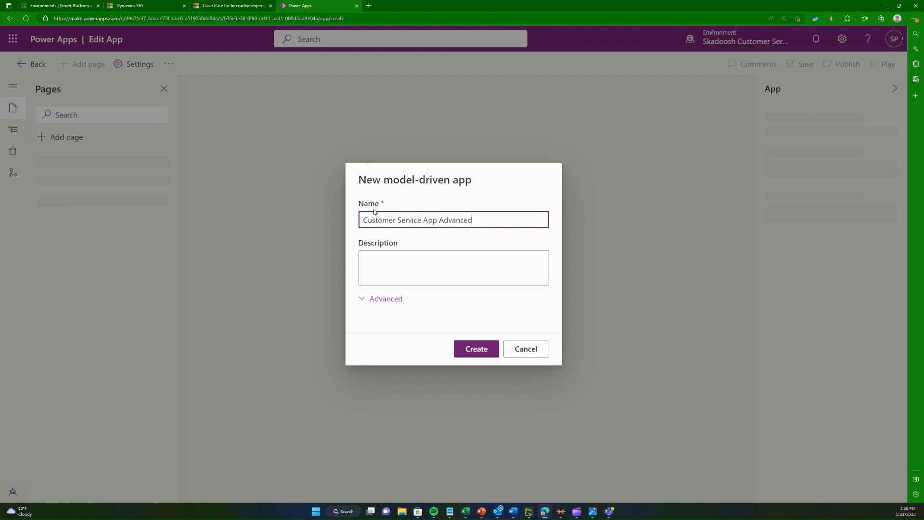
{"action": "key", "text": "Return"}
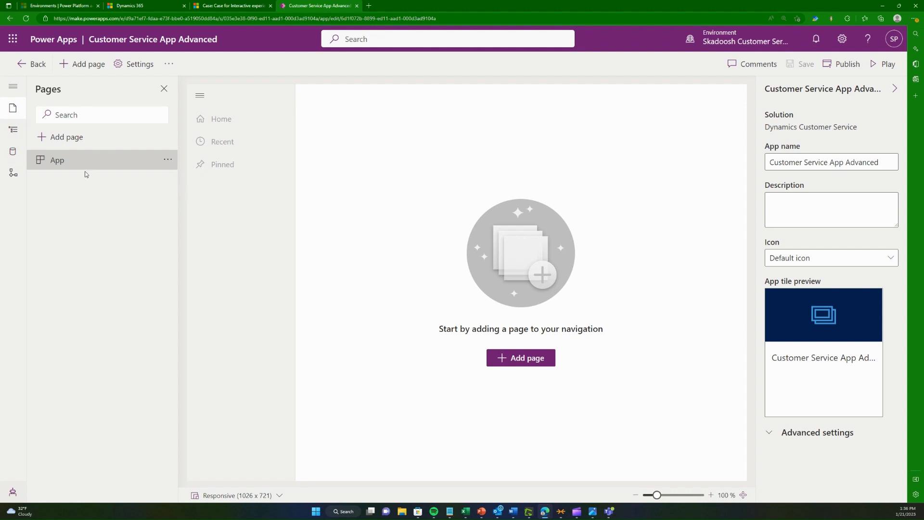
Step: Add a Dataverse table page for the existing Account table, shown in the navigation
{"action": "left_click", "coordinate": [70, 141]}
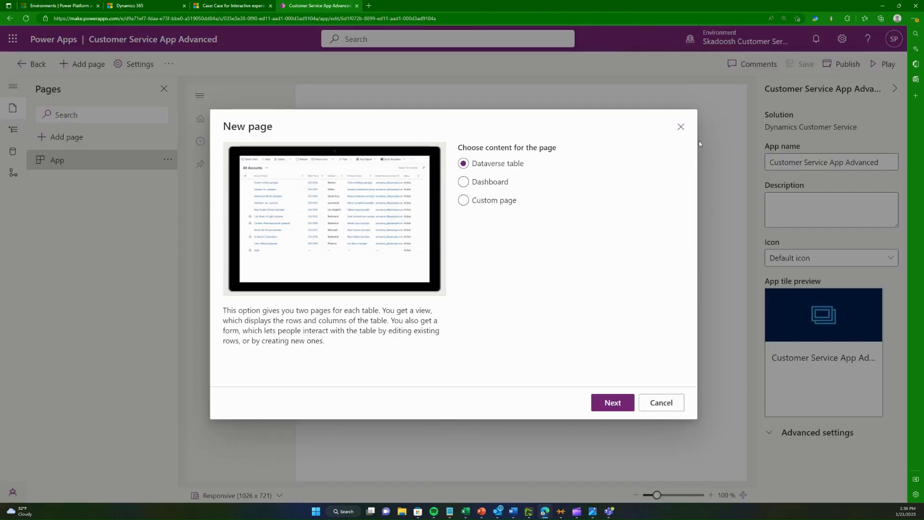
{"action": "left_click", "coordinate": [680, 127]}
{"action": "left_click", "coordinate": [39, 141]}
{"action": "left_click", "coordinate": [609, 408]}
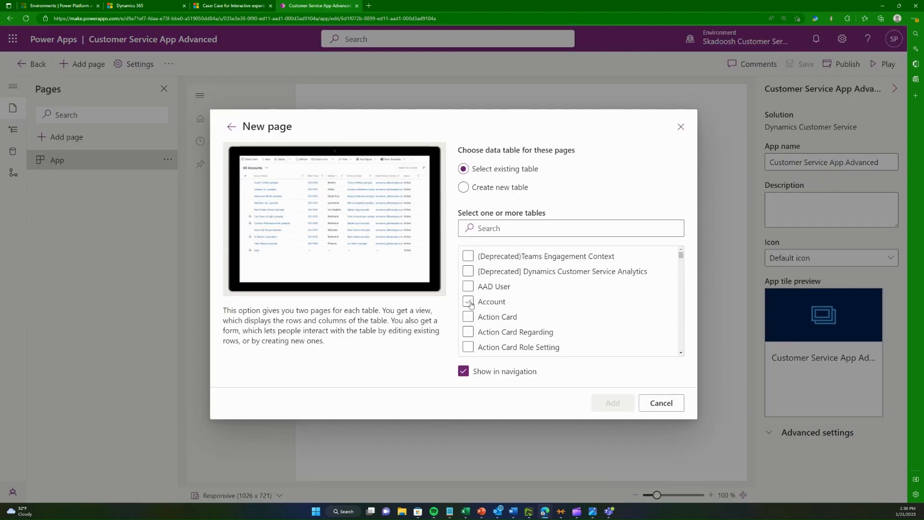
{"action": "left_click", "coordinate": [468, 302]}
{"action": "left_click", "coordinate": [613, 402]}
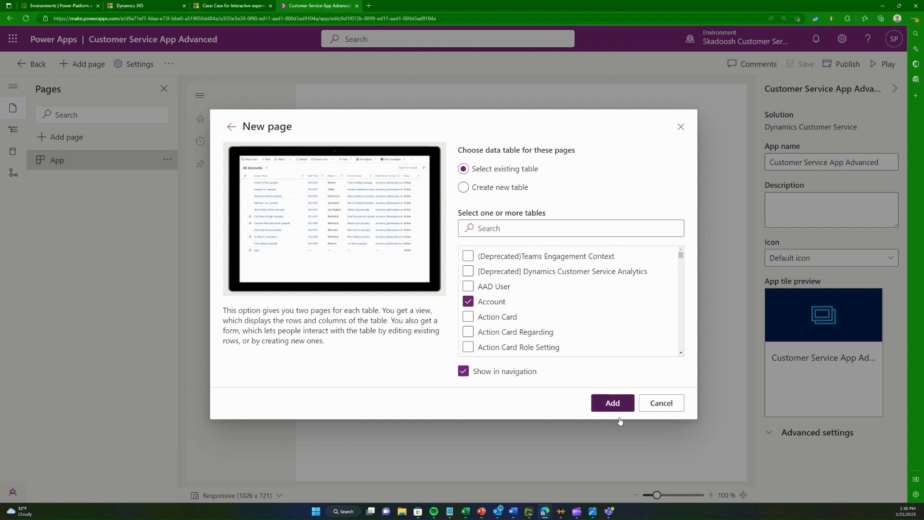
{"action": "left_click", "coordinate": [251, 233]}
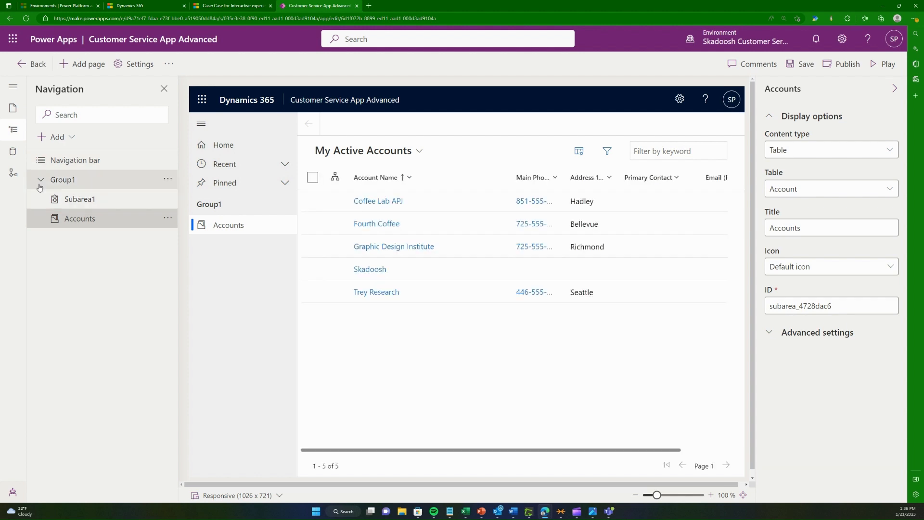
Step: Set the content type of Subarea1 in the navigation group to Table
{"action": "left_click", "coordinate": [108, 198]}
{"action": "left_click", "coordinate": [110, 220]}
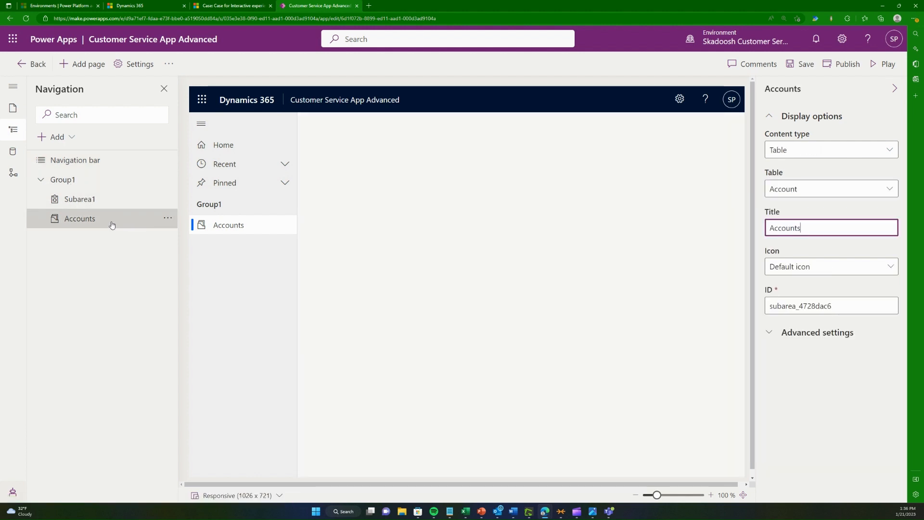
{"action": "left_click", "coordinate": [103, 200]}
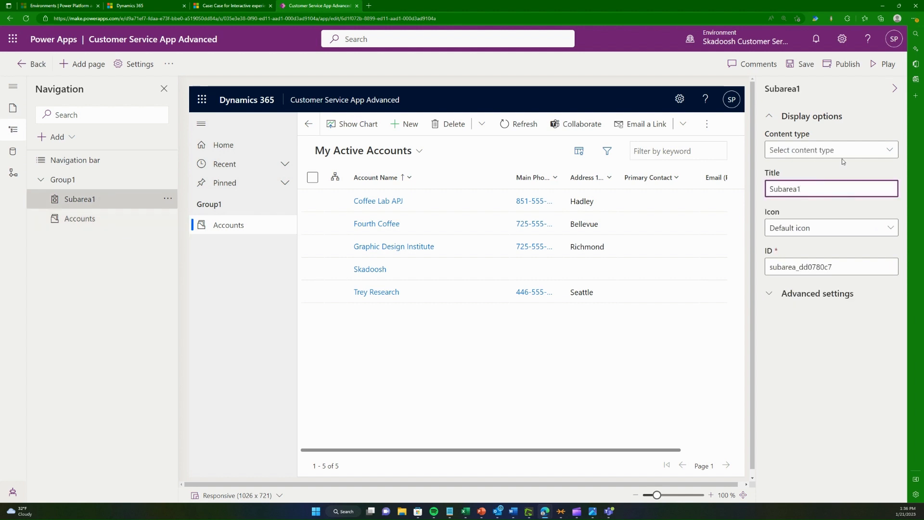
{"action": "left_click", "coordinate": [818, 150]}
{"action": "key", "text": "Escape"}
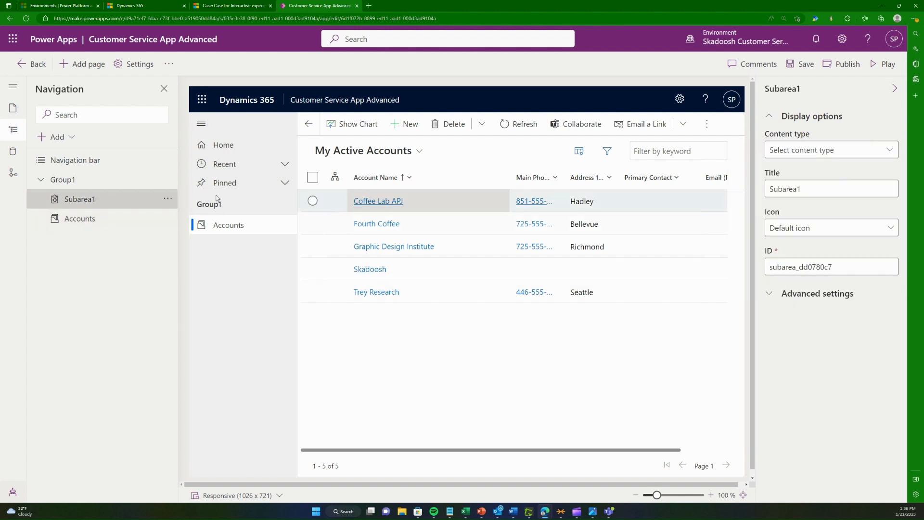
{"action": "left_click", "coordinate": [834, 147]}
{"action": "type", "text": "Custom page"}
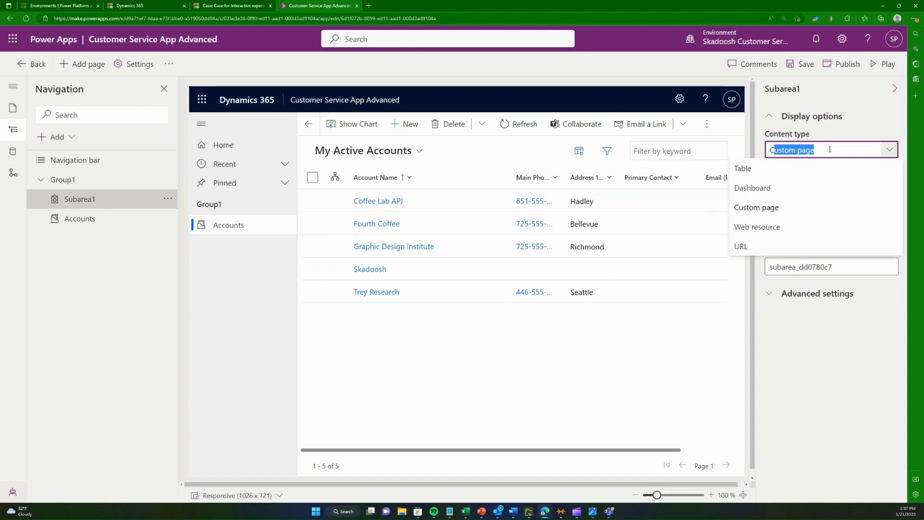
{"action": "left_click", "coordinate": [808, 169]}
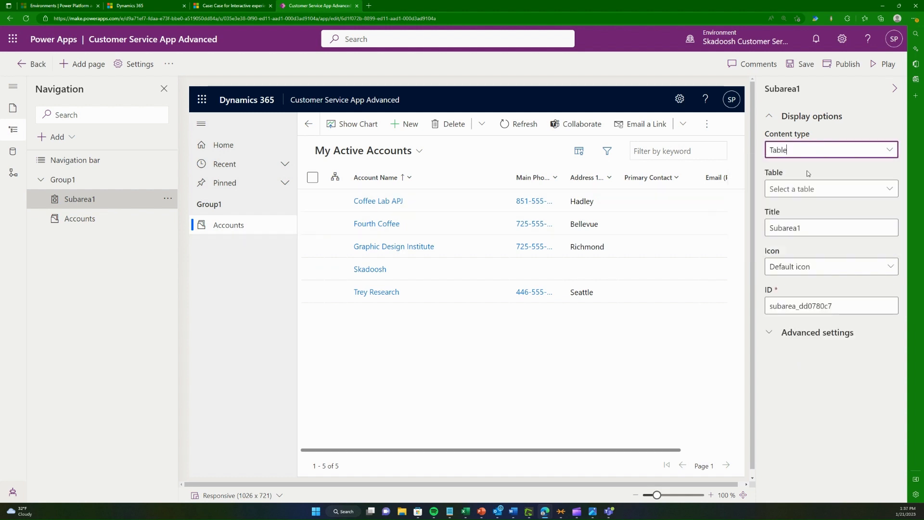
Step: Set Subarea1's table to Ongoing conversation (Deprecated)
{"action": "left_click", "coordinate": [814, 190]}
{"action": "type", "text": "C"}
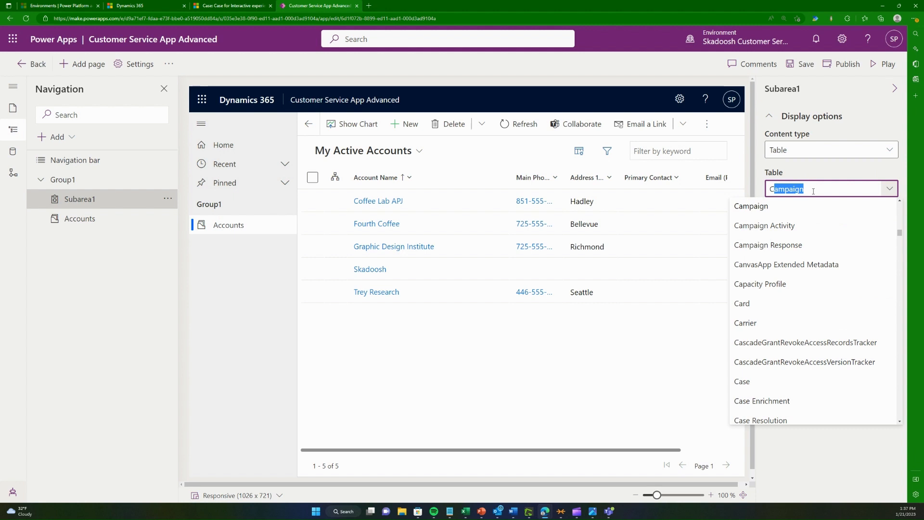
{"action": "key", "text": "Escape"}
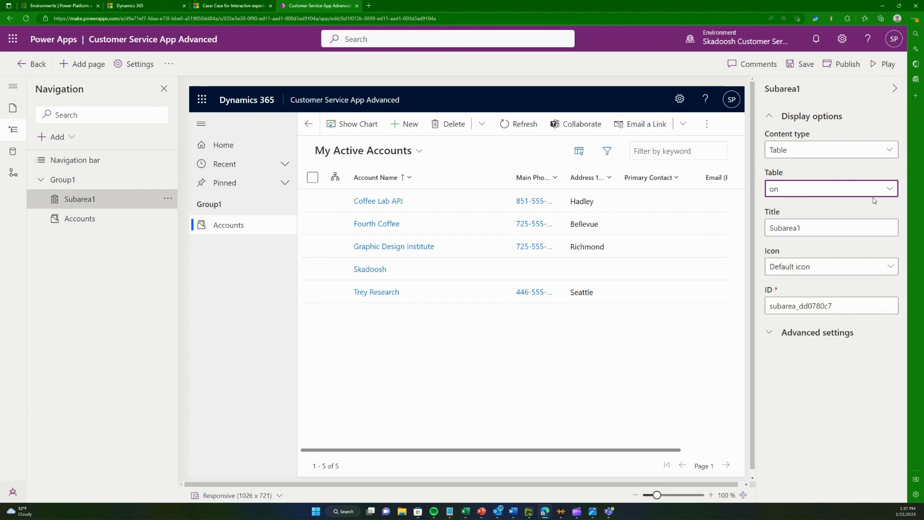
{"action": "left_click", "coordinate": [809, 192]}
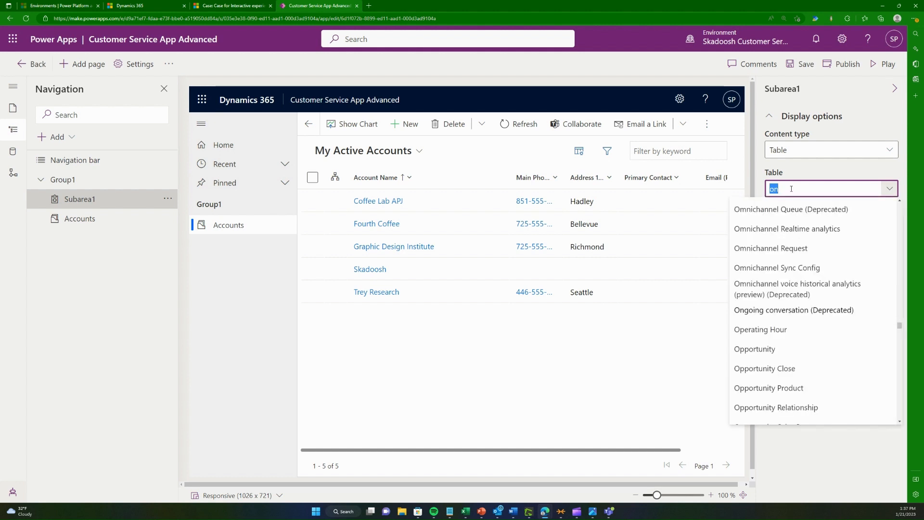
{"action": "key", "text": "Return"}
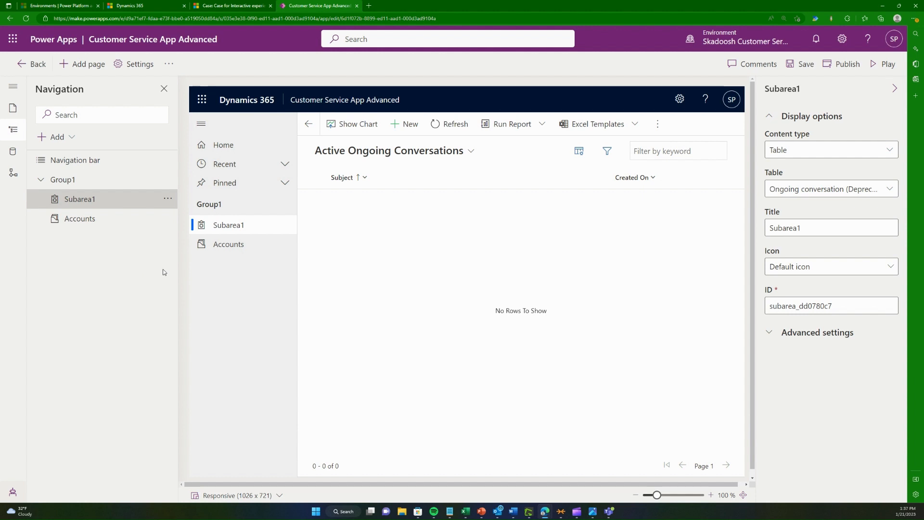
Step: Check the navigation groups of the Customer Service Hub and retitle Group1 in the new app as Customers
{"action": "key", "text": "ctrl+shift+Tab"}
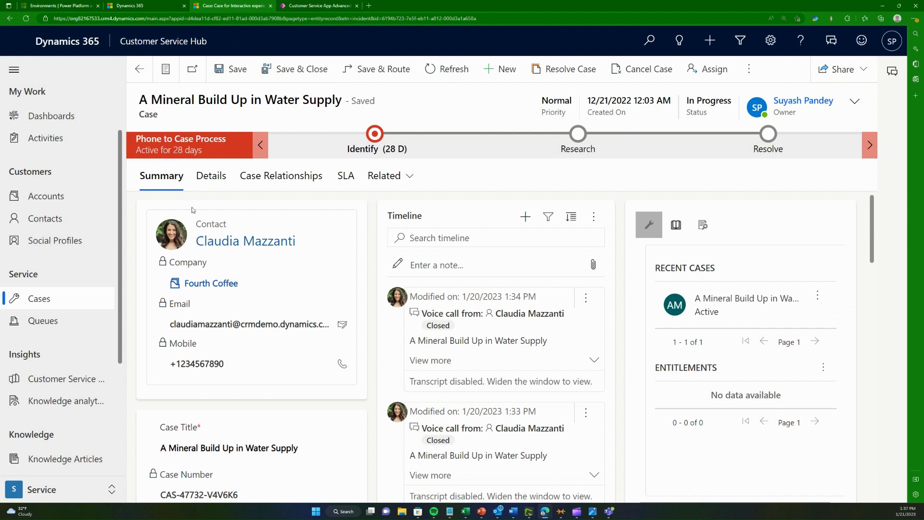
{"action": "left_click", "coordinate": [309, 5]}
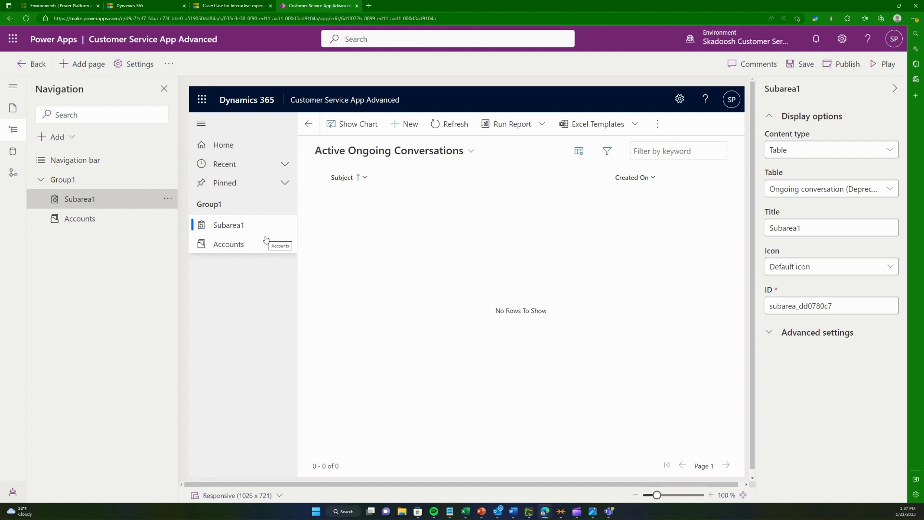
{"action": "left_click", "coordinate": [234, 5]}
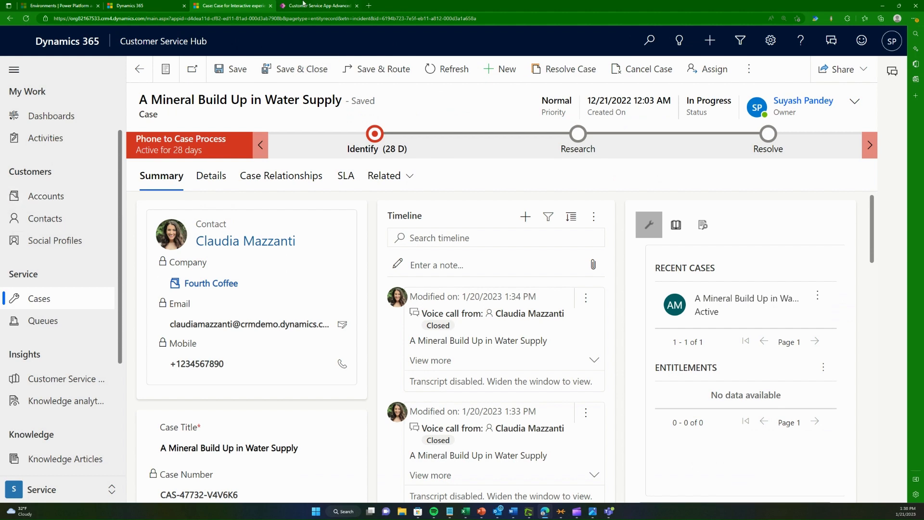
{"action": "left_click", "coordinate": [303, 5]}
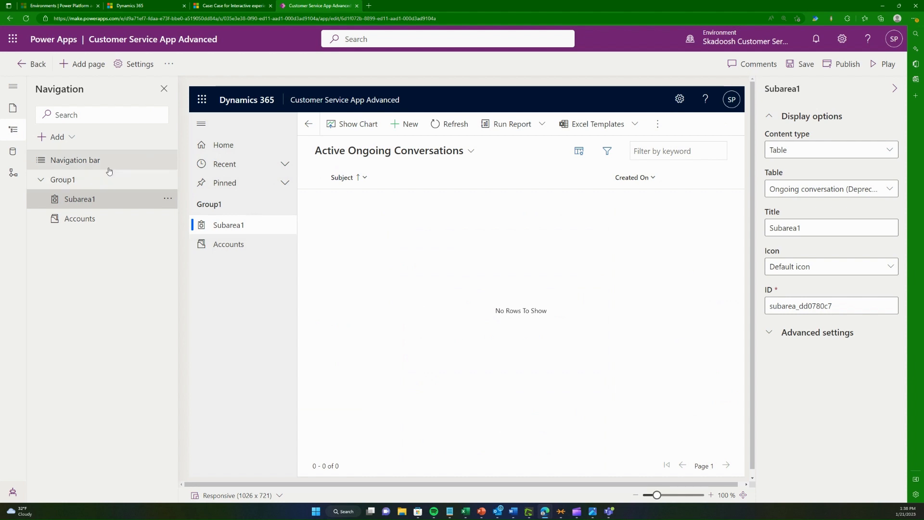
{"action": "left_click", "coordinate": [59, 179]}
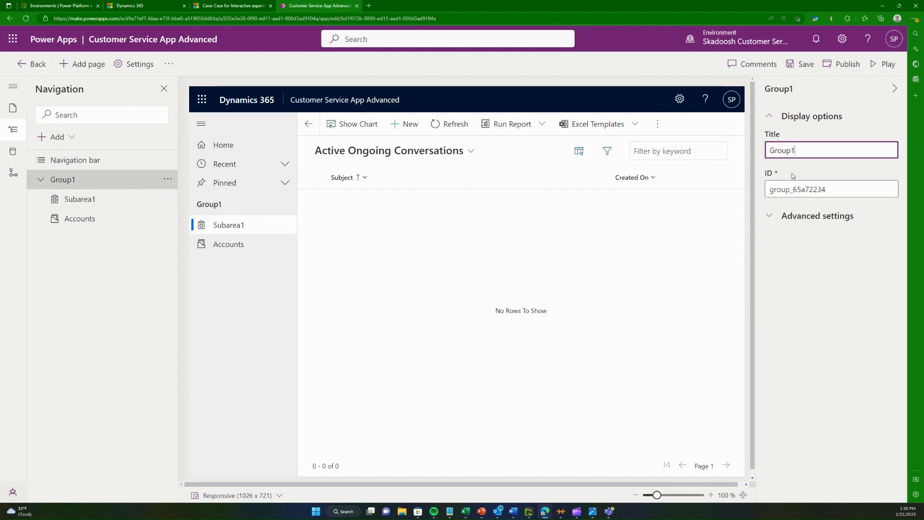
{"action": "double_click", "coordinate": [784, 150]}
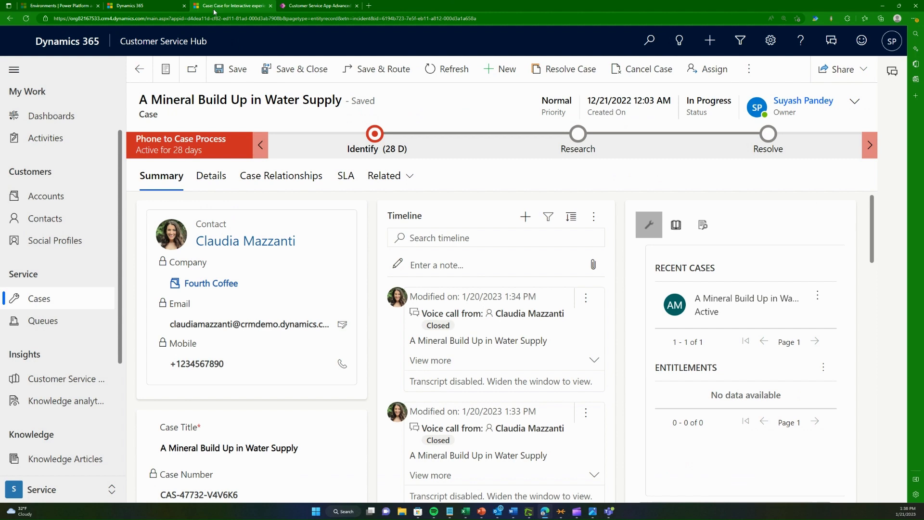
{"action": "left_click", "coordinate": [232, 6]}
{"action": "left_click", "coordinate": [318, 5]}
{"action": "type", "text": "Cus"}
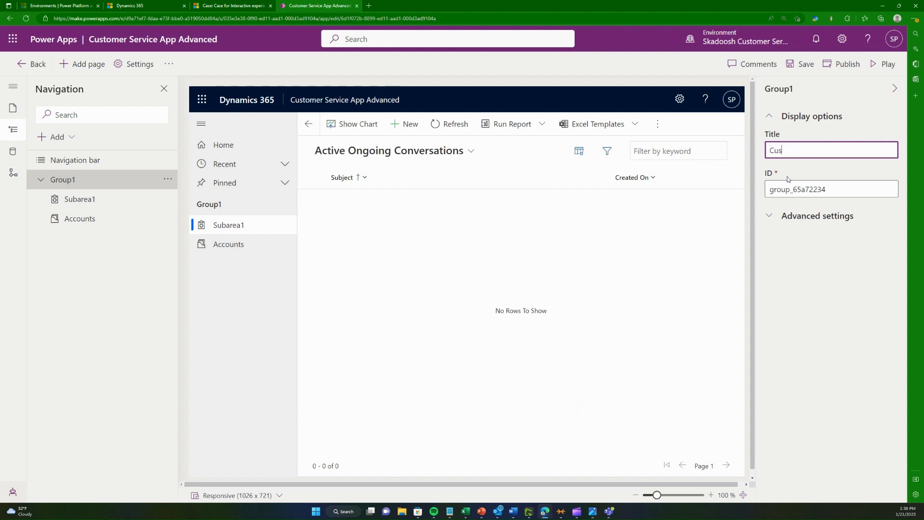
{"action": "type", "text": "tomer"}
{"action": "key", "text": "Tab"}
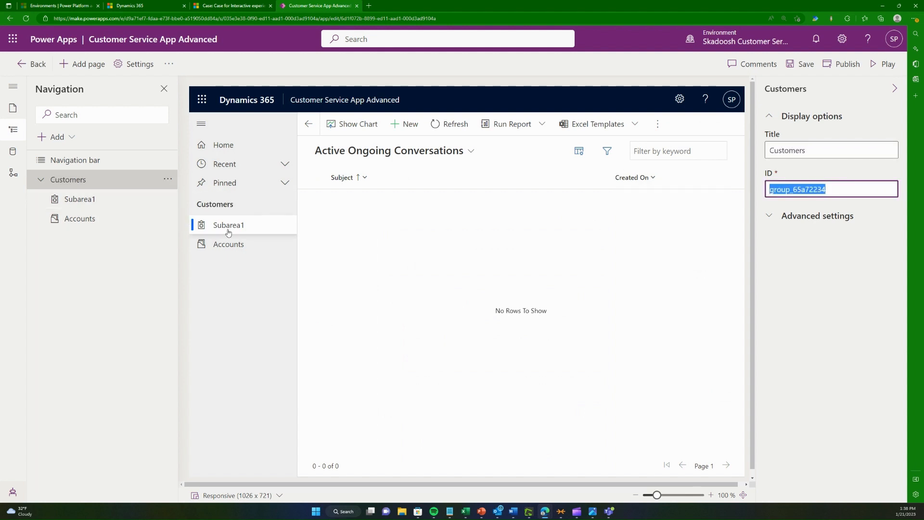
Step: Change the table behind Subarea1 in the Customers group to AAD User
{"action": "left_click", "coordinate": [139, 199]}
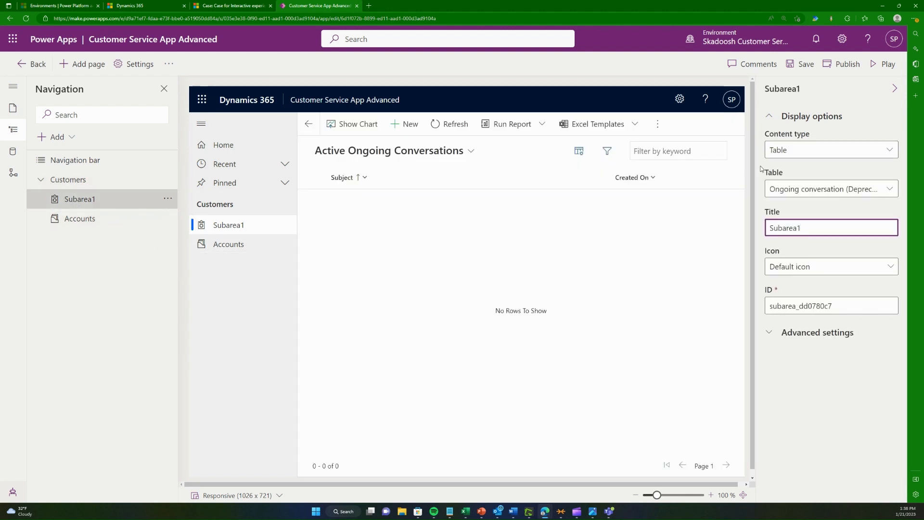
{"action": "left_click", "coordinate": [839, 189]}
{"action": "type", "text": "AAD User"}
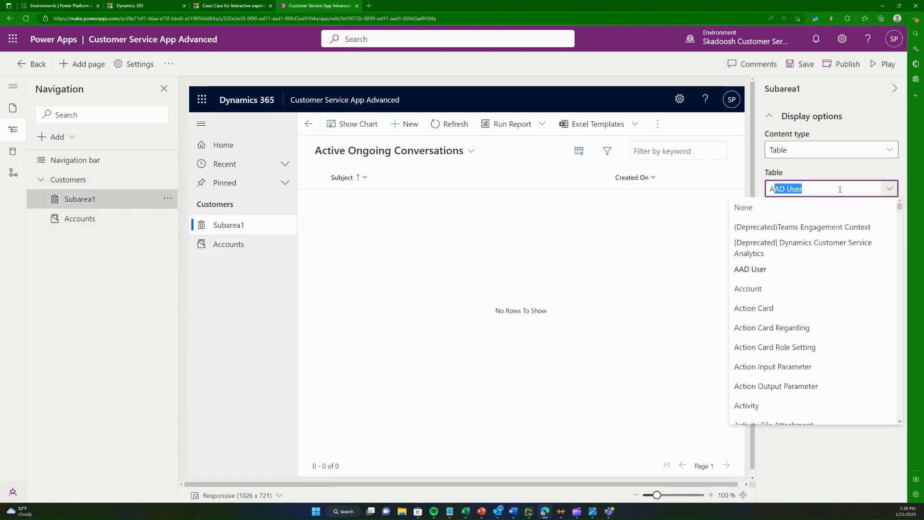
{"action": "scroll", "coordinate": [794, 378], "scroll_direction": "down", "scroll_amount": 10}
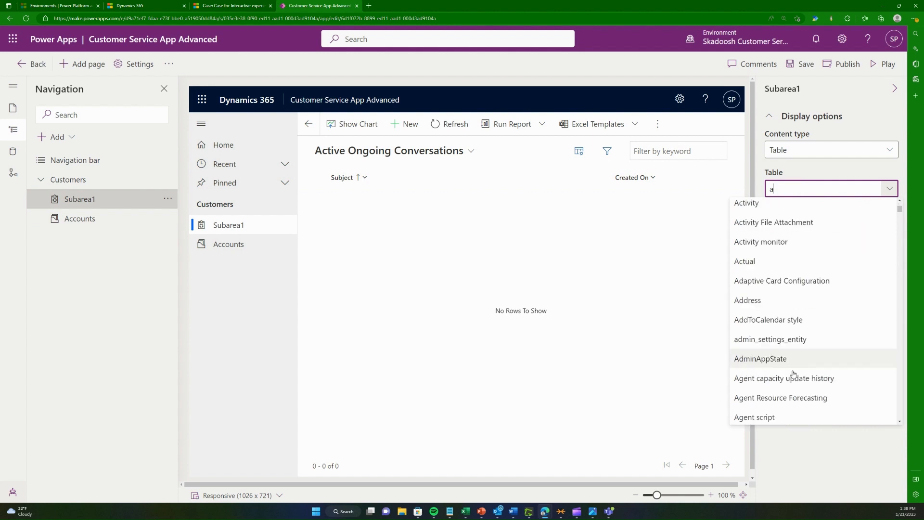
{"action": "scroll", "coordinate": [790, 378], "scroll_direction": "down", "scroll_amount": 3}
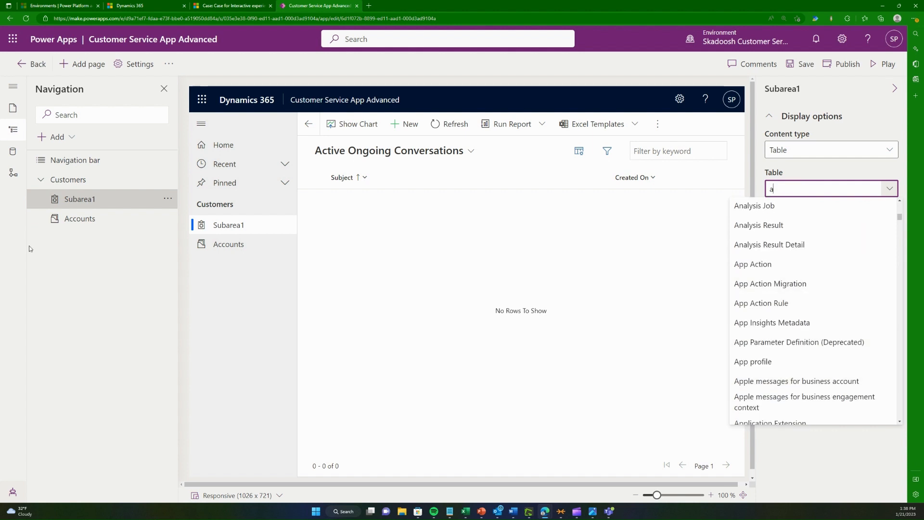
{"action": "left_click", "coordinate": [89, 201]}
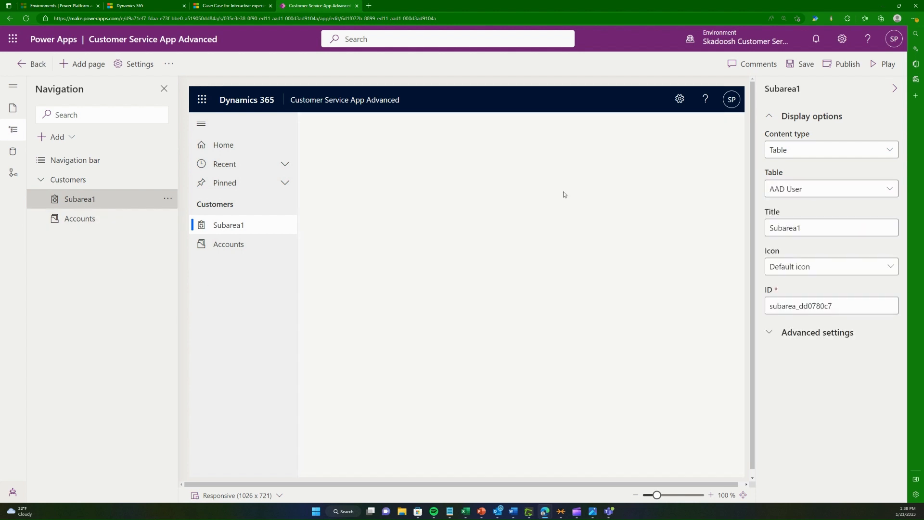
Step: Examine the content types and the tables offered for Subarea1 in the Customers group
{"action": "left_click", "coordinate": [866, 153]}
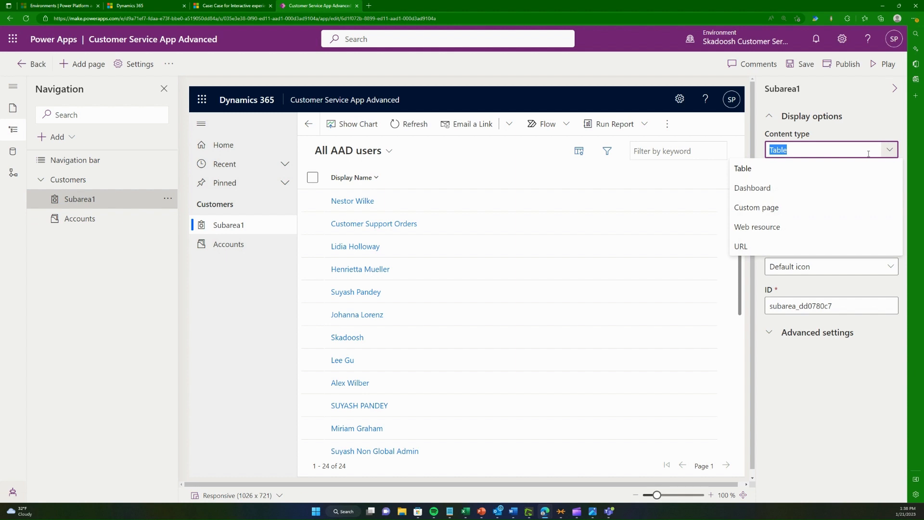
{"action": "left_click", "coordinate": [821, 170]}
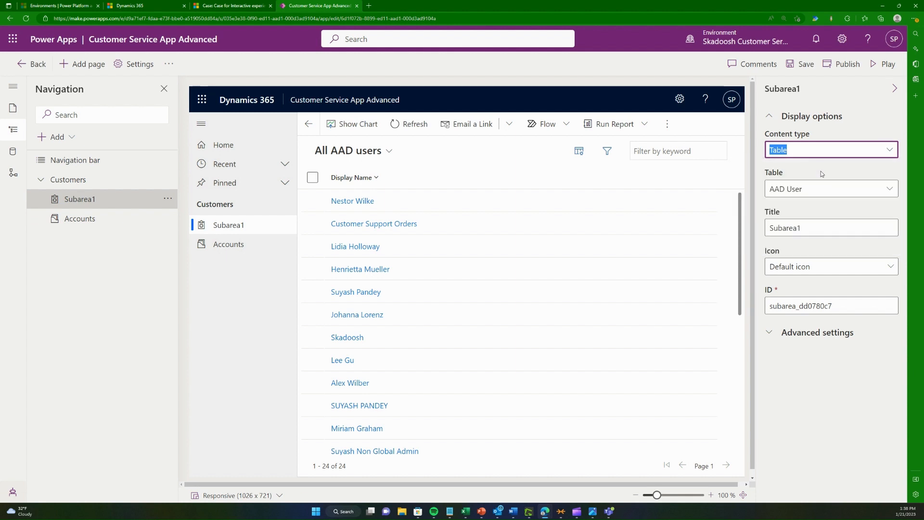
{"action": "left_click", "coordinate": [882, 195]}
{"action": "scroll", "coordinate": [836, 313], "scroll_direction": "down", "scroll_amount": 3}
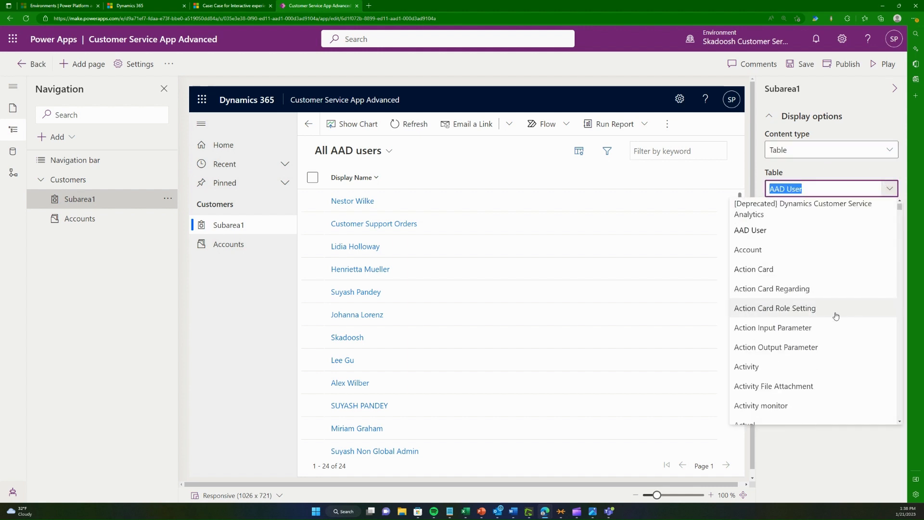
{"action": "scroll", "coordinate": [836, 317], "scroll_direction": "up", "scroll_amount": 3}
{"action": "scroll", "coordinate": [837, 315], "scroll_direction": "down", "scroll_amount": 5}
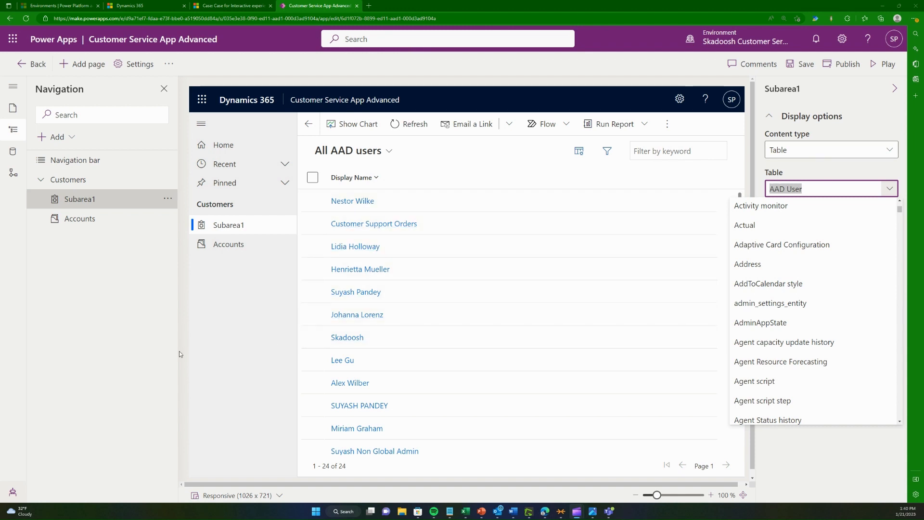
Step: Preview the Accounts page of the Customers group in the Active Accounts view
{"action": "left_click", "coordinate": [81, 235]}
{"action": "left_click", "coordinate": [91, 220]}
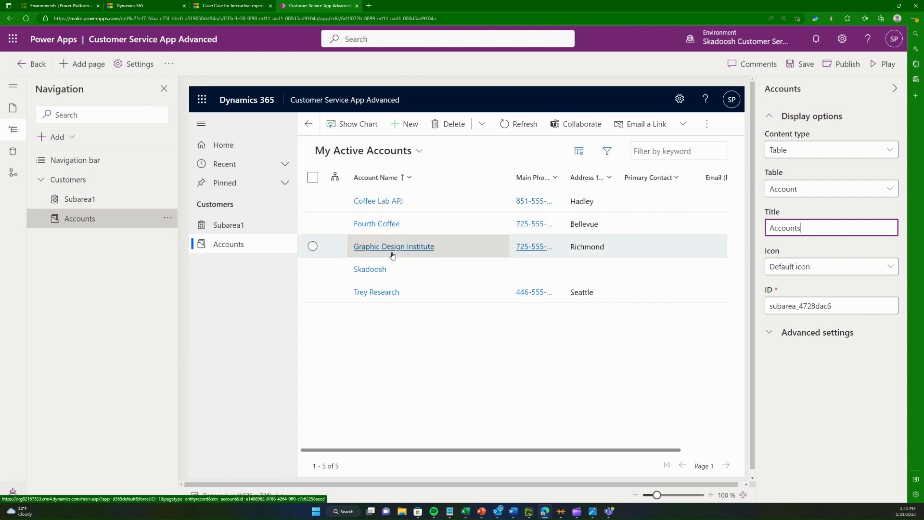
{"action": "left_click", "coordinate": [385, 151]}
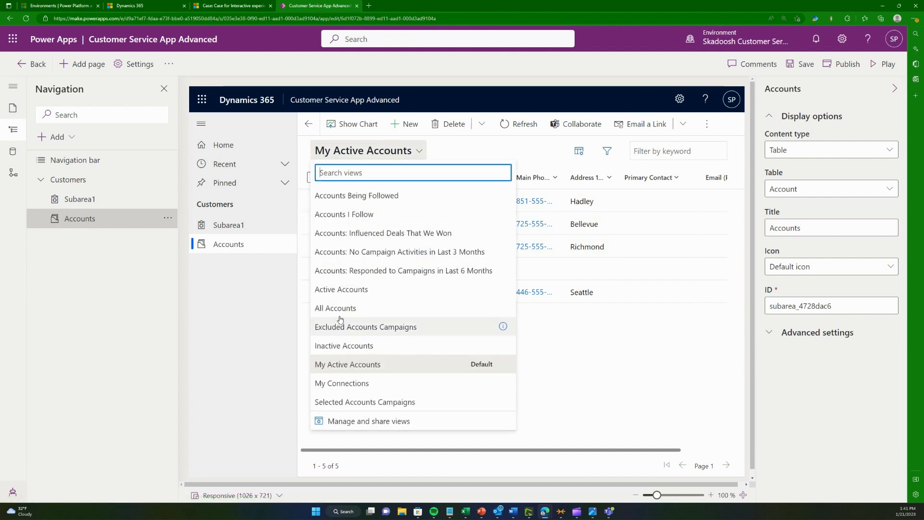
{"action": "left_click", "coordinate": [347, 291]}
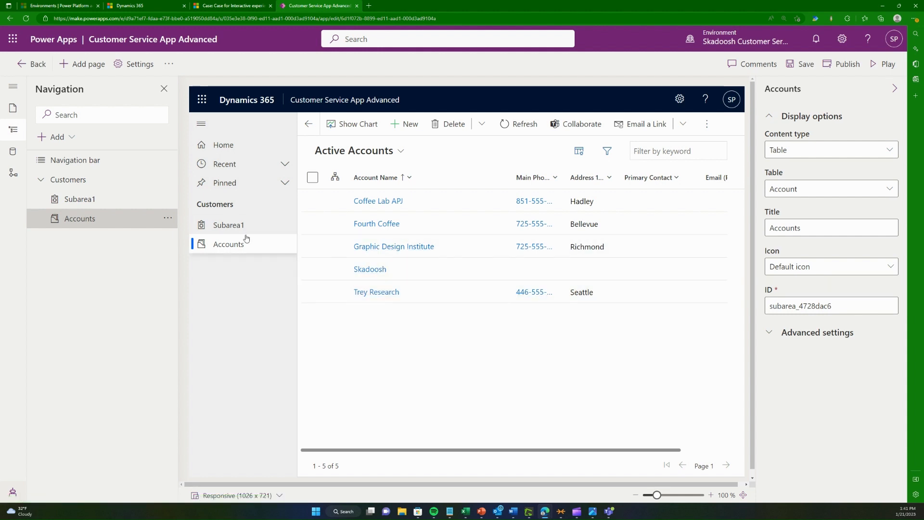
Step: Change the table behind Subarea1 to Contact and save the app
{"action": "left_click", "coordinate": [67, 203]}
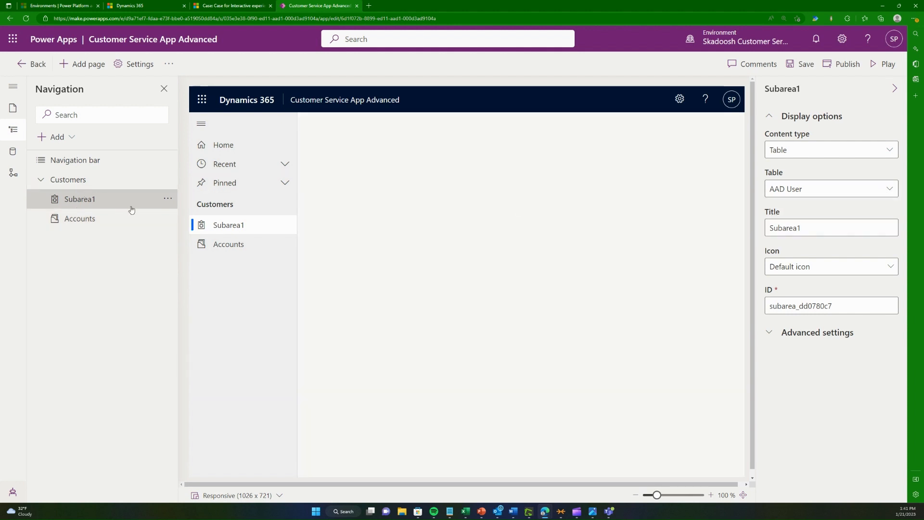
{"action": "left_click", "coordinate": [898, 150]}
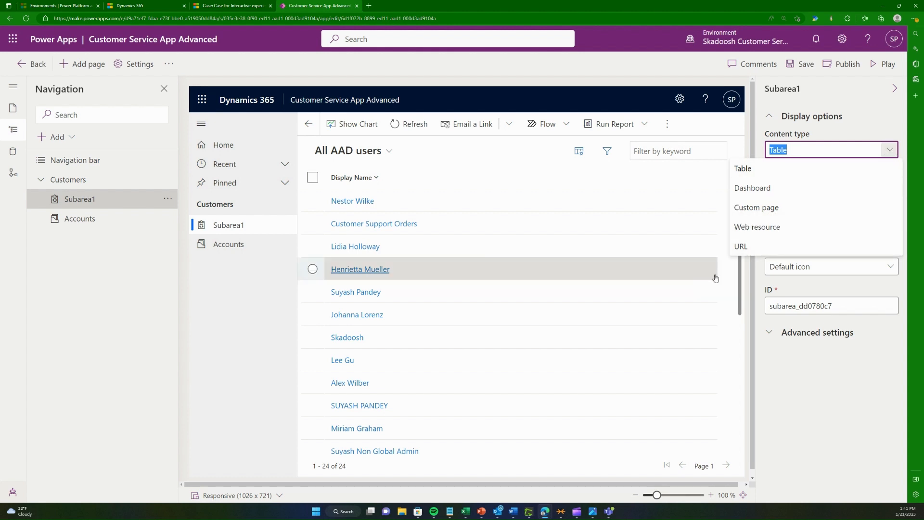
{"action": "left_click", "coordinate": [888, 151]}
{"action": "left_click", "coordinate": [866, 189]}
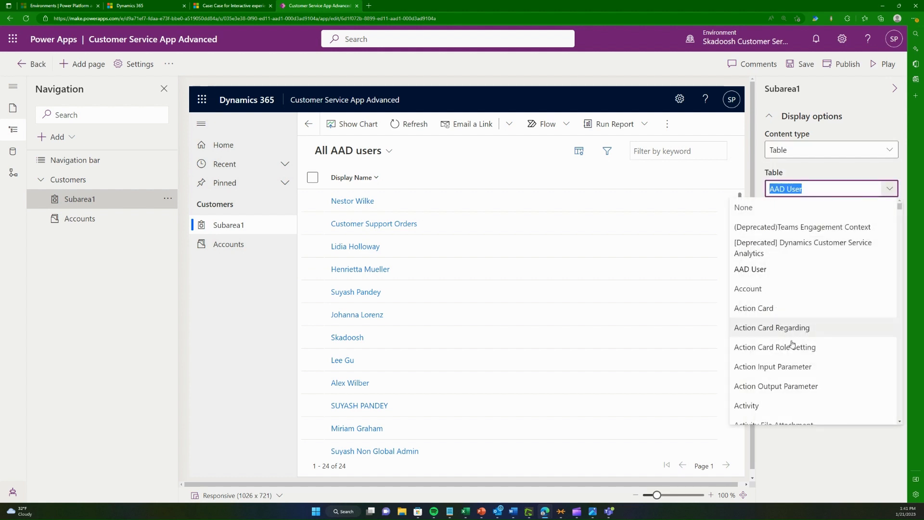
{"action": "scroll", "coordinate": [792, 343], "scroll_direction": "down", "scroll_amount": 15}
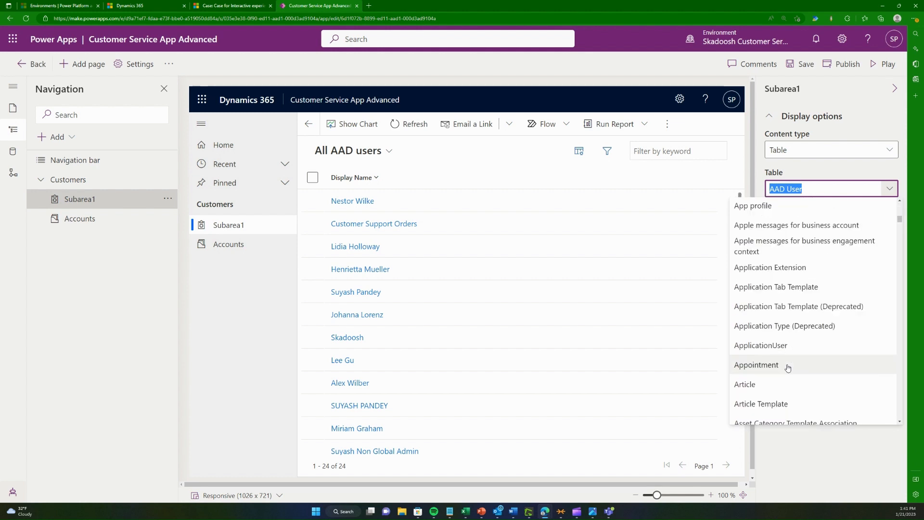
{"action": "scroll", "coordinate": [787, 368], "scroll_direction": "down", "scroll_amount": 5}
{"action": "type", "text": "Con"}
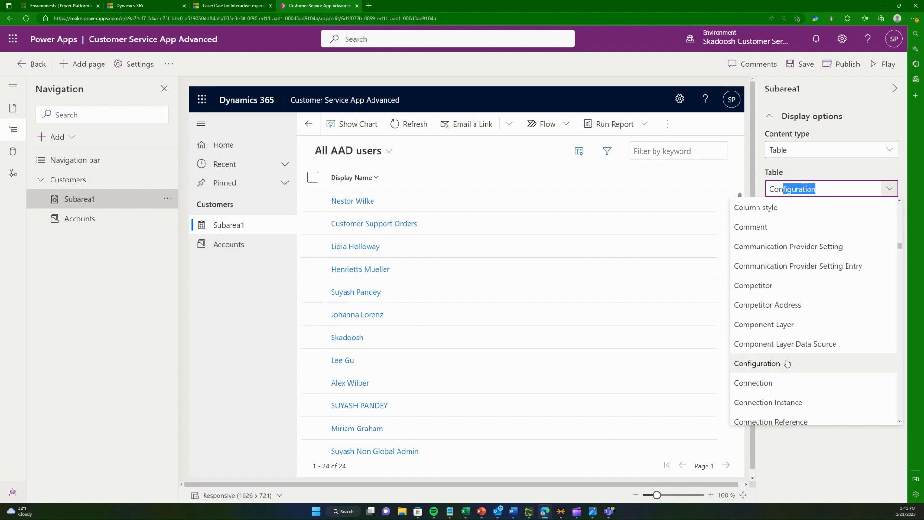
{"action": "type", "text": "tact"}
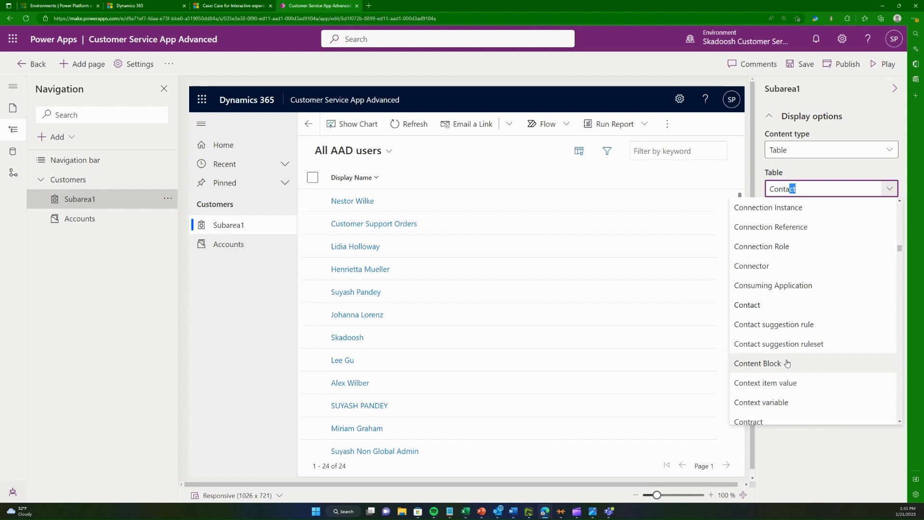
{"action": "left_click", "coordinate": [808, 302]}
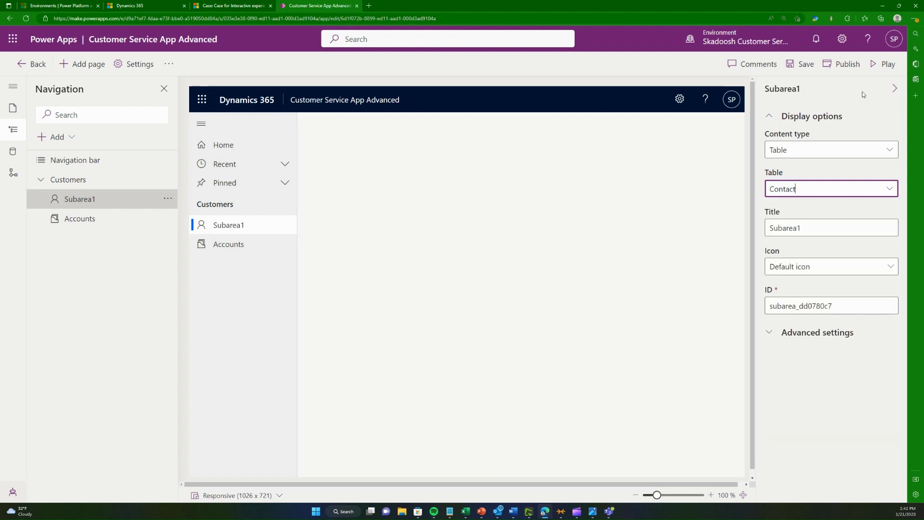
{"action": "left_click", "coordinate": [801, 63]}
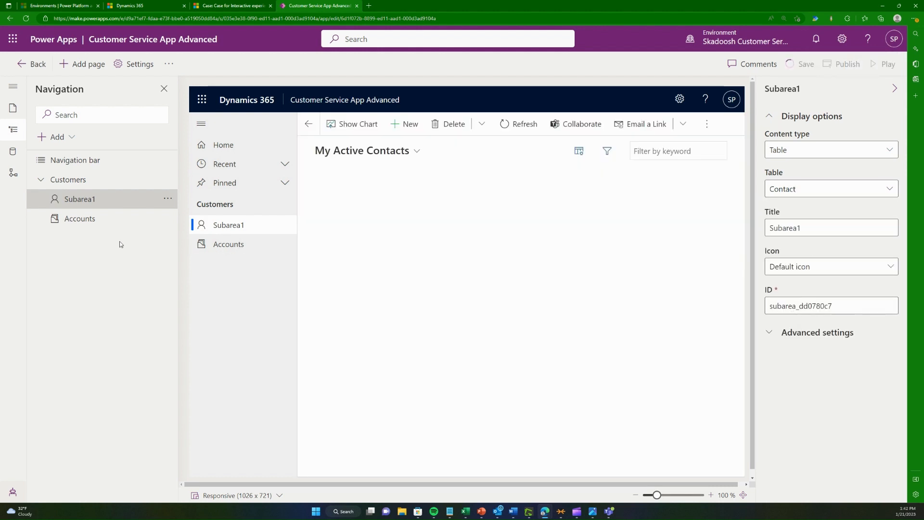
Step: Retitle Subarea1 as Contacts and save the app
{"action": "left_click", "coordinate": [819, 226]}
{"action": "double_click", "coordinate": [820, 224]}
{"action": "type", "text": "C"}
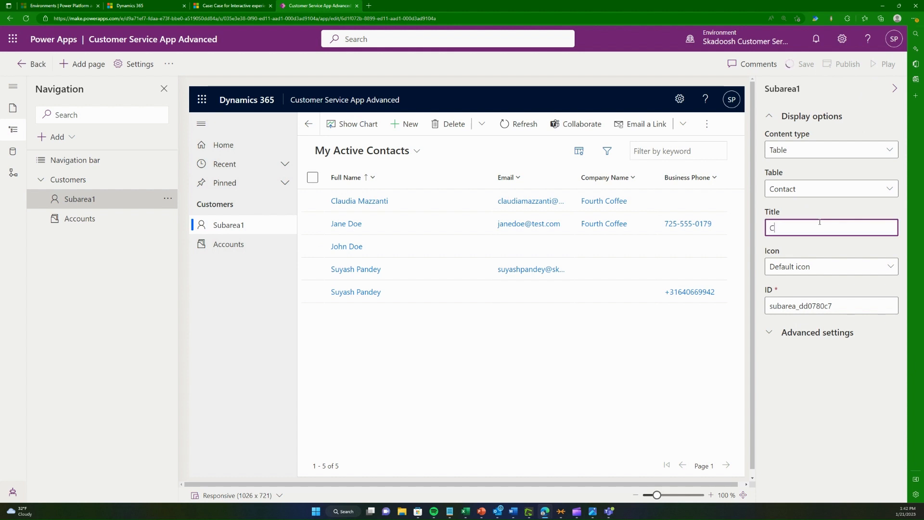
{"action": "type", "text": "ontacts"}
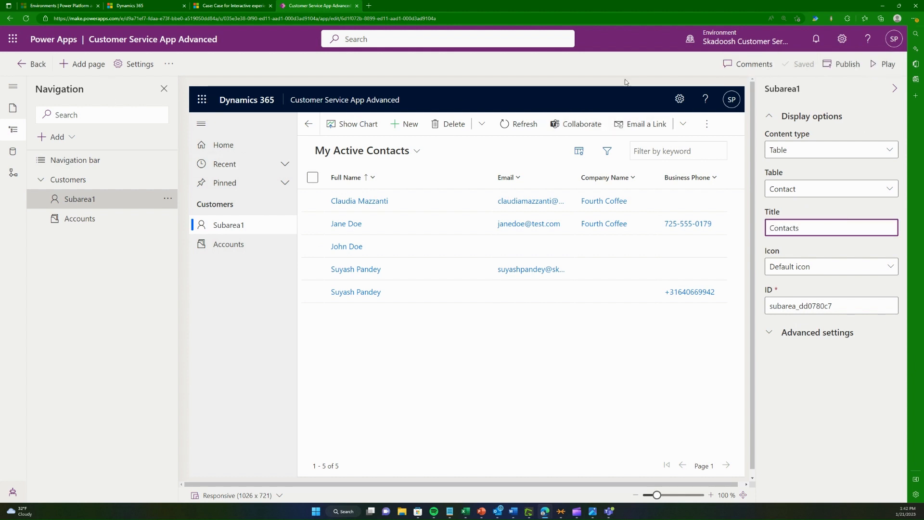
{"action": "key", "text": "Tab"}
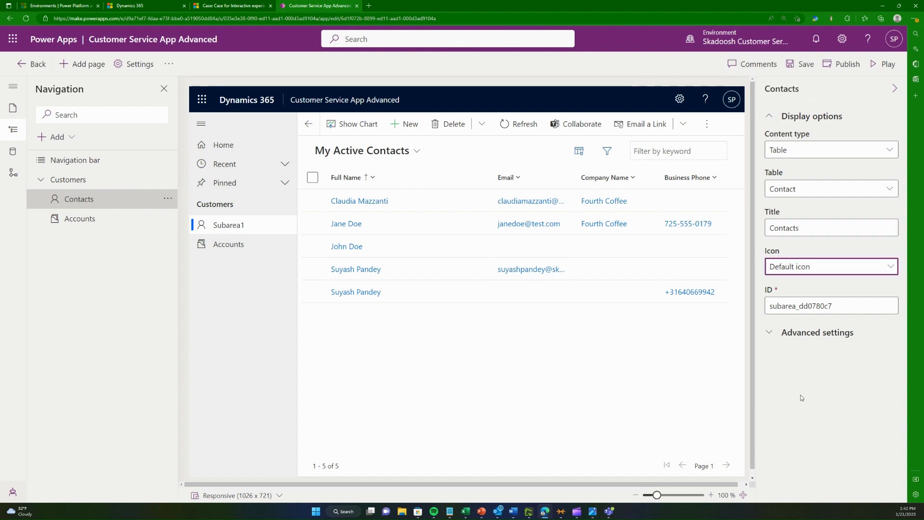
{"action": "left_click", "coordinate": [820, 161]}
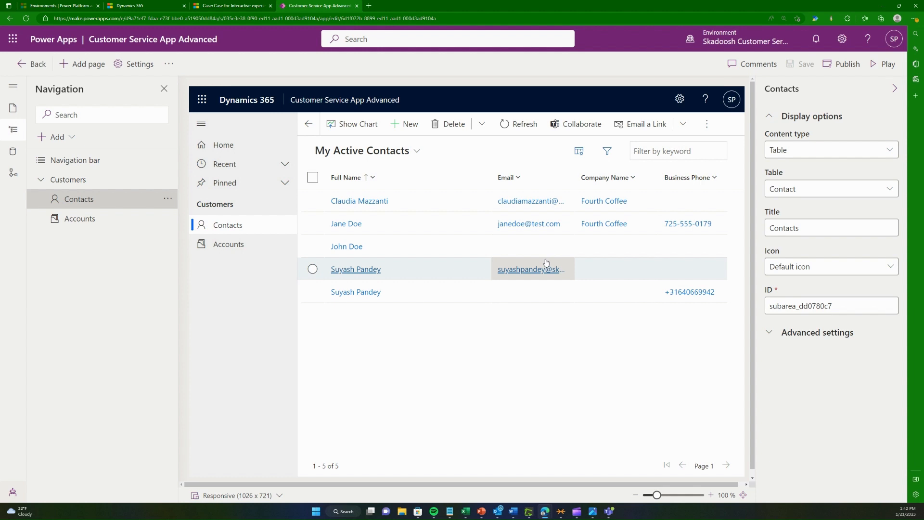
Step: Preview the Contacts page in the Active Contacts view and return to the Accounts page
{"action": "left_click", "coordinate": [228, 239]}
{"action": "left_click", "coordinate": [229, 226]}
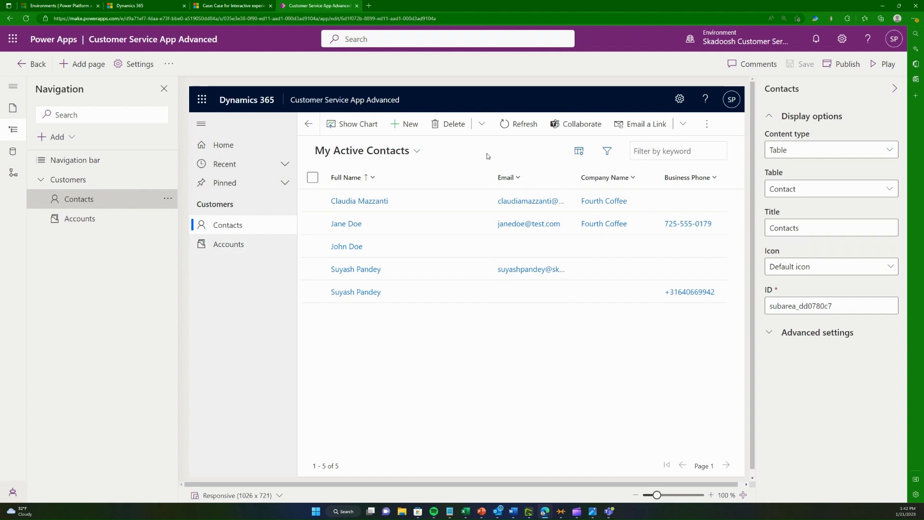
{"action": "left_click", "coordinate": [421, 153]}
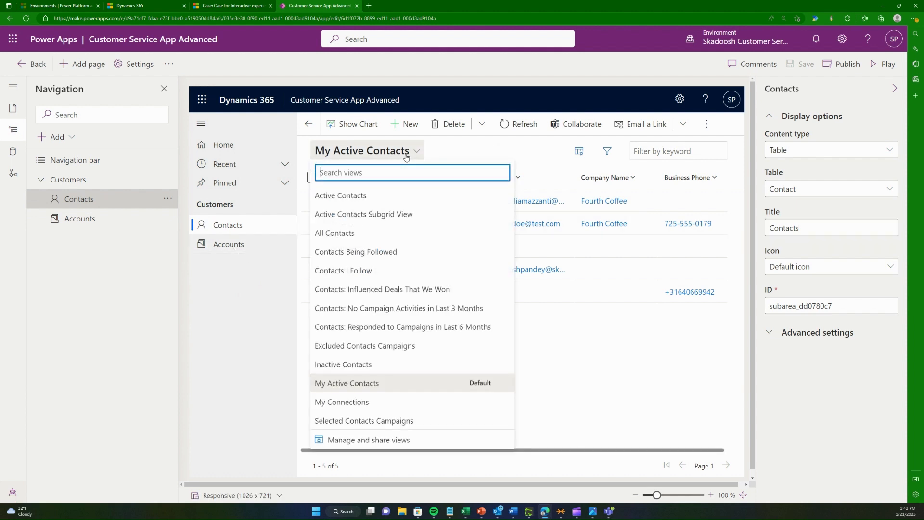
{"action": "left_click", "coordinate": [375, 198]}
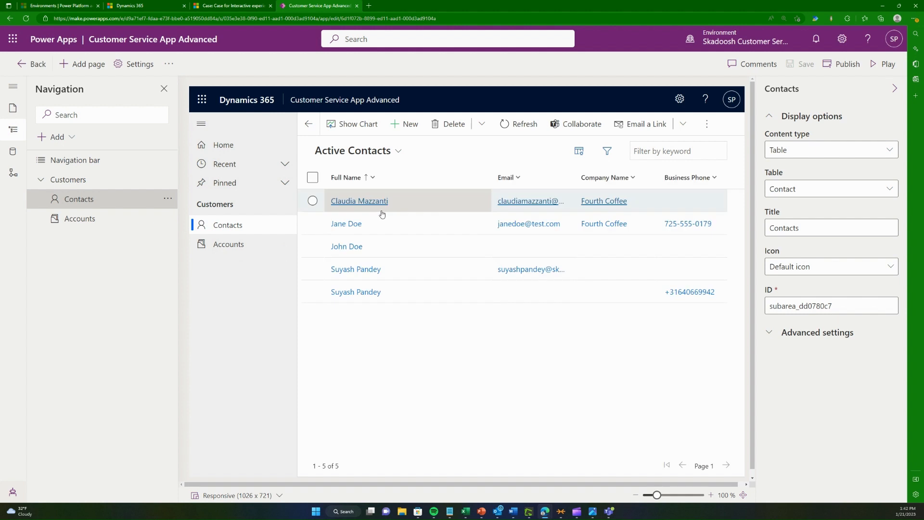
{"action": "left_click", "coordinate": [251, 244]}
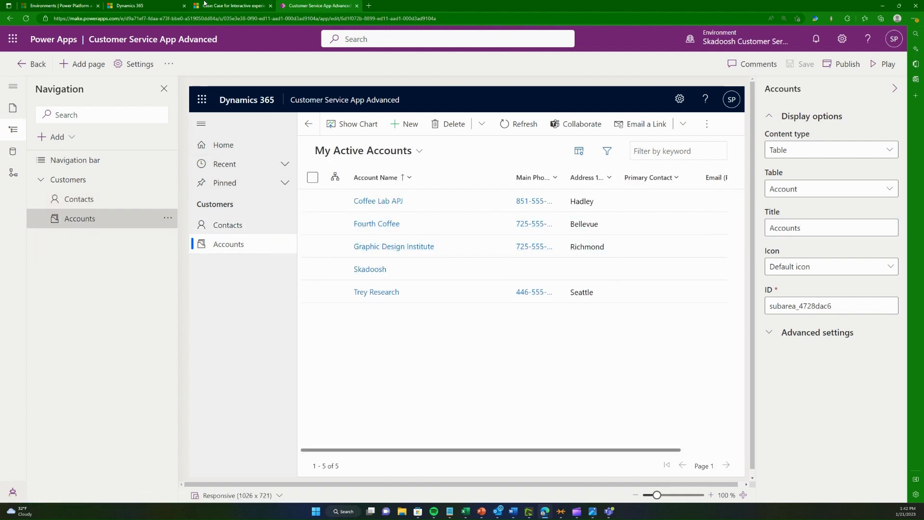
Step: Check the Customer Service Hub's navigation groups and add a group titled Service to the new app's navigation
{"action": "key", "text": "ctrl+shift+Tab"}
{"action": "scroll", "coordinate": [83, 329], "scroll_direction": "down", "scroll_amount": 3}
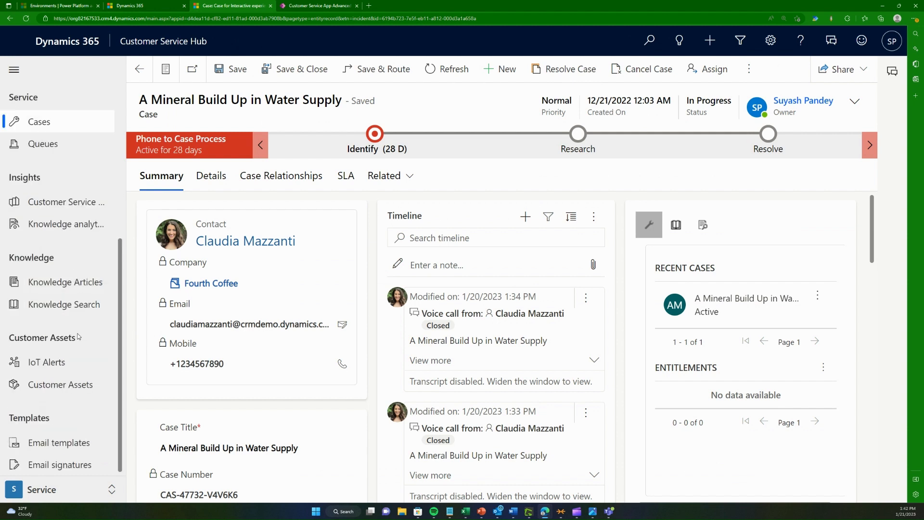
{"action": "scroll", "coordinate": [74, 262], "scroll_direction": "up", "scroll_amount": 1}
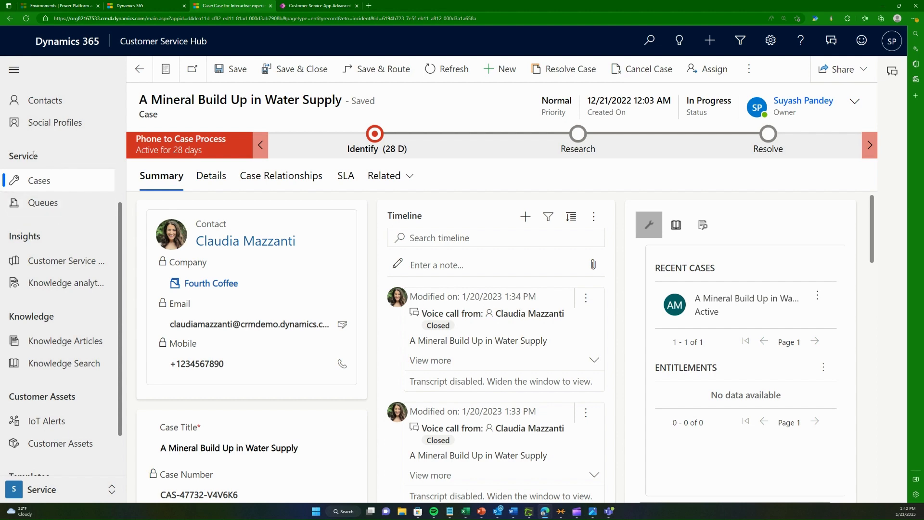
{"action": "left_click", "coordinate": [300, 4]}
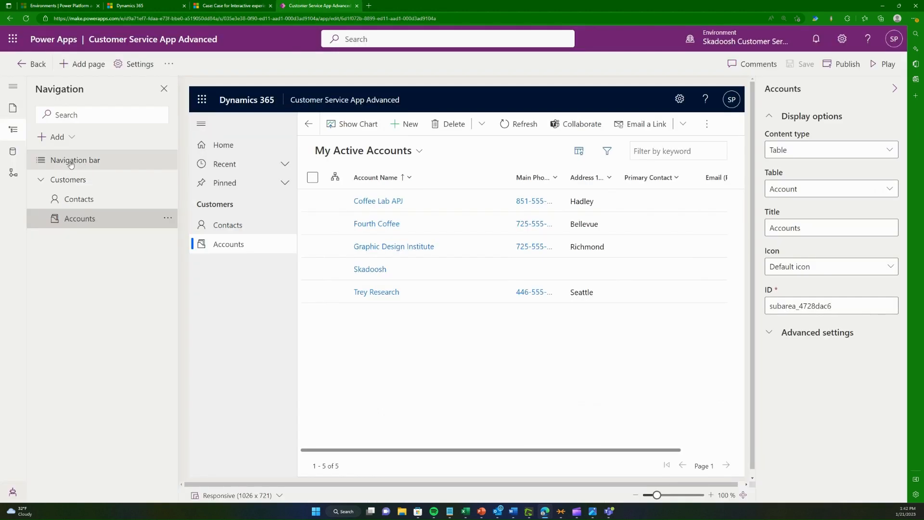
{"action": "left_click", "coordinate": [57, 137]}
{"action": "left_click", "coordinate": [71, 163]}
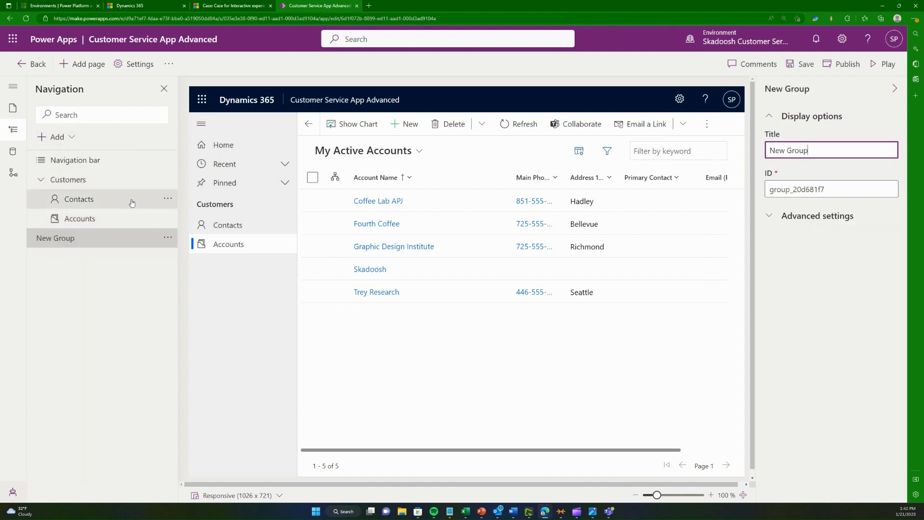
{"action": "key", "text": "ctrl+a"}
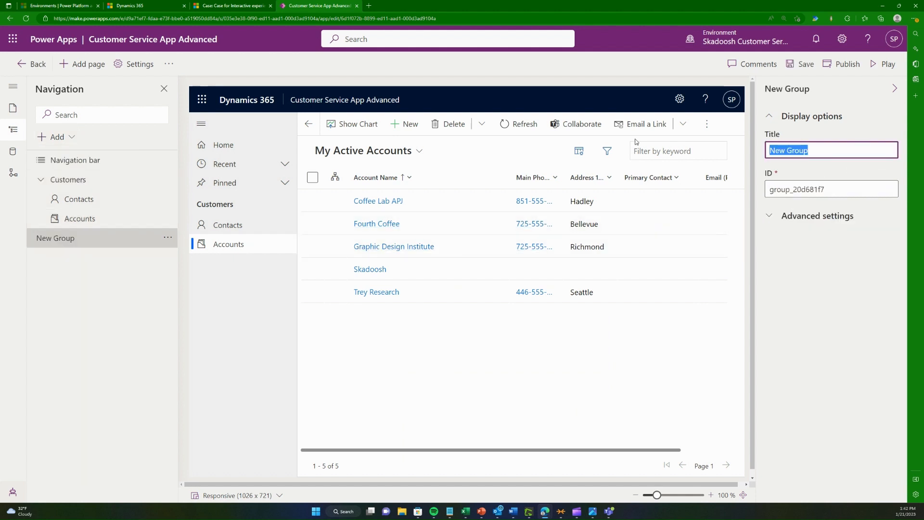
{"action": "type", "text": "Service"}
{"action": "key", "text": "Tab"}
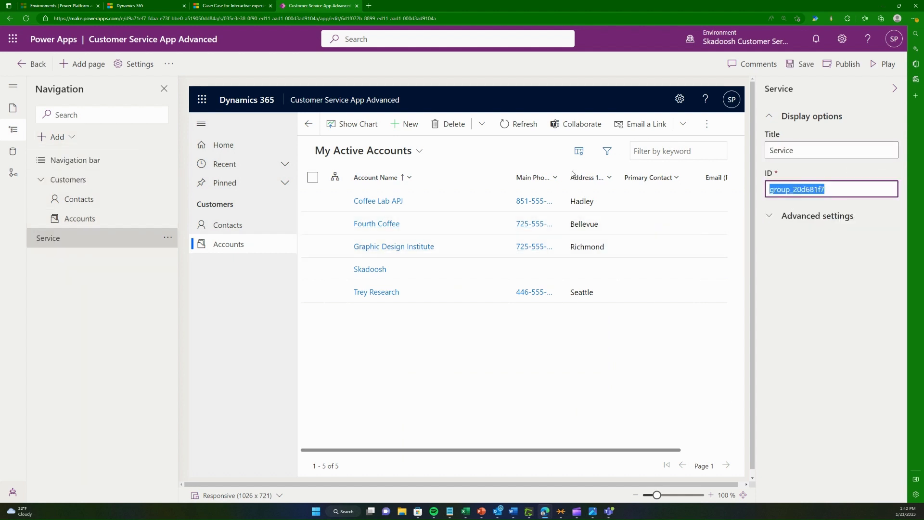
{"action": "left_click", "coordinate": [716, 274]}
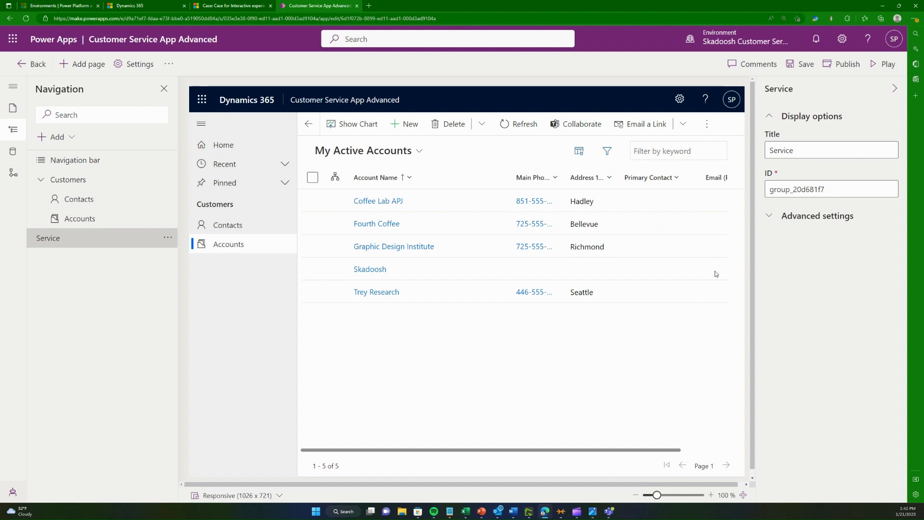
Step: Add a subarea to the Service group with content type Table, based on the Case table and titled Cases
{"action": "left_click", "coordinate": [167, 238]}
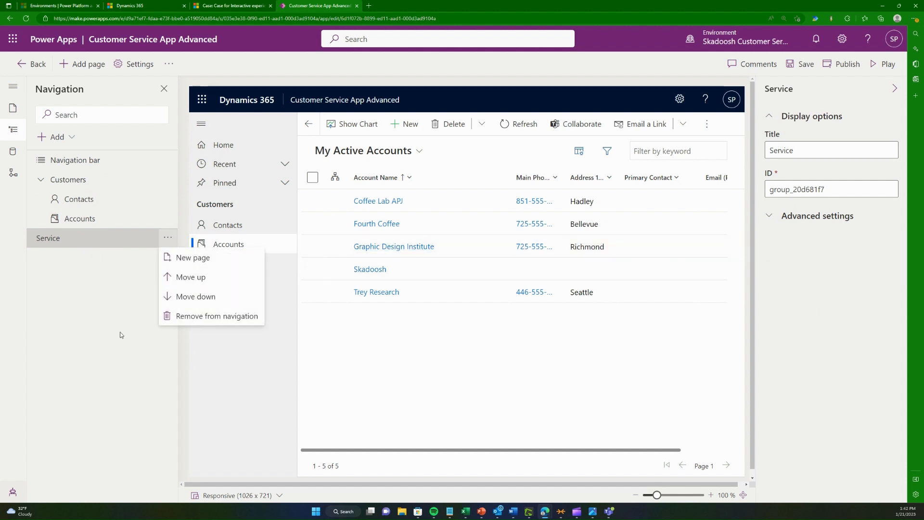
{"action": "left_click", "coordinate": [118, 315]}
{"action": "left_click", "coordinate": [56, 137]}
{"action": "left_click", "coordinate": [65, 175]}
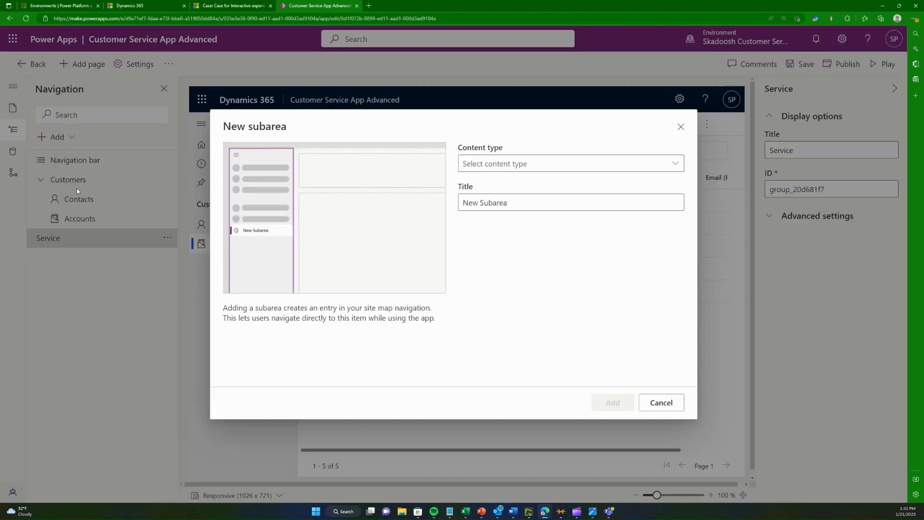
{"action": "left_click", "coordinate": [538, 163]}
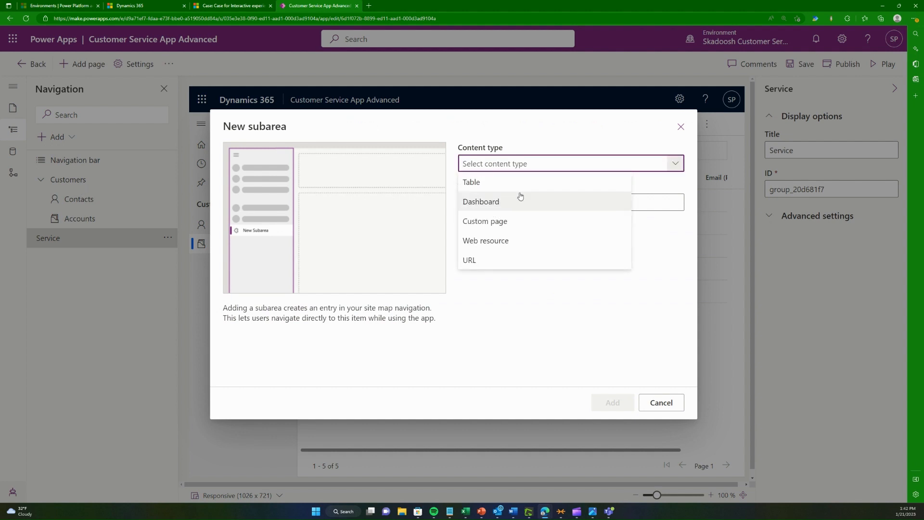
{"action": "left_click", "coordinate": [508, 183]}
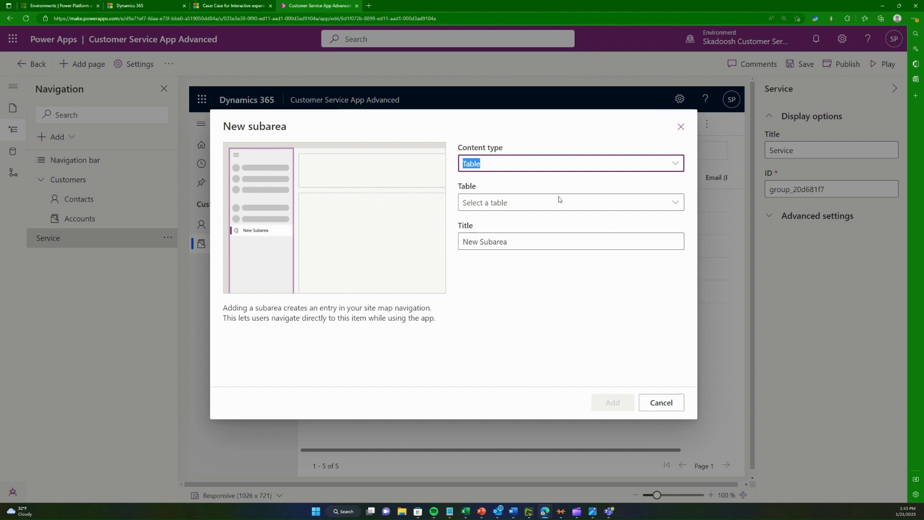
{"action": "left_click", "coordinate": [560, 199]}
{"action": "type", "text": "Case"}
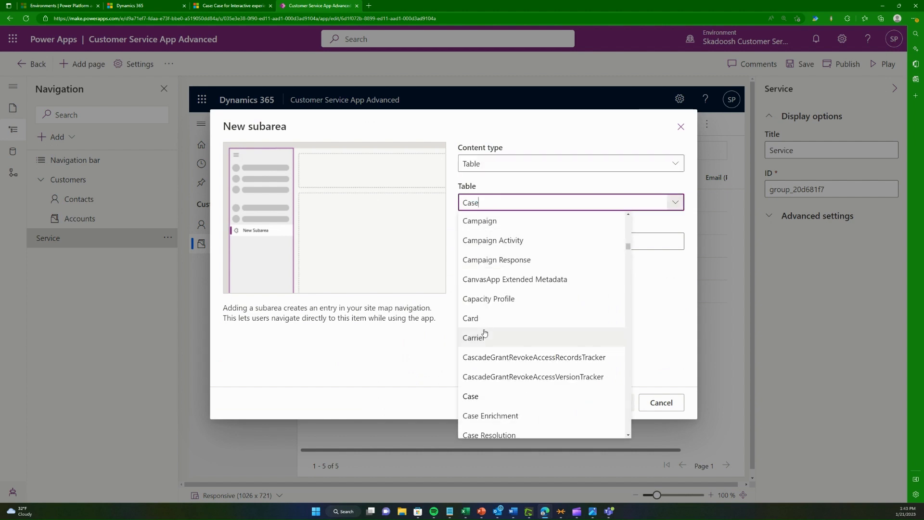
{"action": "left_click", "coordinate": [486, 396]}
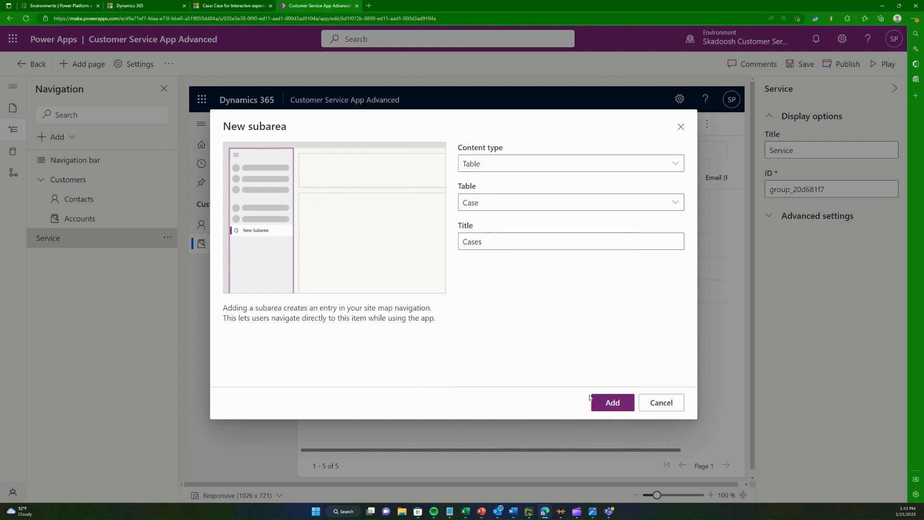
{"action": "left_click", "coordinate": [616, 403]}
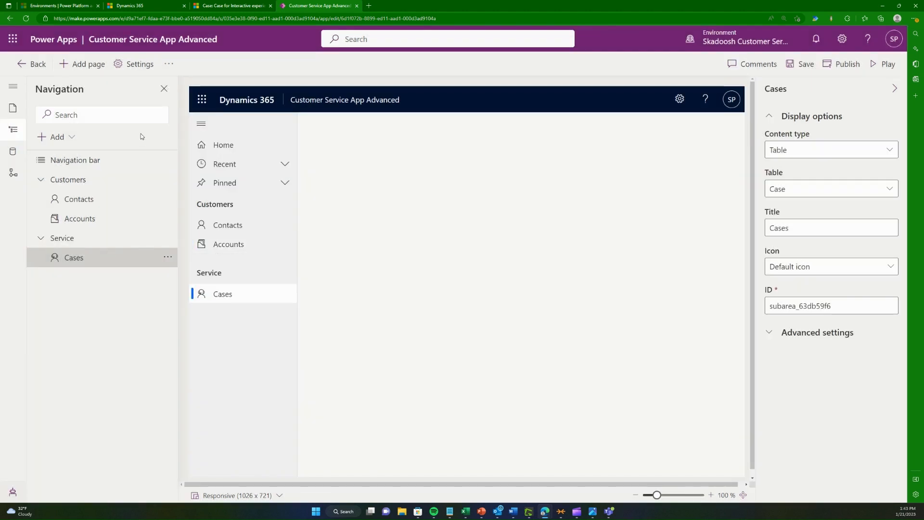
Step: Add a Queue Items subarea based on the Queue Item table to the Service group and view its page in the preview
{"action": "left_click", "coordinate": [48, 136]}
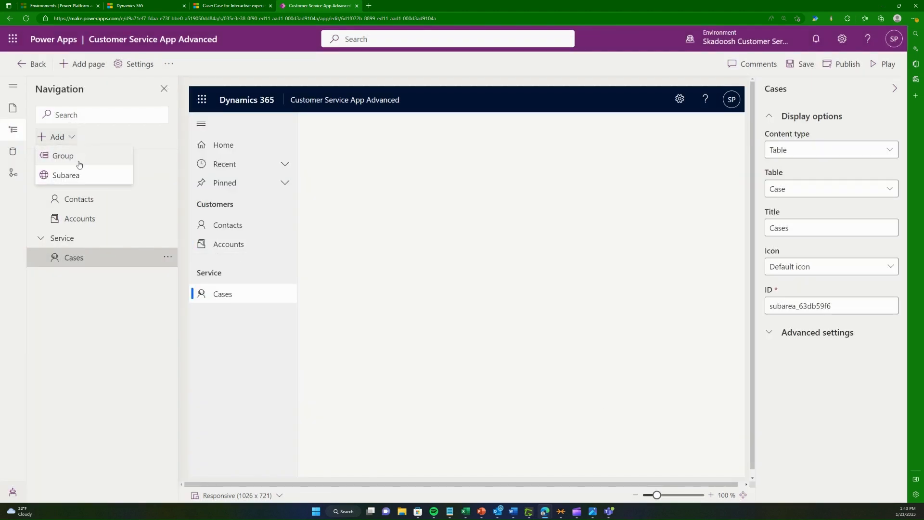
{"action": "left_click", "coordinate": [77, 175]}
{"action": "left_click", "coordinate": [558, 163]}
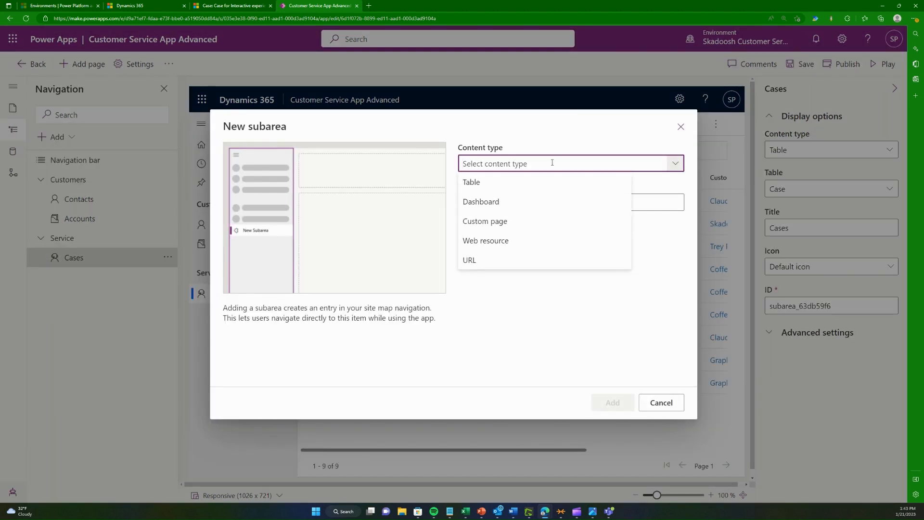
{"action": "left_click", "coordinate": [530, 183]}
{"action": "type", "text": "Que"}
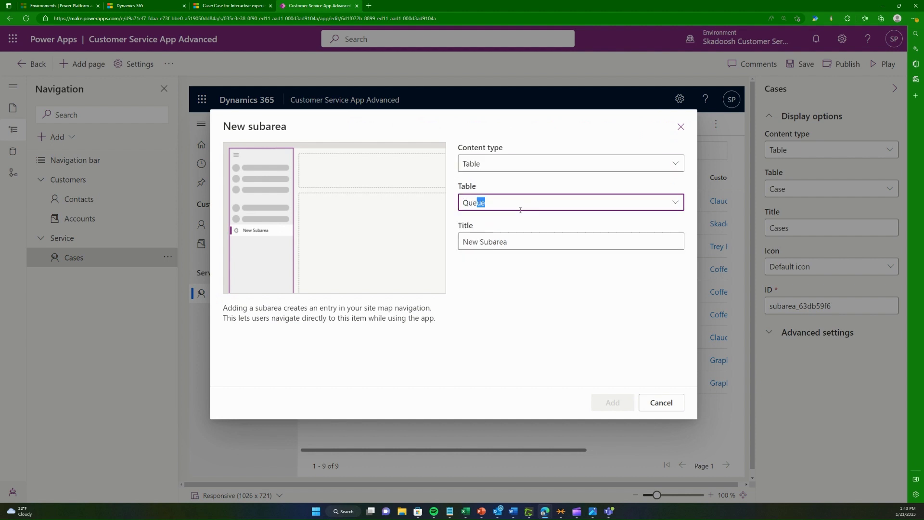
{"action": "type", "text": "ue"}
{"action": "key", "text": "Tab"}
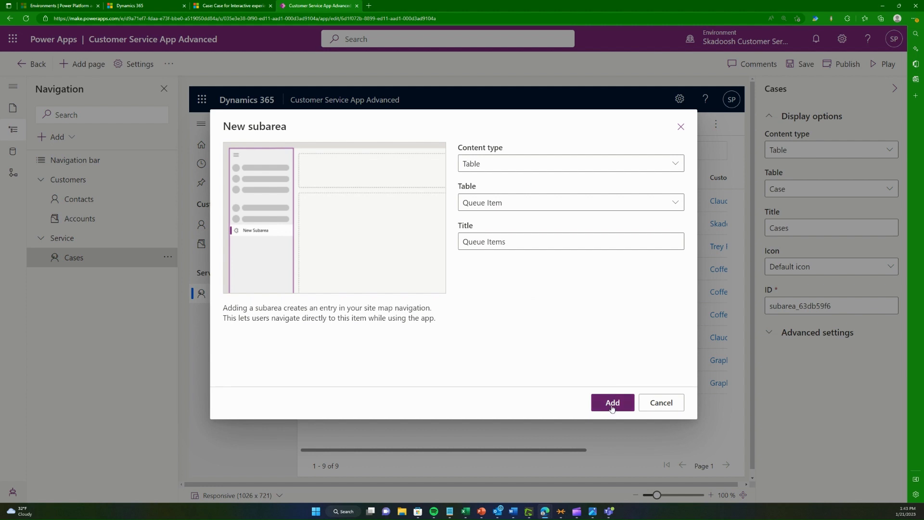
{"action": "left_click", "coordinate": [612, 404]}
{"action": "left_click", "coordinate": [235, 313]}
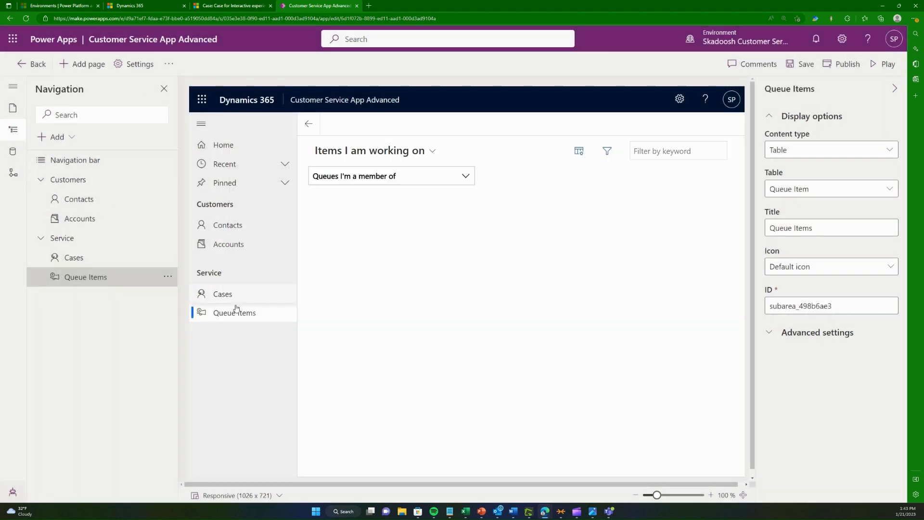
Step: Compare the Queues page in the Customer Service Hub with the new app's Queue Items page, then return to the app designer
{"action": "key", "text": "ctrl+shift+Tab"}
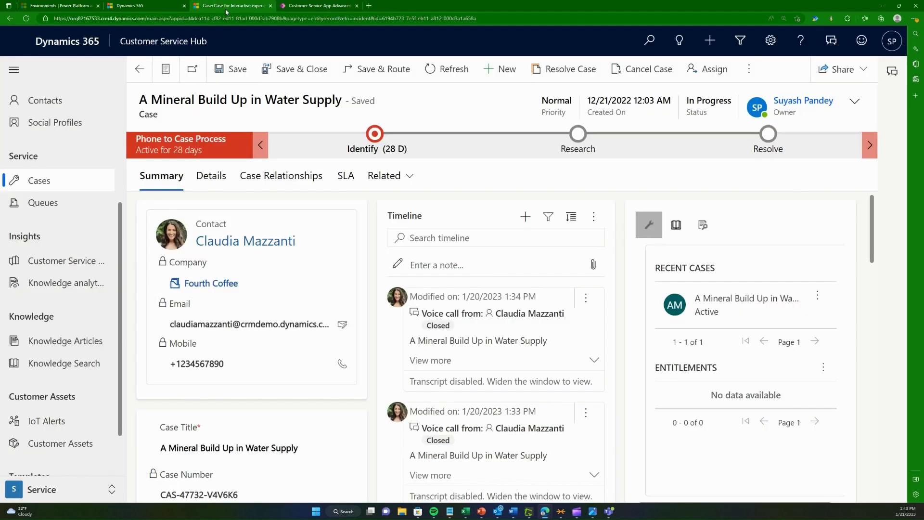
{"action": "left_click", "coordinate": [48, 203]}
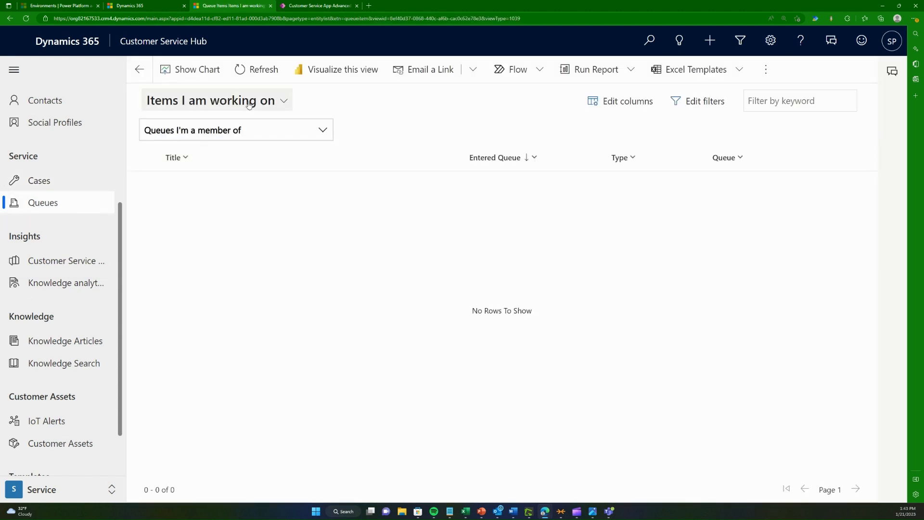
{"action": "left_click", "coordinate": [318, 6]}
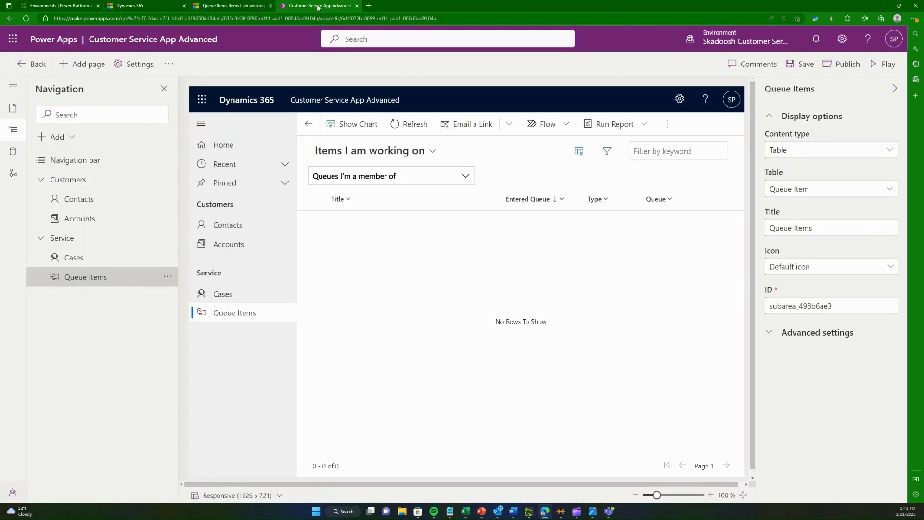
{"action": "left_click", "coordinate": [246, 5]}
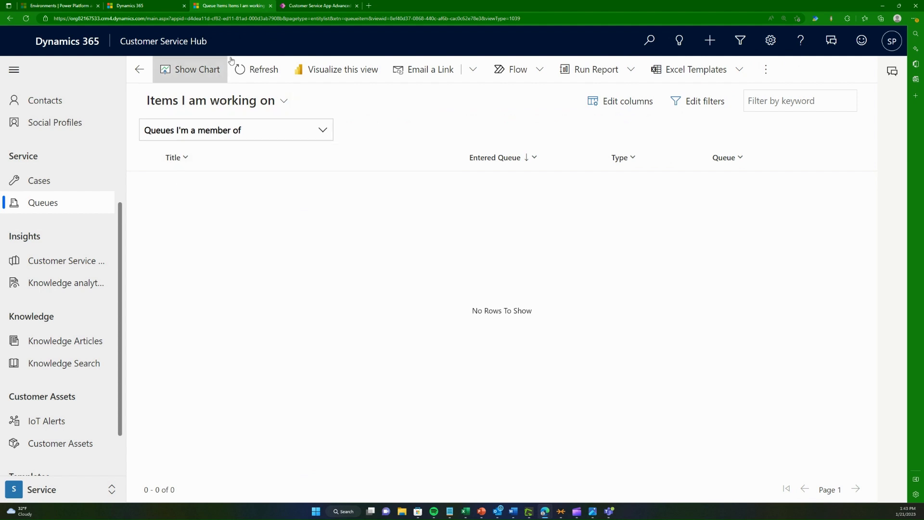
{"action": "key", "text": "ctrl+Tab"}
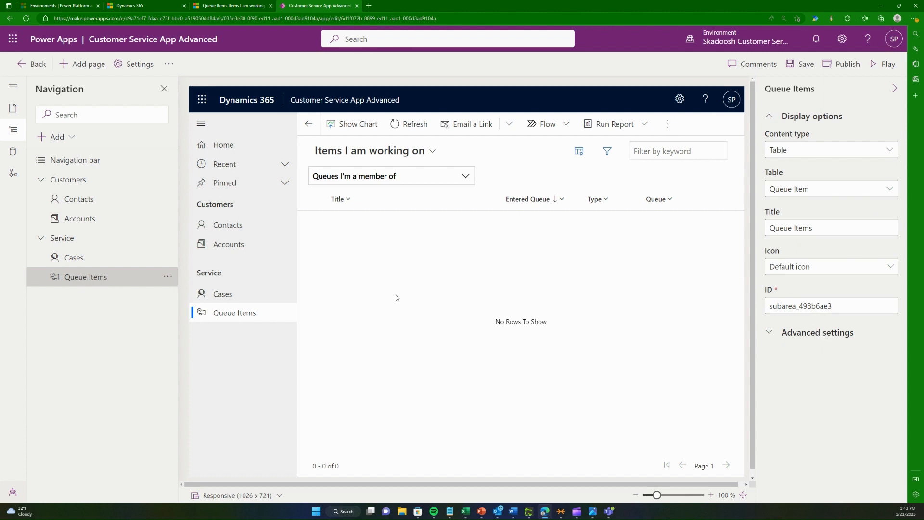
{"action": "left_click", "coordinate": [233, 5]}
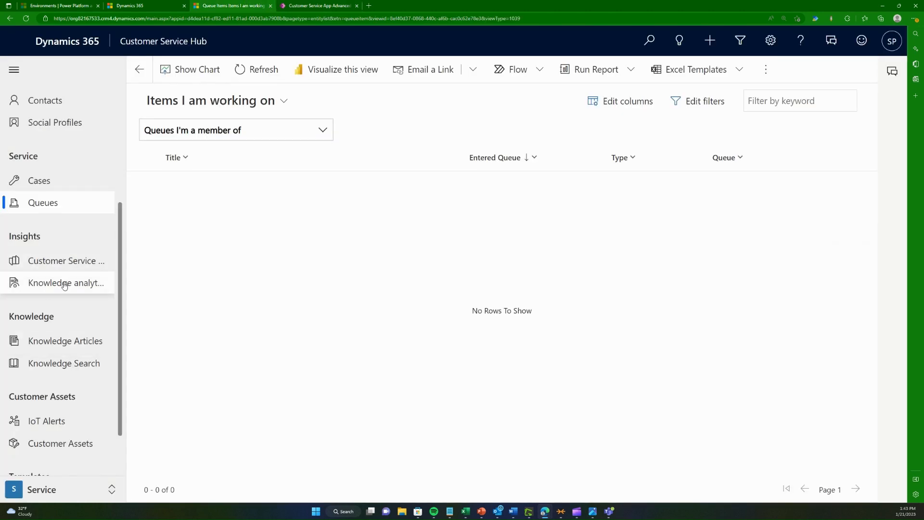
{"action": "key", "text": "ctrl+Tab"}
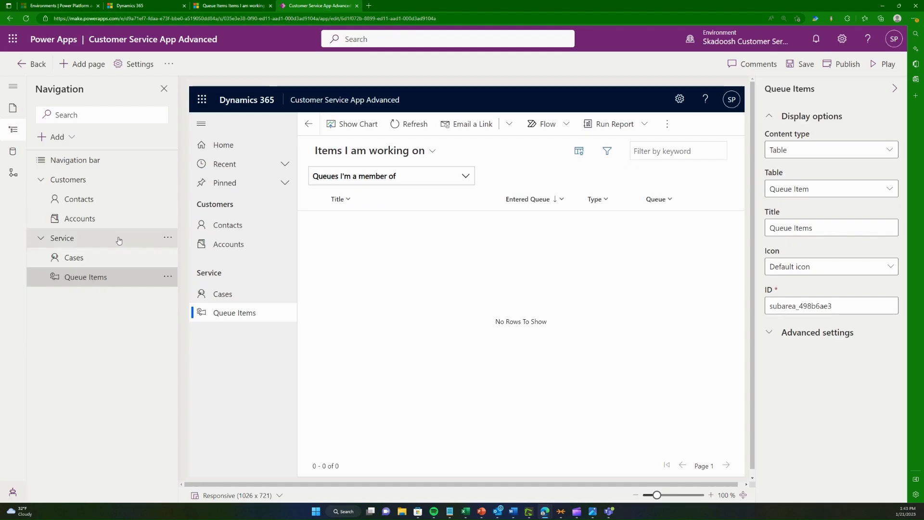
Step: Add another group to the app's navigation and title it Insights
{"action": "left_click", "coordinate": [63, 134]}
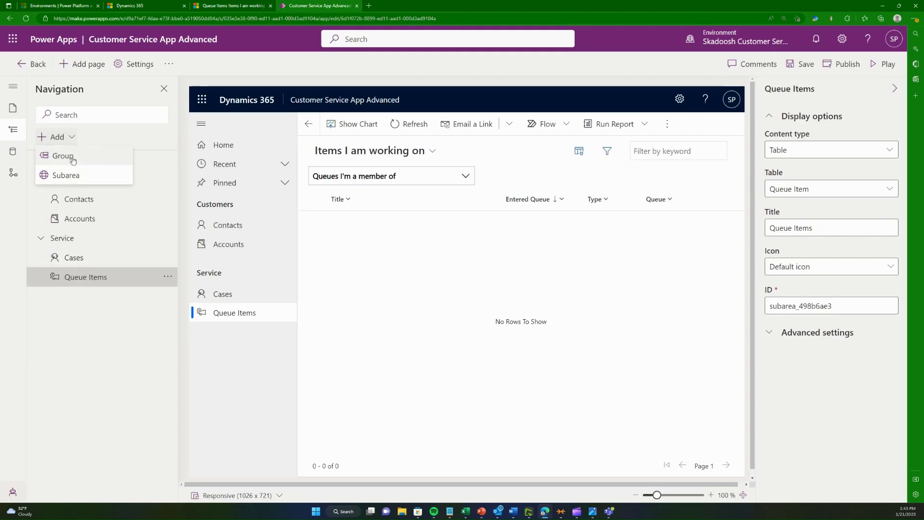
{"action": "left_click", "coordinate": [53, 156]}
{"action": "key", "text": "ctrl+a"}
{"action": "type", "text": "In"}
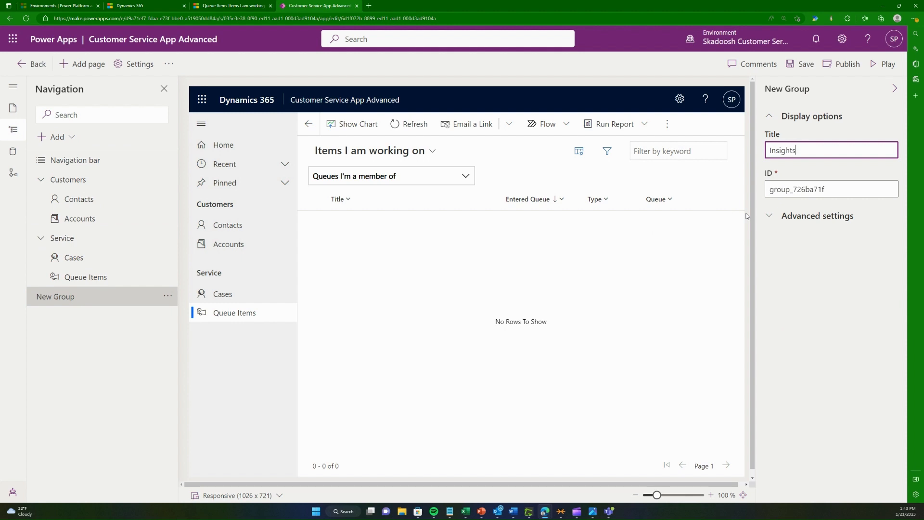
{"action": "key", "text": "Tab"}
{"action": "left_click", "coordinate": [95, 330]}
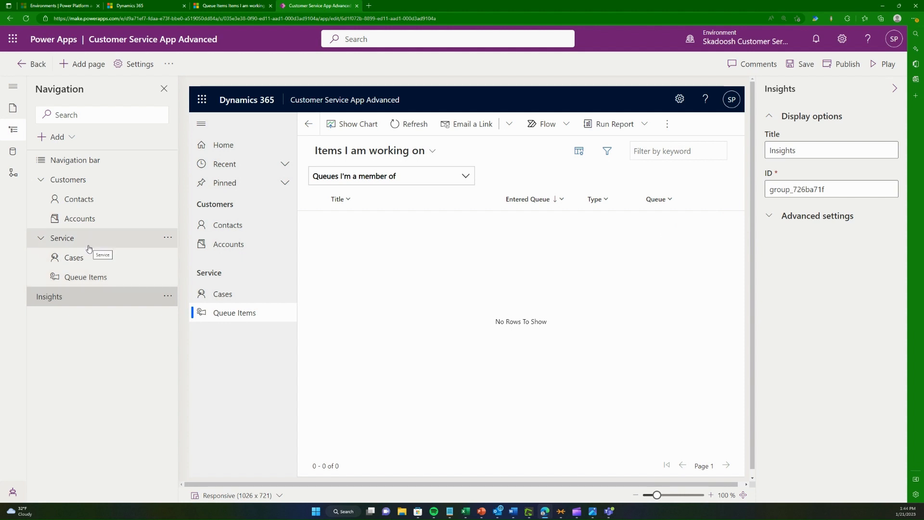
Step: Review the previews and settings of the Cases, Queue Items and Contacts subareas, ending on Cases
{"action": "left_click", "coordinate": [90, 260]}
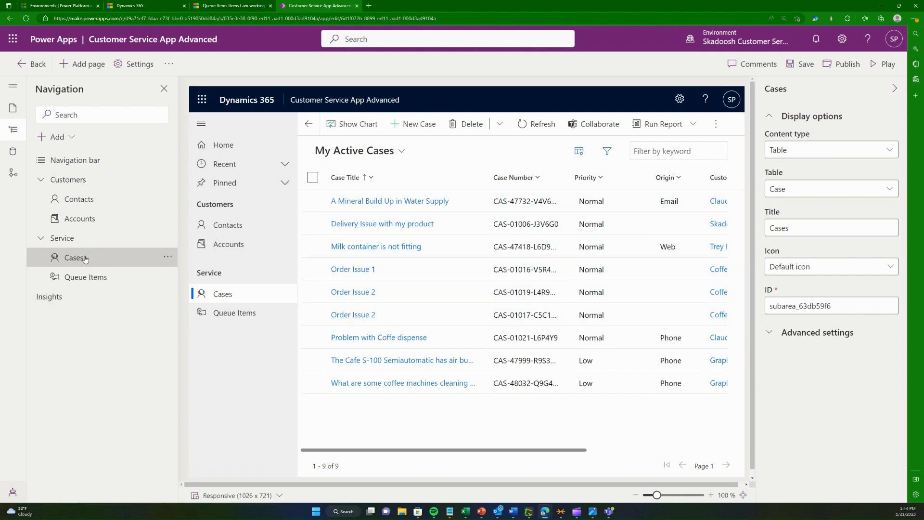
{"action": "left_click", "coordinate": [95, 283]}
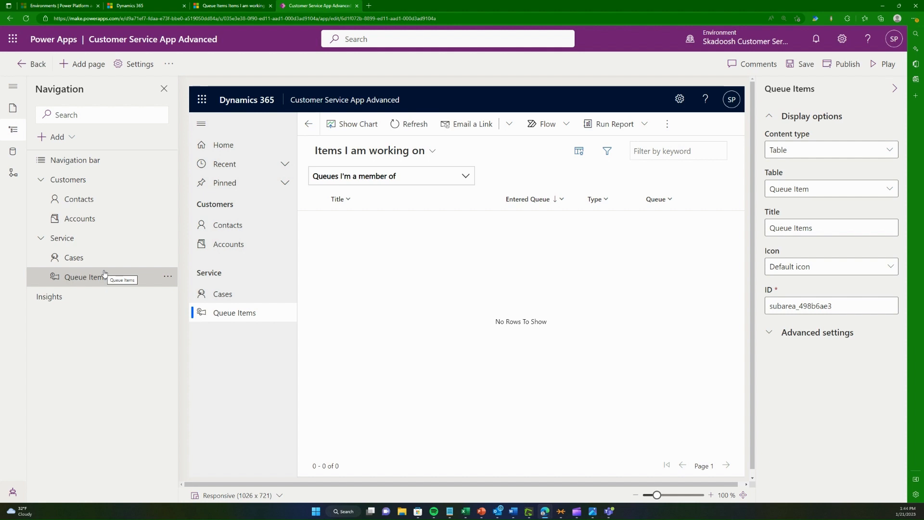
{"action": "left_click", "coordinate": [104, 265]}
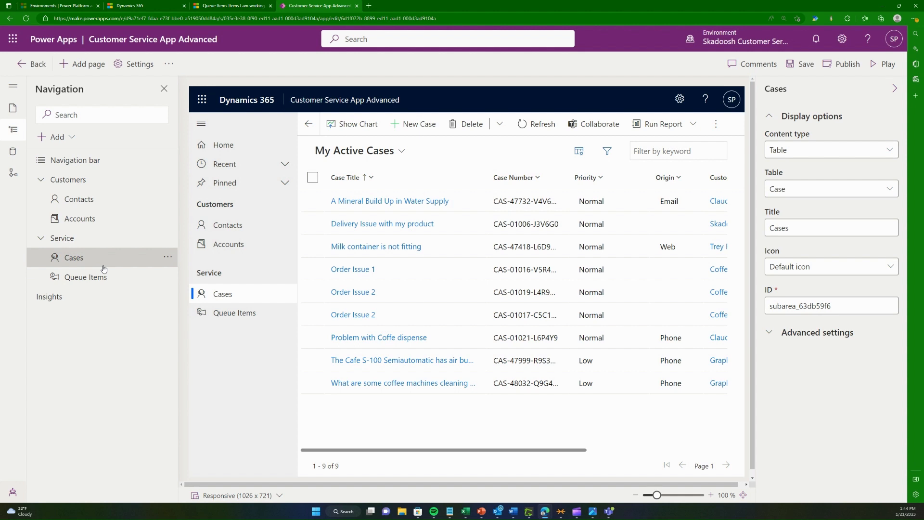
{"action": "left_click", "coordinate": [91, 201]}
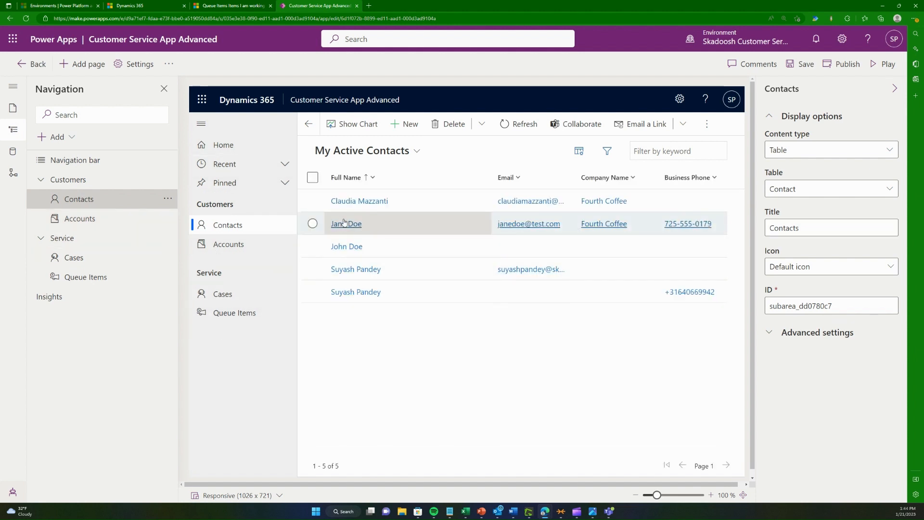
{"action": "left_click", "coordinate": [101, 258]}
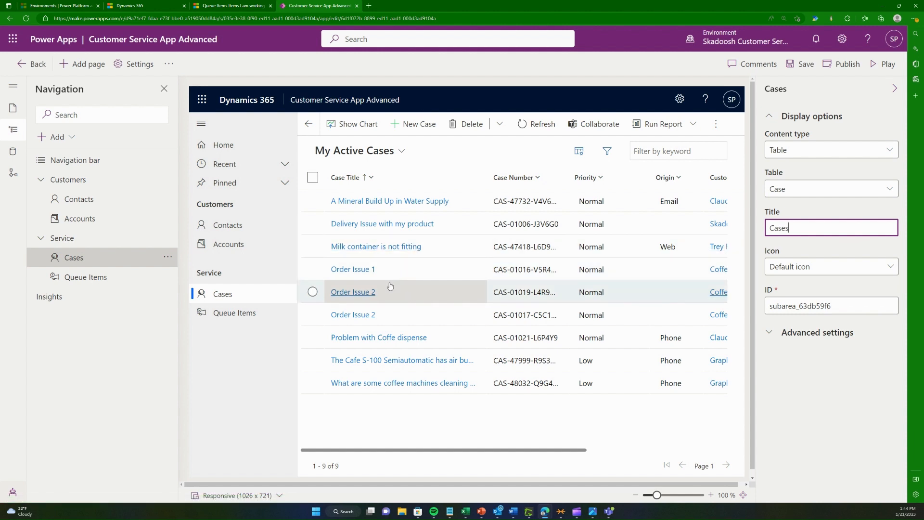
Step: Select the Insights group and check the Customer Service historical analytics page in the Customer Service Hub before returning to the designer
{"action": "left_click", "coordinate": [58, 300]}
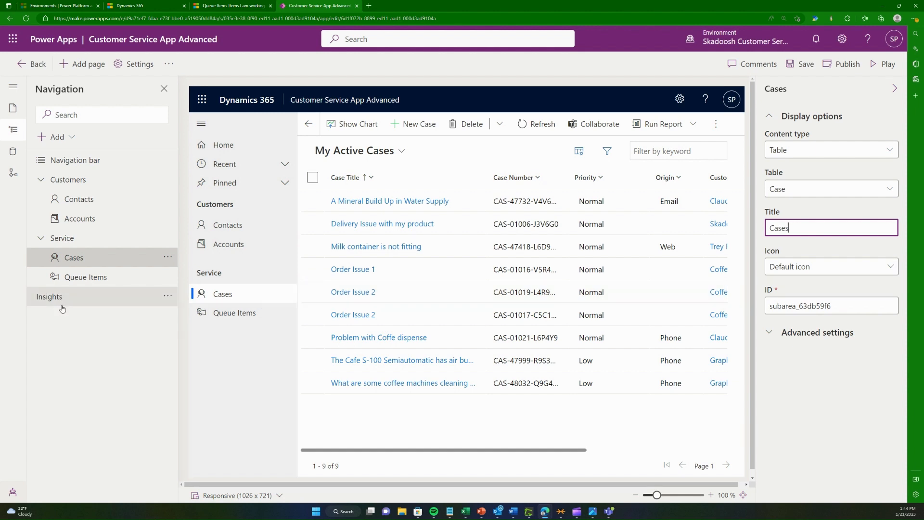
{"action": "left_click", "coordinate": [226, 5]}
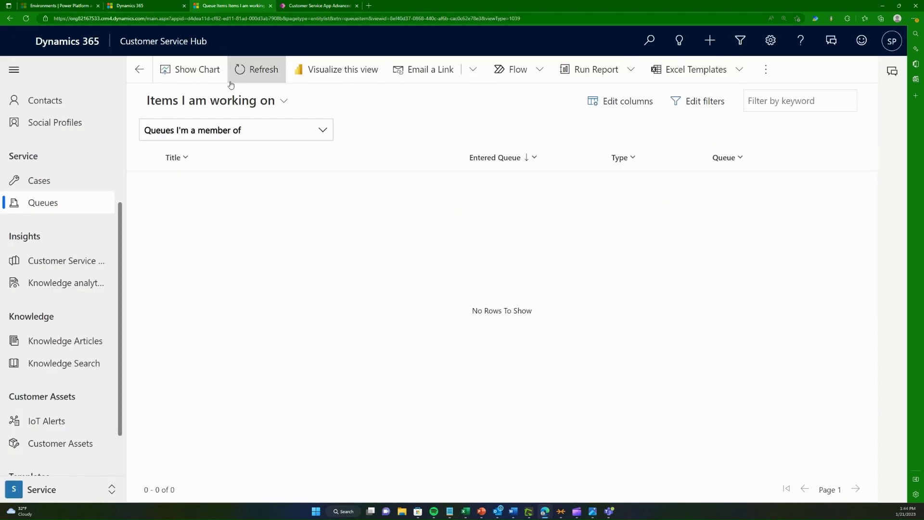
{"action": "left_click", "coordinate": [39, 266]}
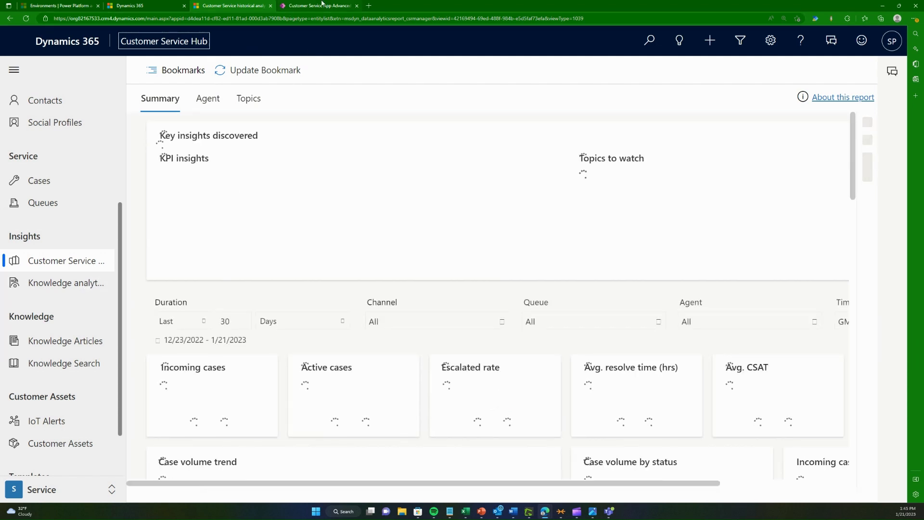
{"action": "key", "text": "ctrl+Tab"}
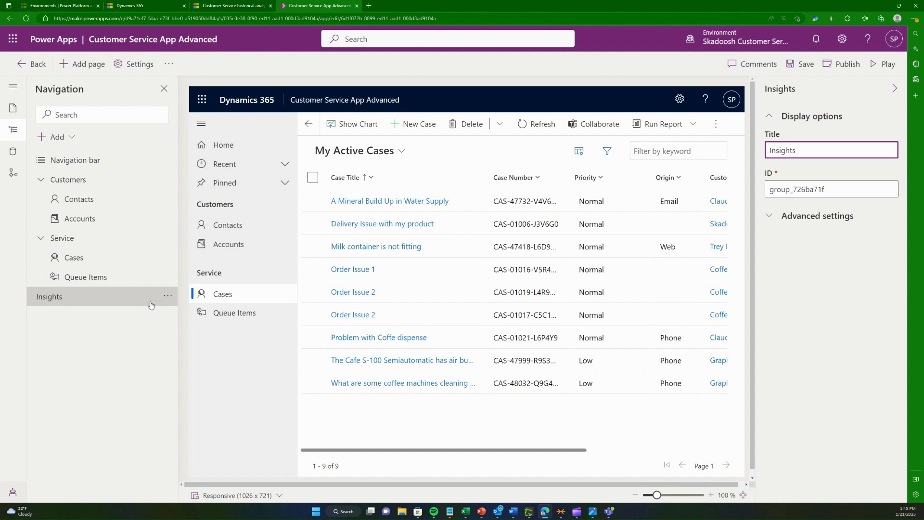
Step: Add a table subarea for Customer Service historical analytics to the Insights group, keeping the matching title
{"action": "left_click", "coordinate": [58, 136]}
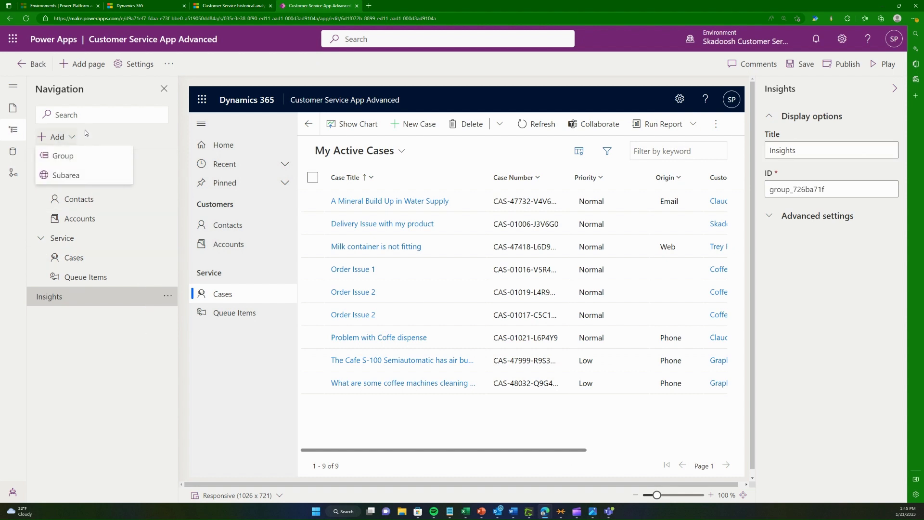
{"action": "left_click", "coordinate": [89, 176]}
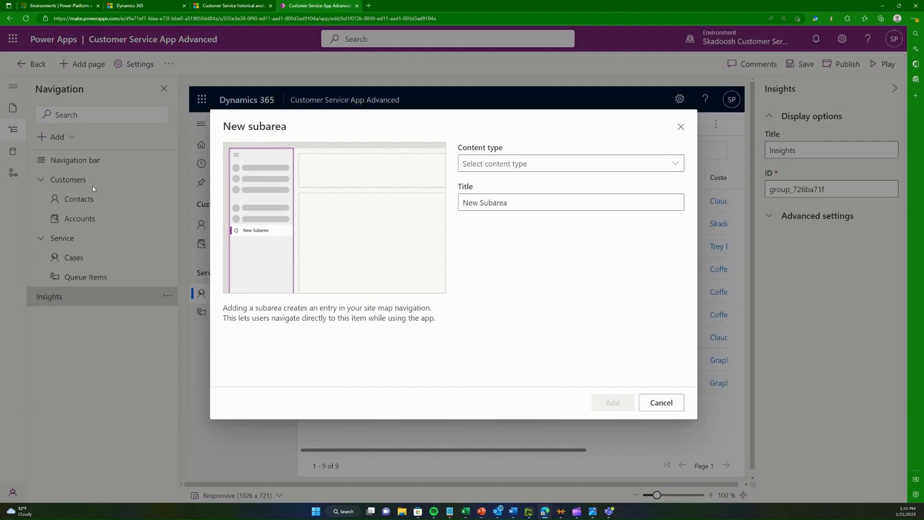
{"action": "left_click", "coordinate": [591, 165]}
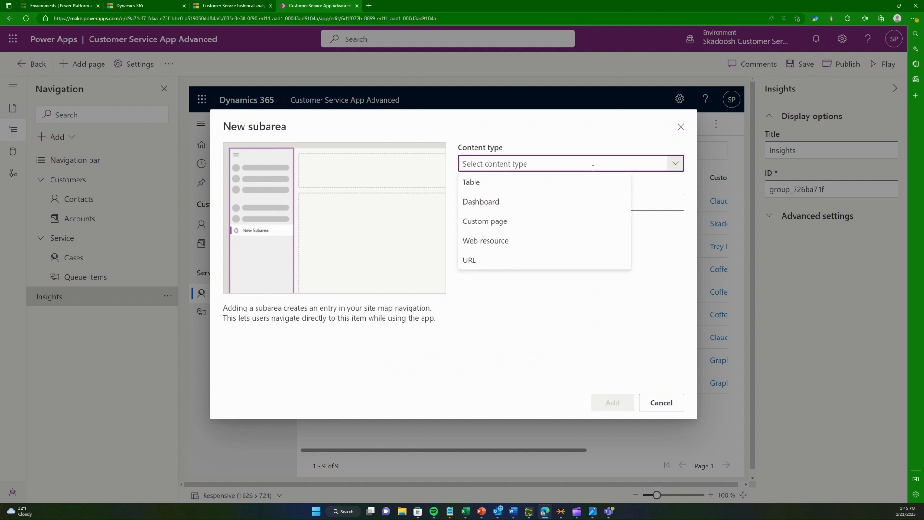
{"action": "left_click", "coordinate": [544, 182]}
{"action": "left_click", "coordinate": [533, 202]}
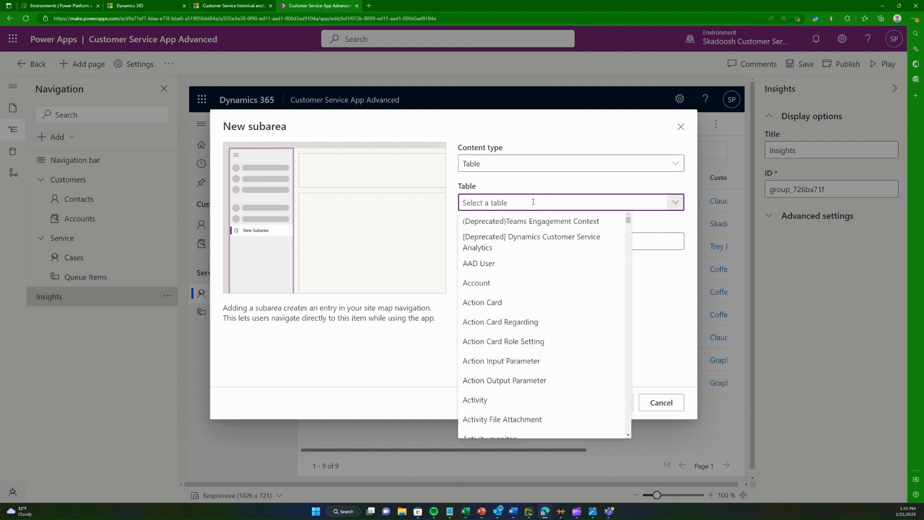
{"action": "type", "text": "Customer Service historical analytics"}
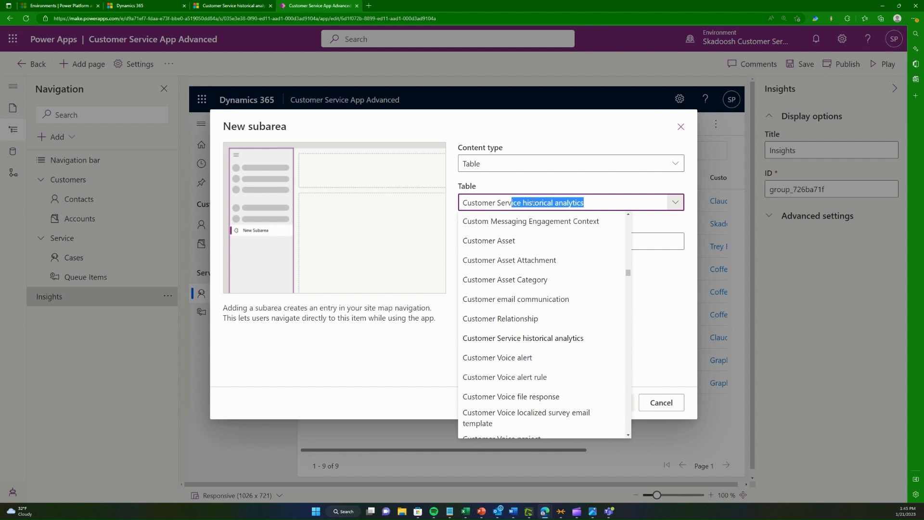
{"action": "key", "text": "Return"}
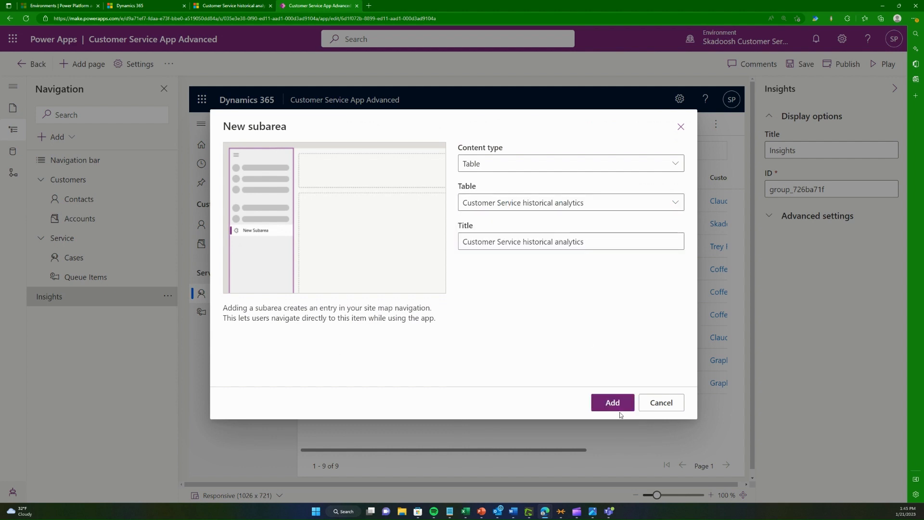
{"action": "left_click", "coordinate": [613, 402]}
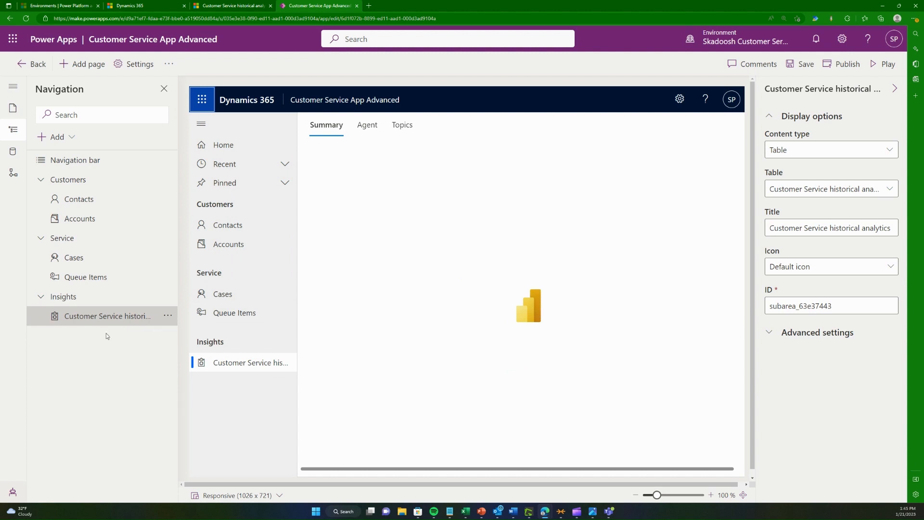
Step: Add a second table subarea to the Insights group for the Knowledge analytics table
{"action": "left_click", "coordinate": [57, 138]}
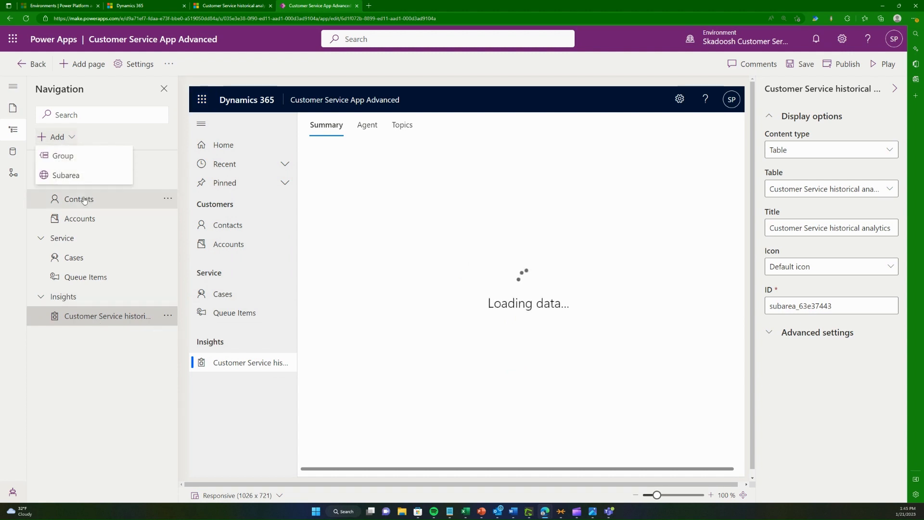
{"action": "left_click", "coordinate": [62, 174]}
{"action": "left_click", "coordinate": [567, 159]}
{"action": "left_click", "coordinate": [523, 182]}
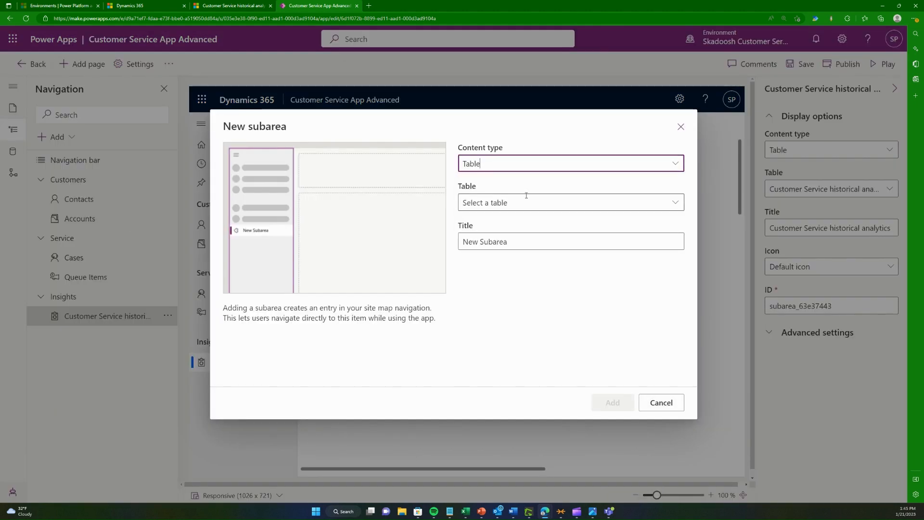
{"action": "left_click", "coordinate": [524, 201]}
{"action": "type", "text": "Knowledge analytics"}
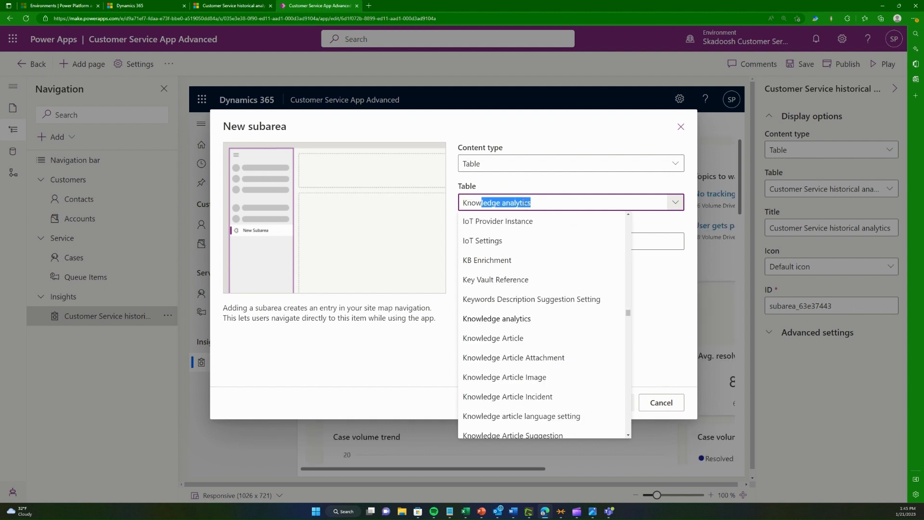
{"action": "key", "text": "Tab"}
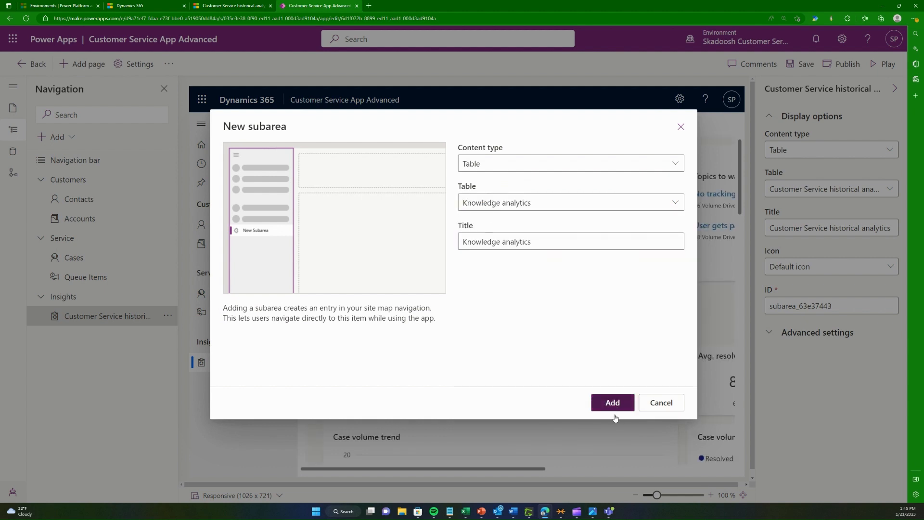
{"action": "left_click", "coordinate": [614, 408]}
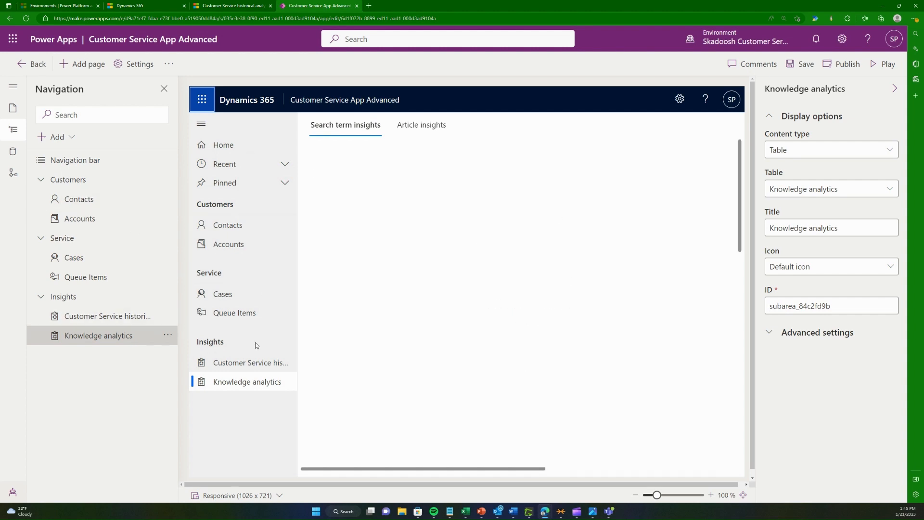
Step: Review the groups below Insights in the Customer Service Hub's site map, then return to the app designer
{"action": "left_click", "coordinate": [218, 7]}
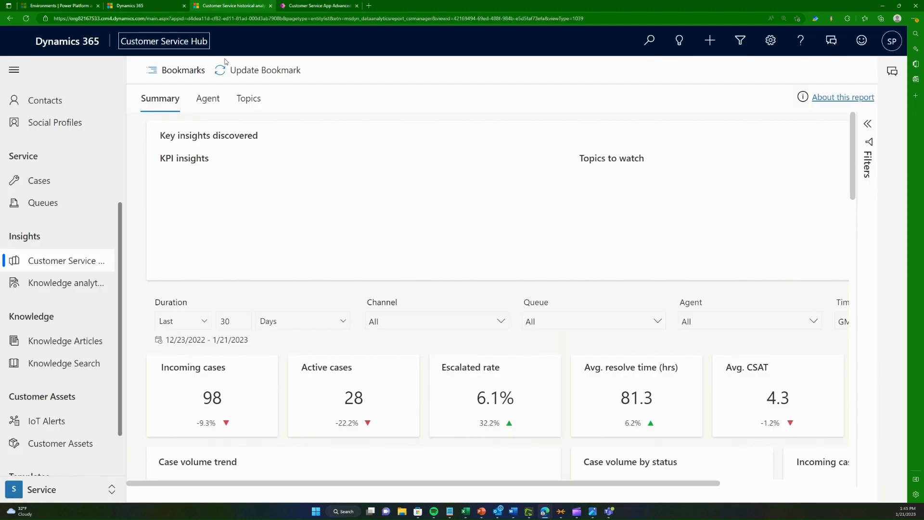
{"action": "scroll", "coordinate": [93, 387], "scroll_direction": "down", "scroll_amount": 1}
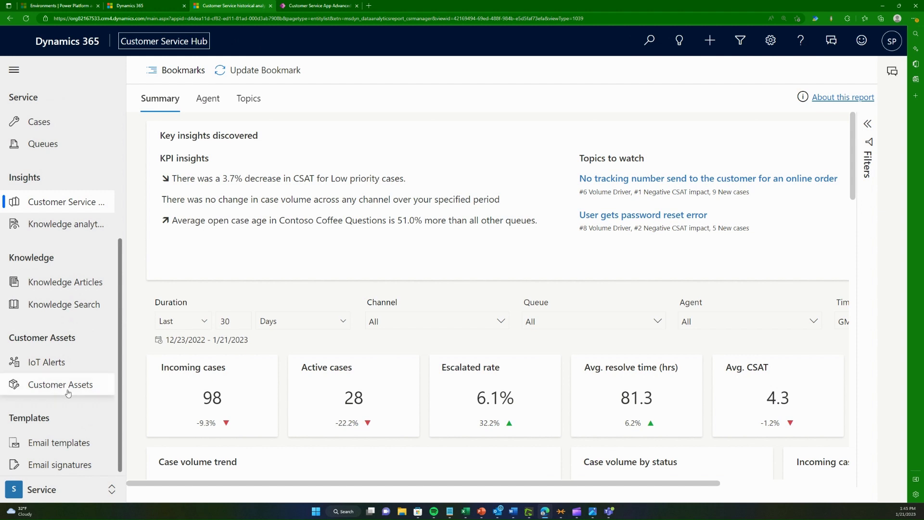
{"action": "left_click", "coordinate": [318, 6]}
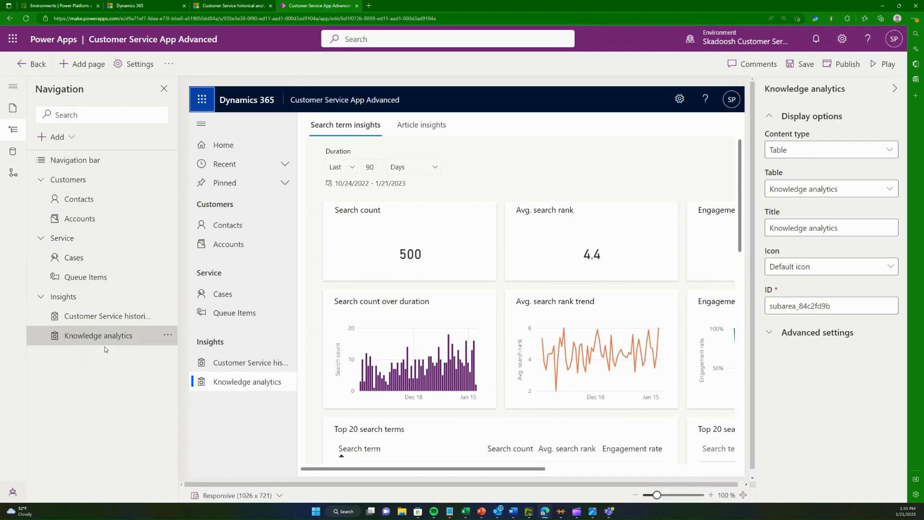
{"action": "left_click", "coordinate": [58, 137]}
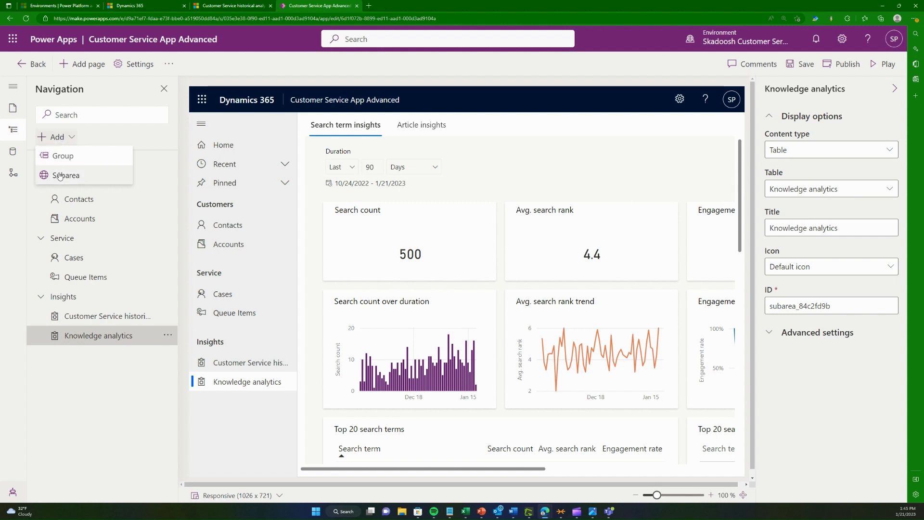
{"action": "left_click", "coordinate": [236, 6]}
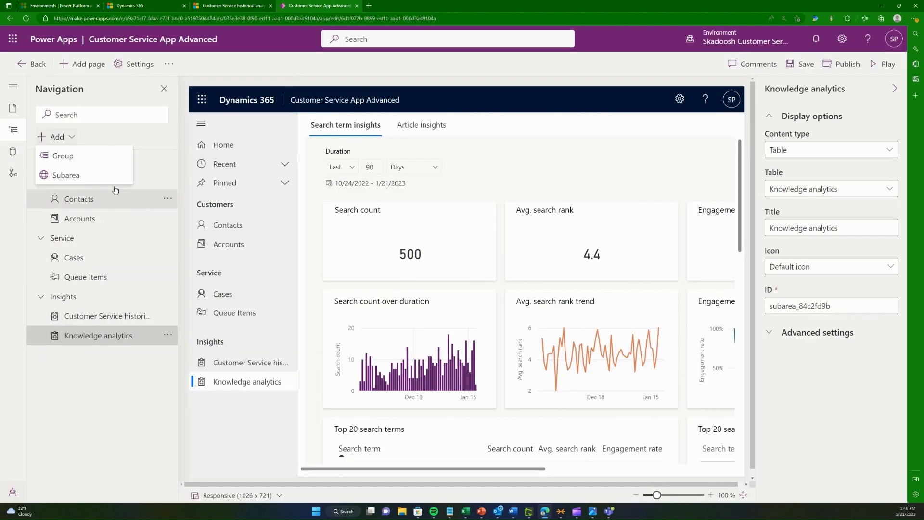
{"action": "left_click", "coordinate": [235, 5]}
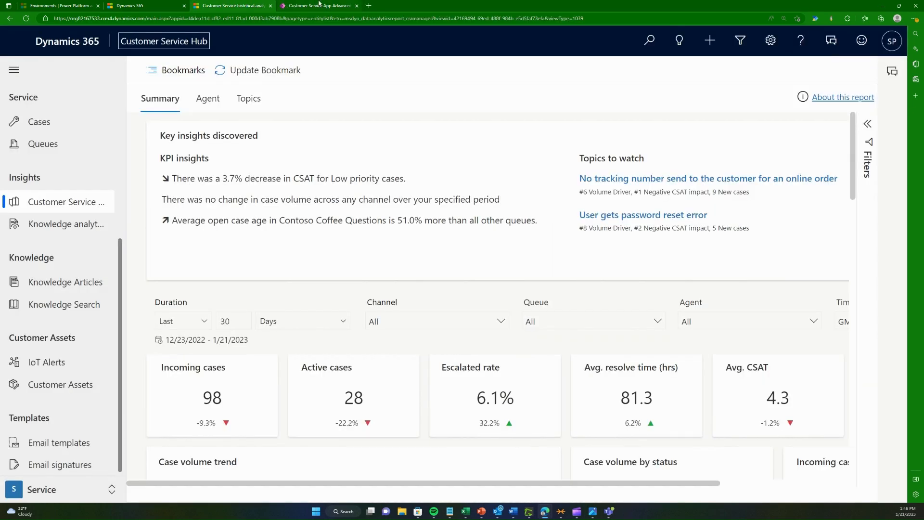
{"action": "left_click", "coordinate": [323, 5]}
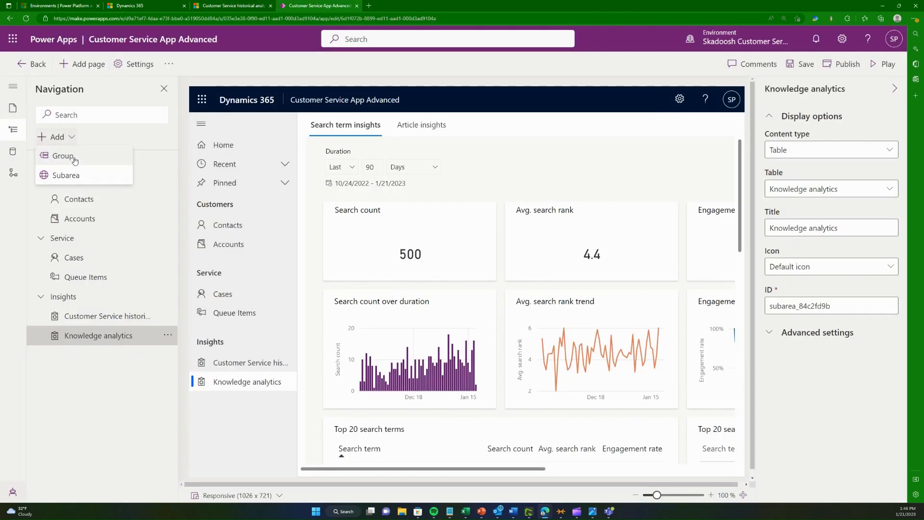
Step: Add a new group below Insights in the navigation and title it Customer Assets
{"action": "left_click", "coordinate": [75, 161]}
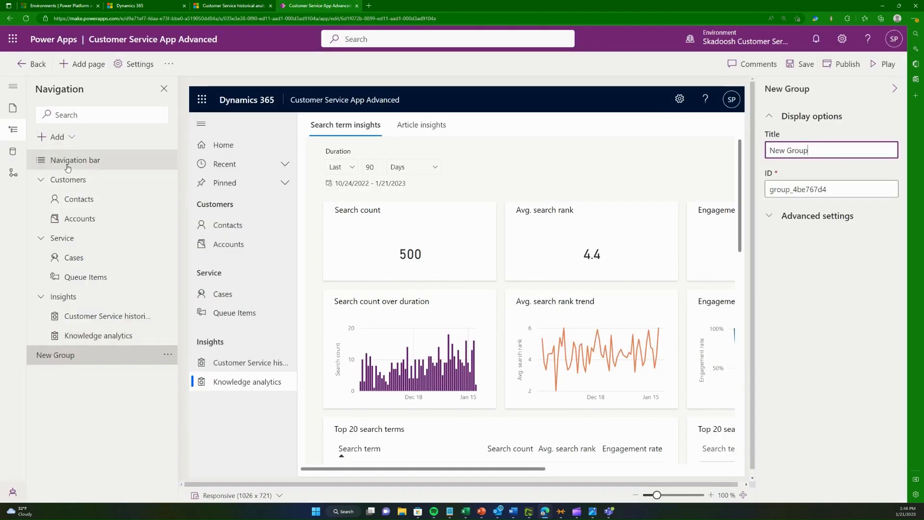
{"action": "triple_click", "coordinate": [829, 152]}
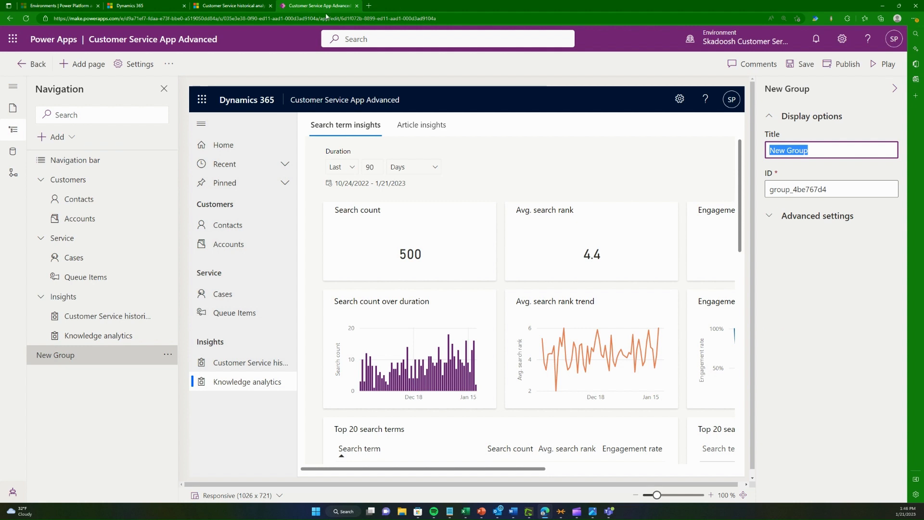
{"action": "type", "text": "C"}
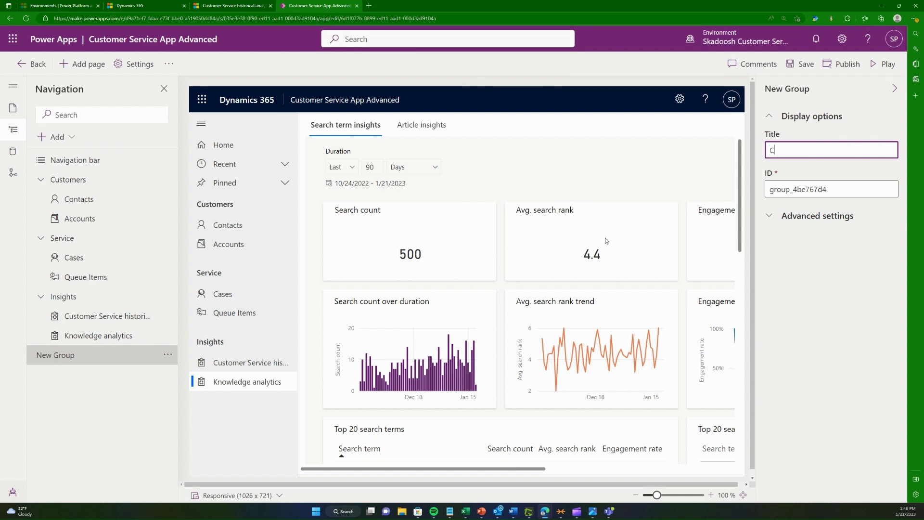
{"action": "type", "text": "ustomer Assets"}
{"action": "key", "text": "Tab"}
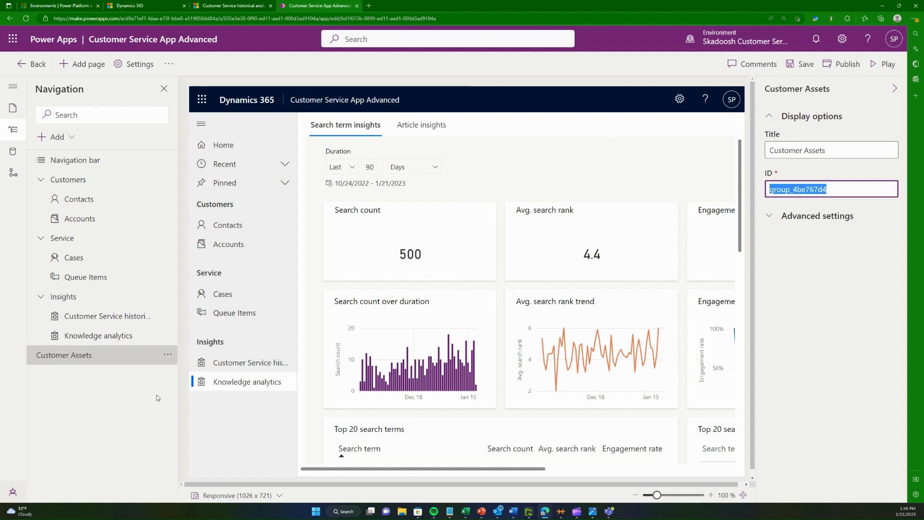
Step: Add a table subarea for the Customer Asset table, titled Customer Assets, to the Customer Assets group
{"action": "left_click", "coordinate": [63, 136]}
{"action": "left_click", "coordinate": [58, 182]}
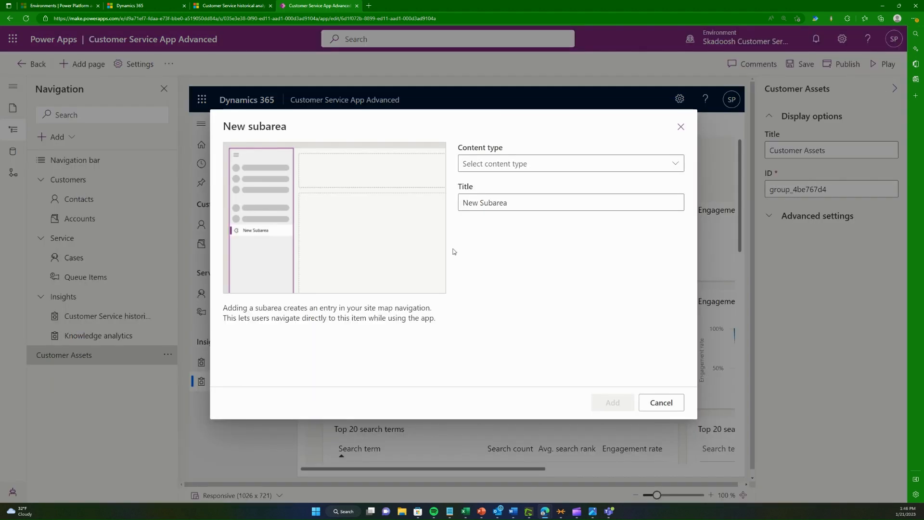
{"action": "left_click", "coordinate": [547, 163]}
{"action": "left_click", "coordinate": [504, 188]}
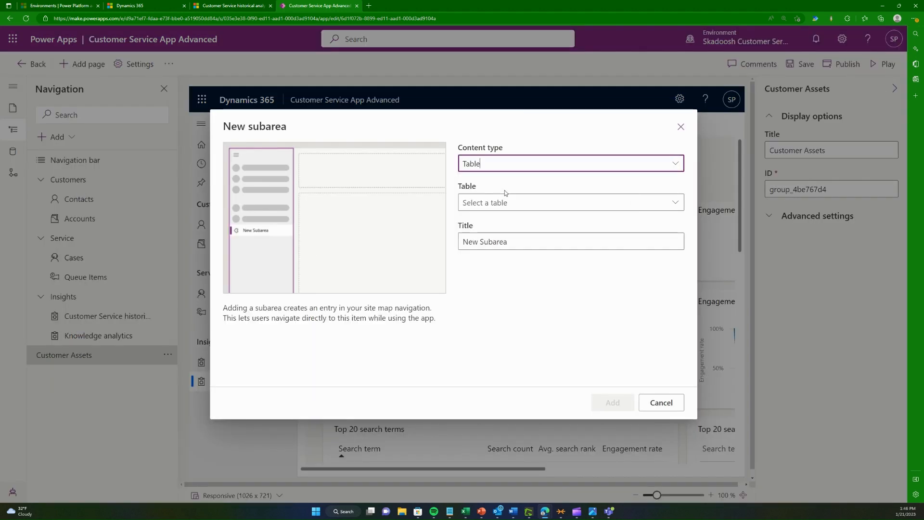
{"action": "left_click", "coordinate": [505, 202]}
{"action": "type", "text": "Custom"}
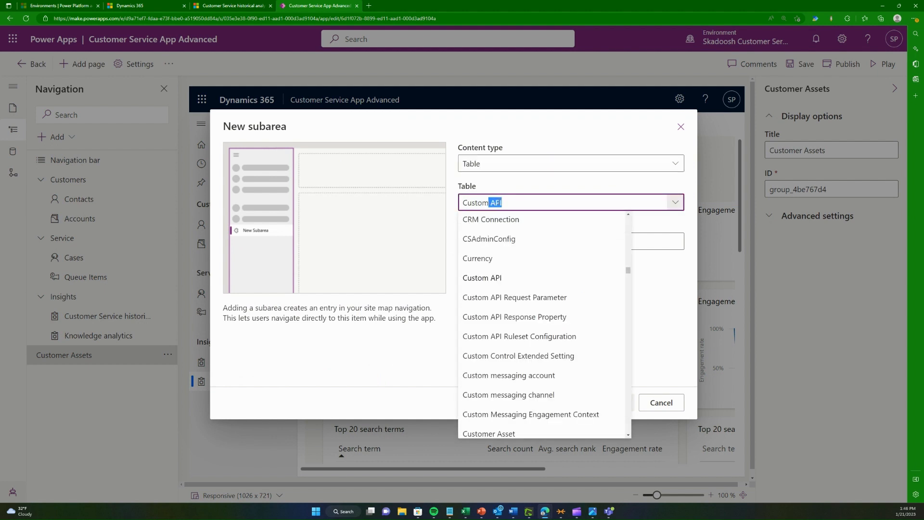
{"action": "type", "text": "er"}
{"action": "left_click", "coordinate": [553, 239]}
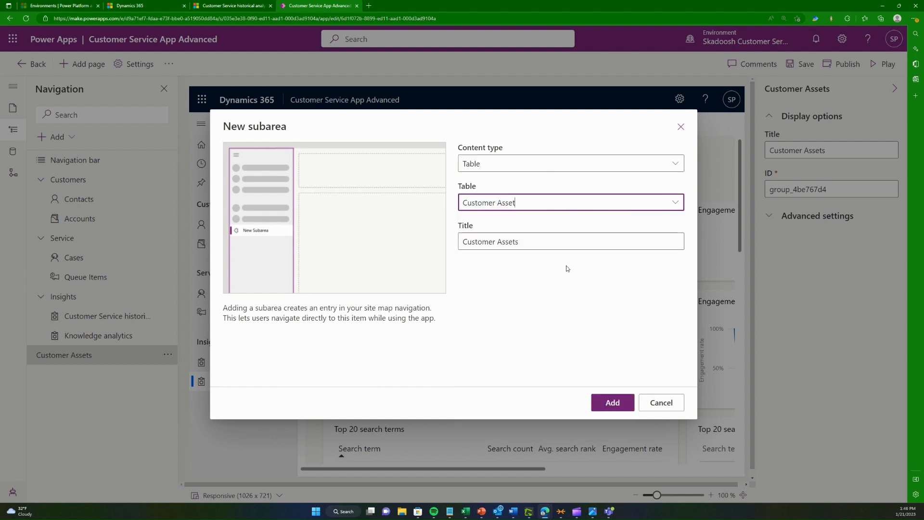
{"action": "left_click", "coordinate": [615, 405]}
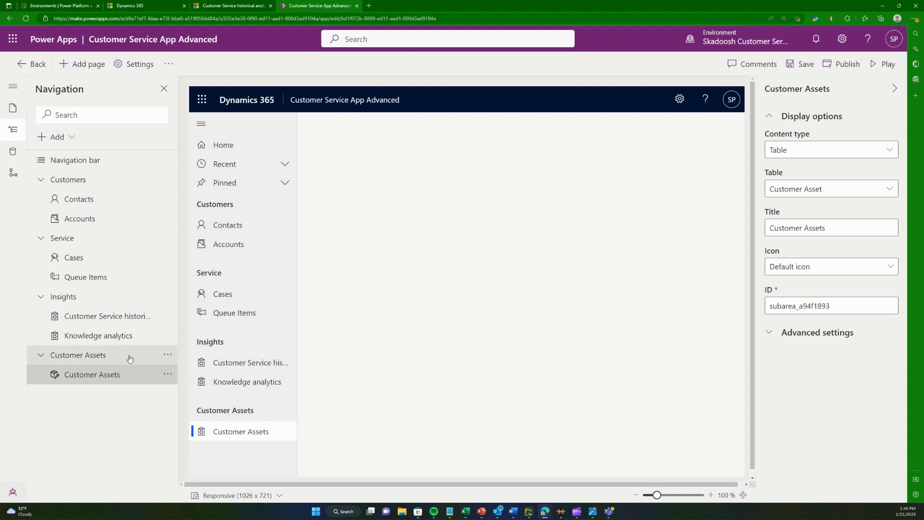
Step: Add a table subarea for the IoT Alert table, titled IoT Alerts, under the Customer Assets group
{"action": "left_click", "coordinate": [168, 355]}
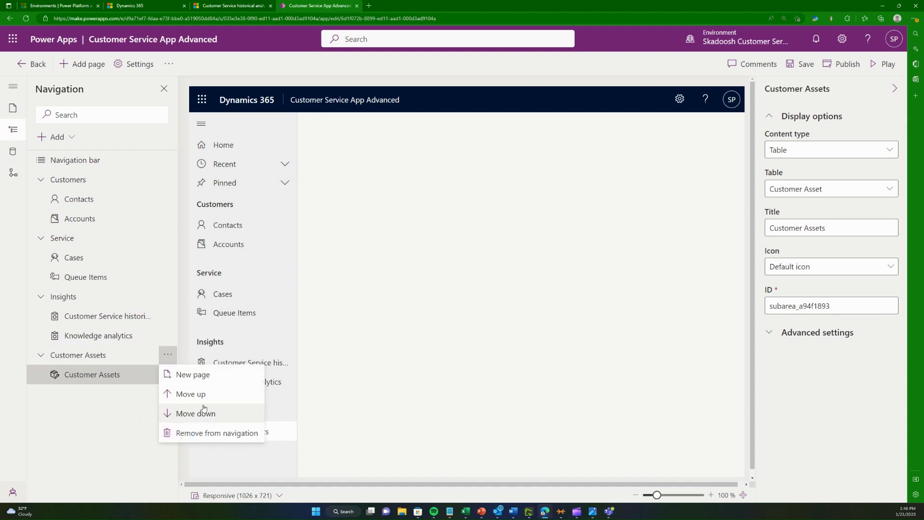
{"action": "left_click", "coordinate": [57, 136]}
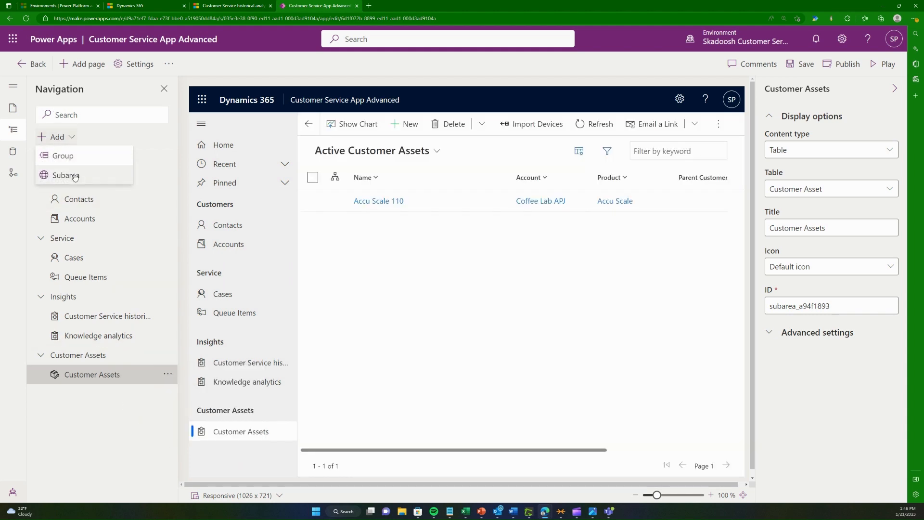
{"action": "left_click", "coordinate": [75, 175]}
{"action": "left_click", "coordinate": [559, 163]}
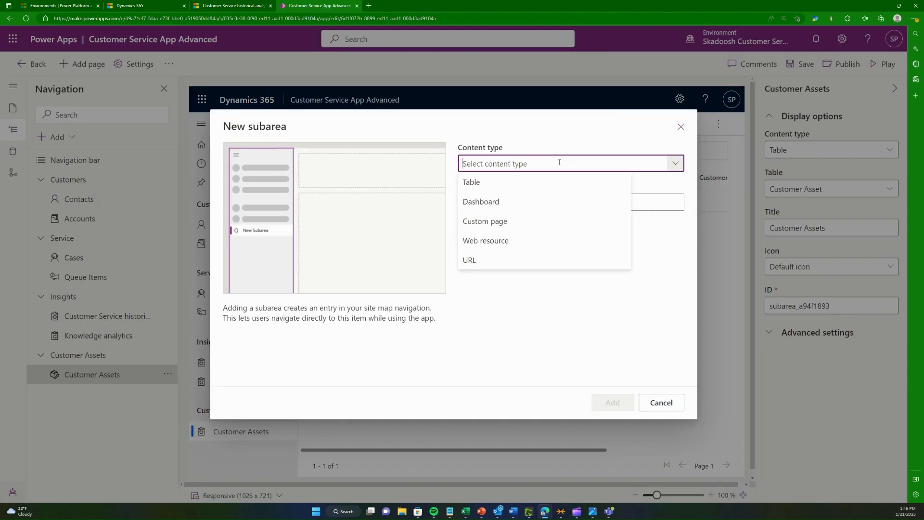
{"action": "left_click", "coordinate": [522, 183]}
{"action": "left_click", "coordinate": [524, 202]}
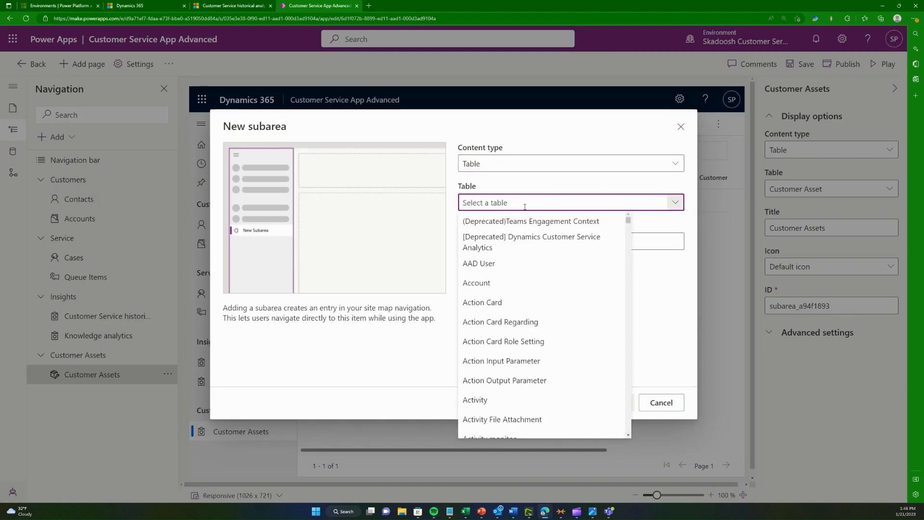
{"action": "type", "text": "IoT Alert"}
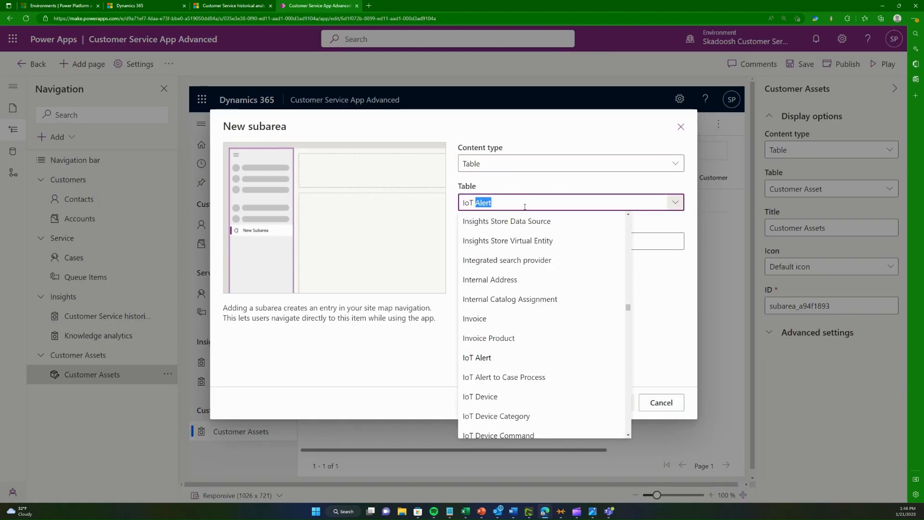
{"action": "left_click", "coordinate": [505, 358]}
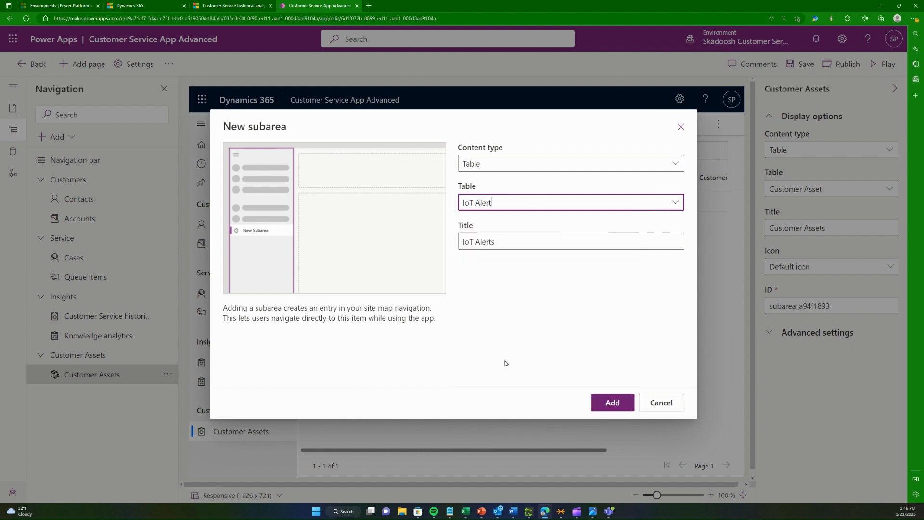
{"action": "left_click", "coordinate": [616, 410]}
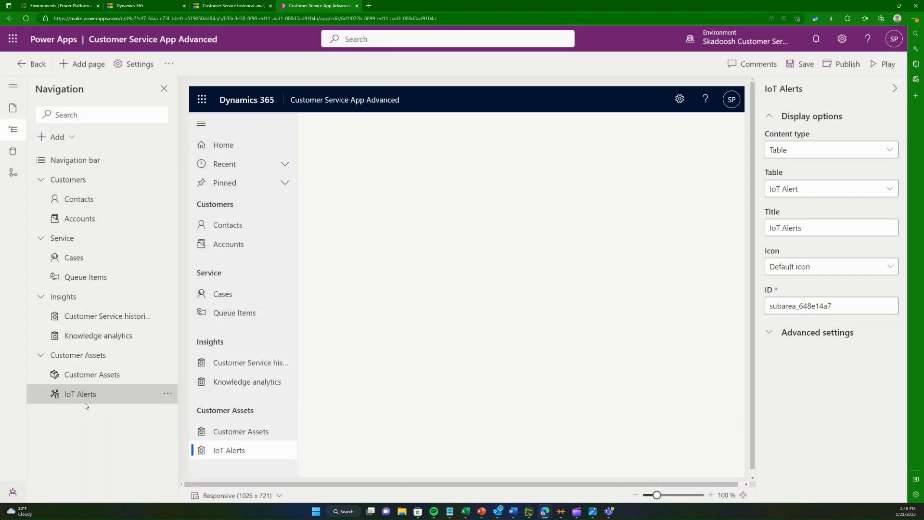
Step: Check the last group in the Customer Service Hub's site map and add a matching navigation group titled Templates below Customer Assets
{"action": "left_click", "coordinate": [241, 6]}
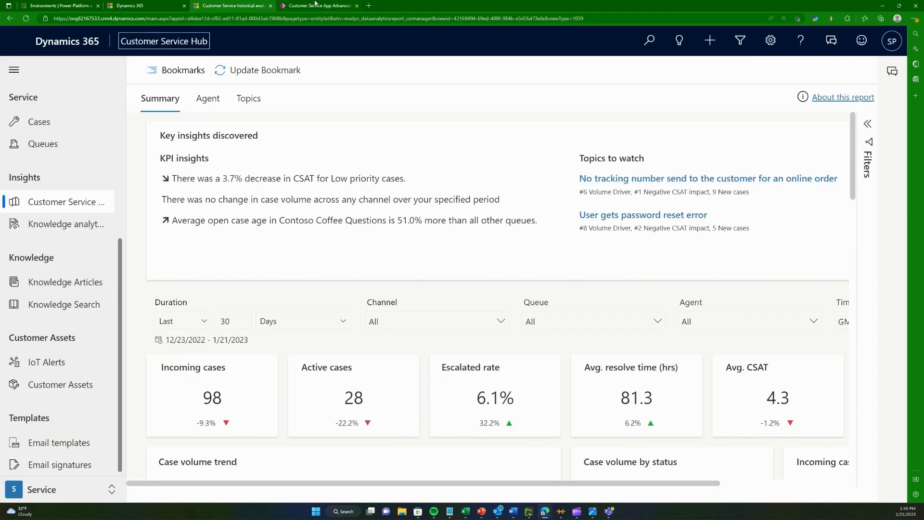
{"action": "left_click", "coordinate": [315, 6]}
{"action": "left_click", "coordinate": [72, 138]}
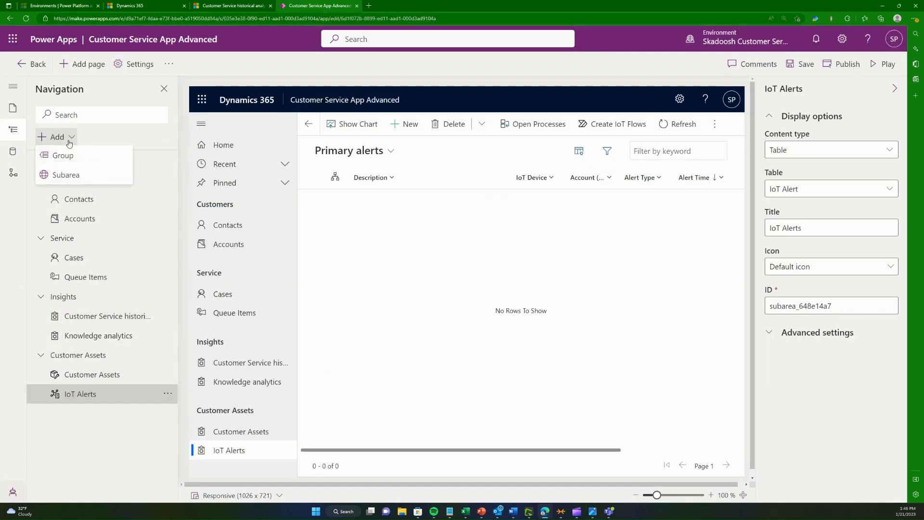
{"action": "left_click", "coordinate": [61, 155]}
{"action": "triple_click", "coordinate": [848, 152]}
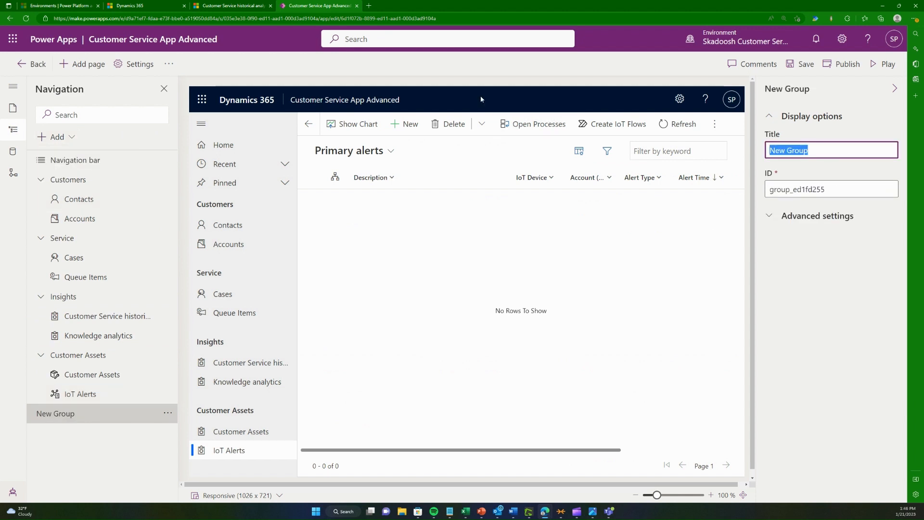
{"action": "type", "text": "Templates"}
Step: Add a table subarea for the Email Template table, titled Email Templates, to the Templates group
{"action": "left_click", "coordinate": [56, 137]}
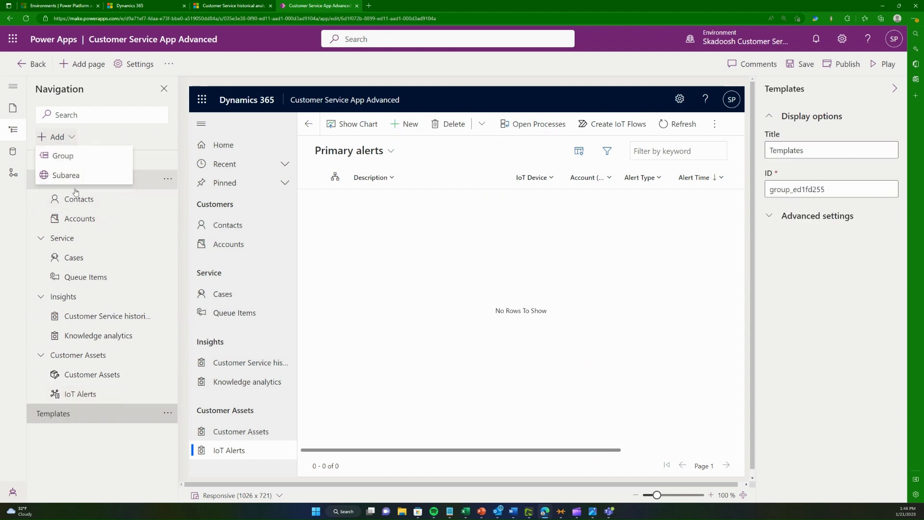
{"action": "left_click", "coordinate": [66, 175]}
{"action": "left_click", "coordinate": [519, 164]}
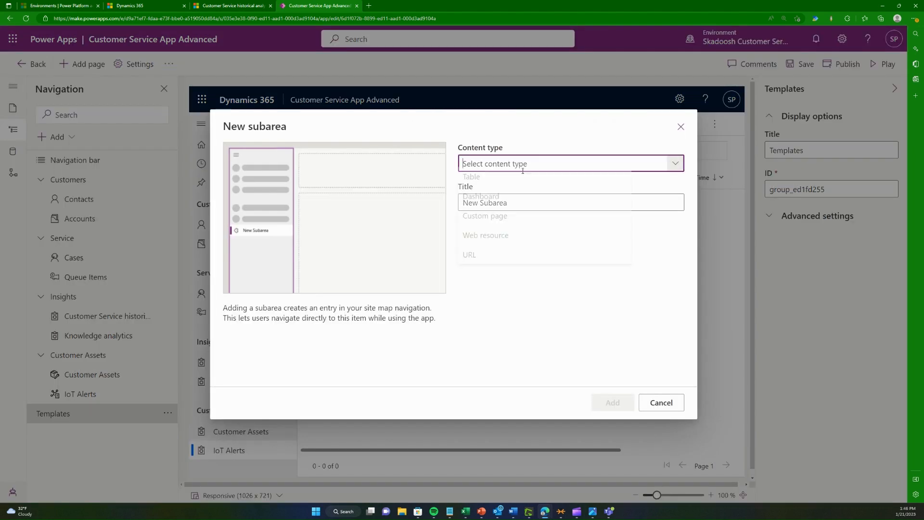
{"action": "left_click", "coordinate": [474, 183]}
{"action": "left_click", "coordinate": [494, 202]}
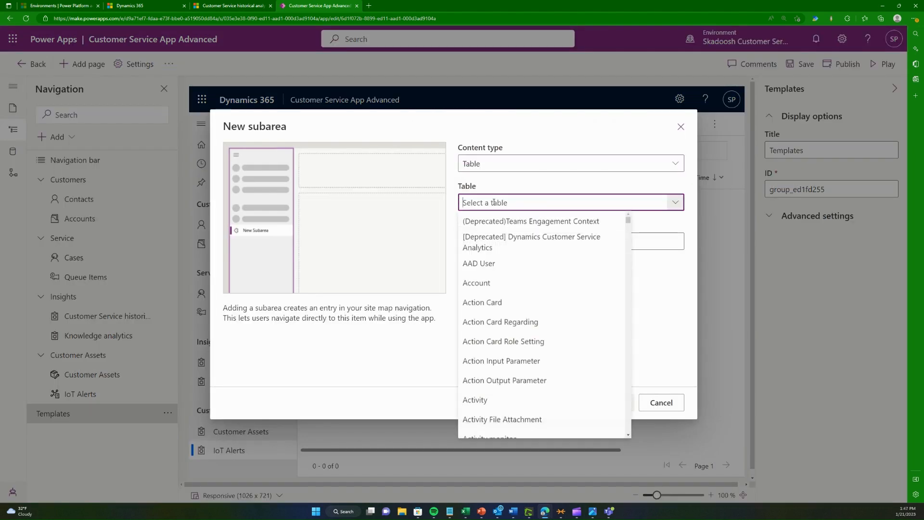
{"action": "type", "text": "Email"}
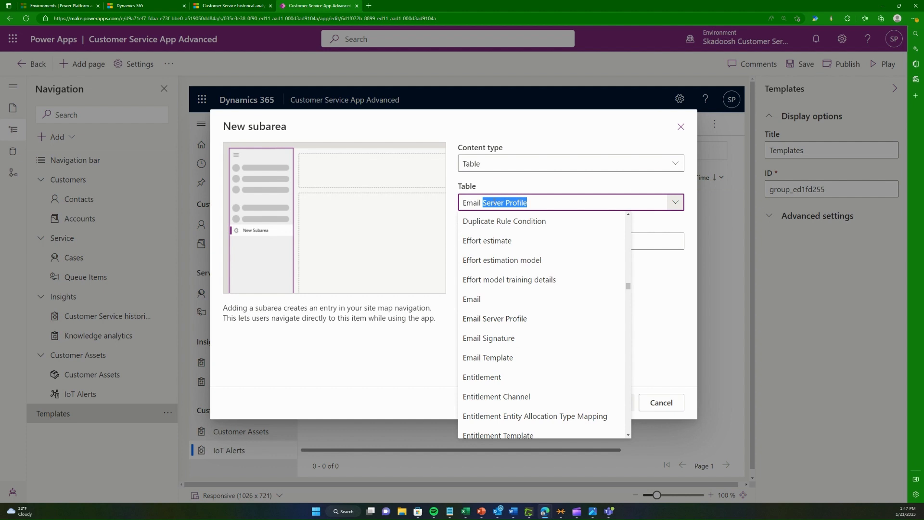
{"action": "type", "text": " templa"}
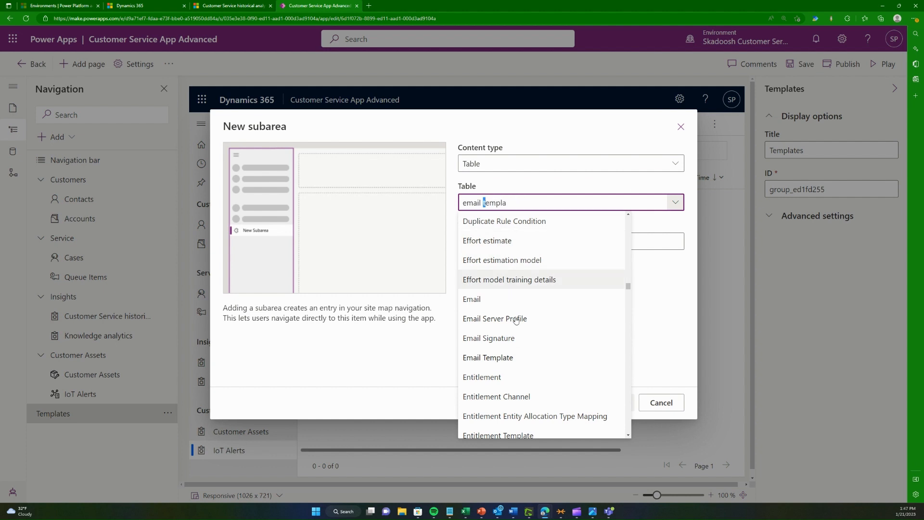
{"action": "left_click", "coordinate": [523, 359]}
{"action": "left_click", "coordinate": [607, 409]}
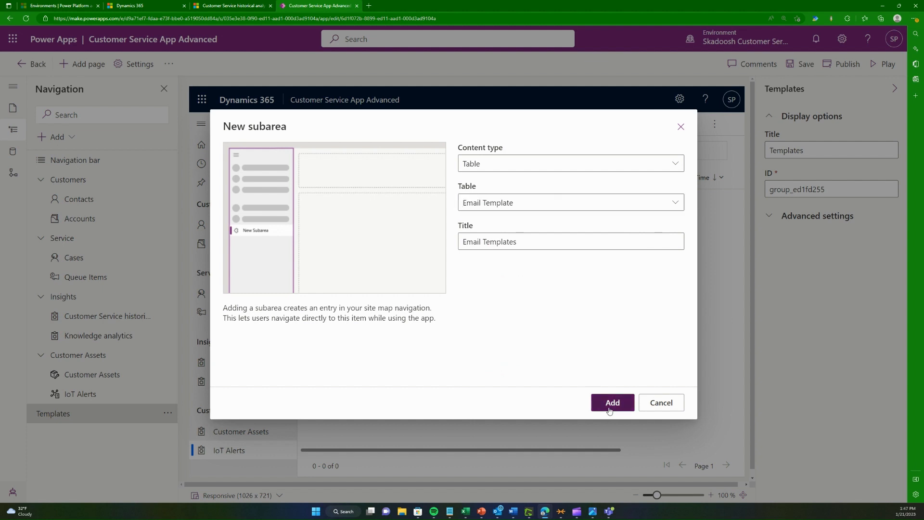
Step: Add a table subarea for the Email Signature table, titled Email Signatures, under the Templates group
{"action": "left_click", "coordinate": [108, 413]}
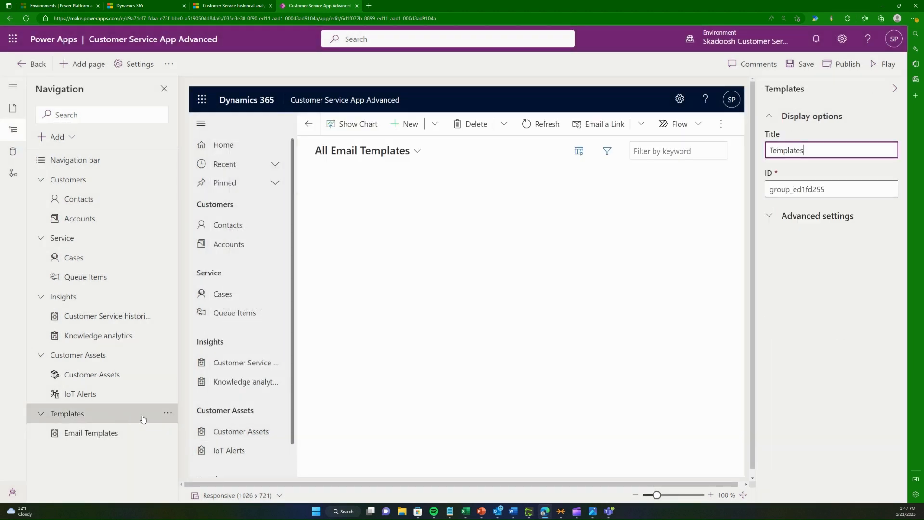
{"action": "left_click", "coordinate": [57, 137]}
{"action": "left_click", "coordinate": [65, 175]}
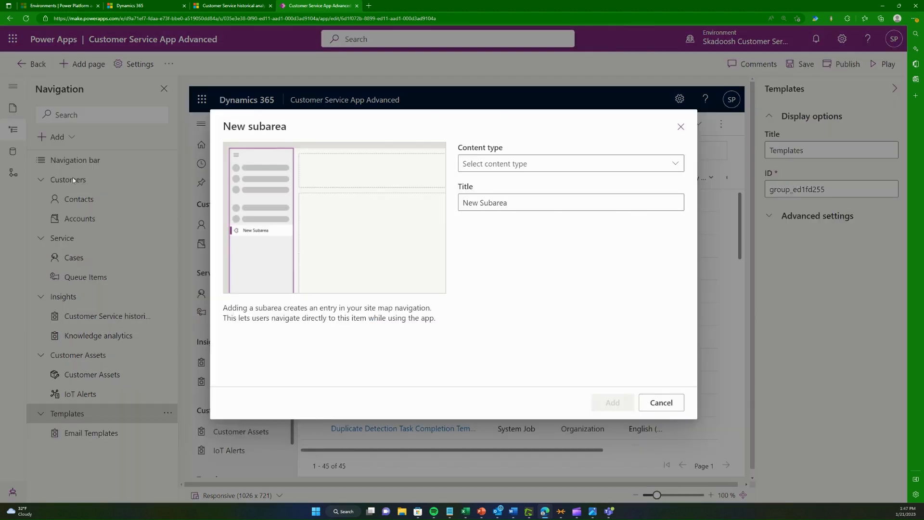
{"action": "left_click", "coordinate": [554, 164]}
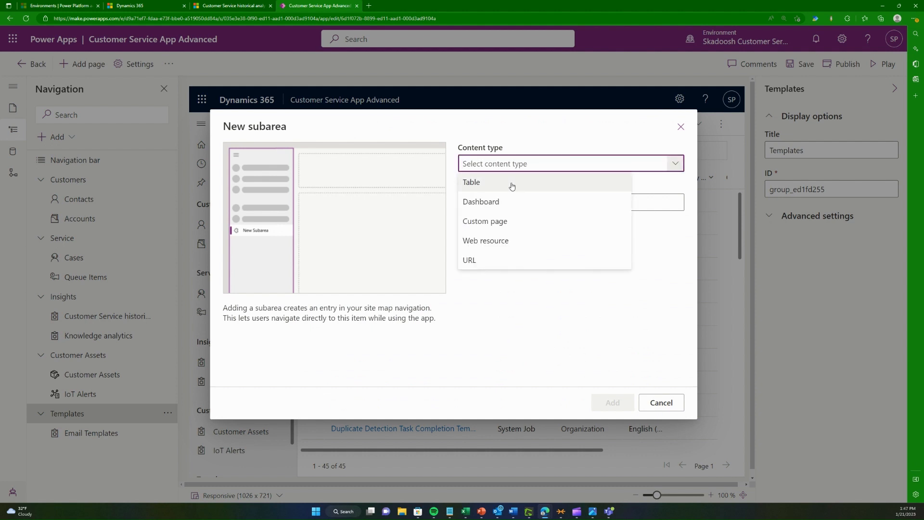
{"action": "left_click", "coordinate": [512, 183]}
{"action": "left_click", "coordinate": [523, 202]}
{"action": "type", "text": "Email "}
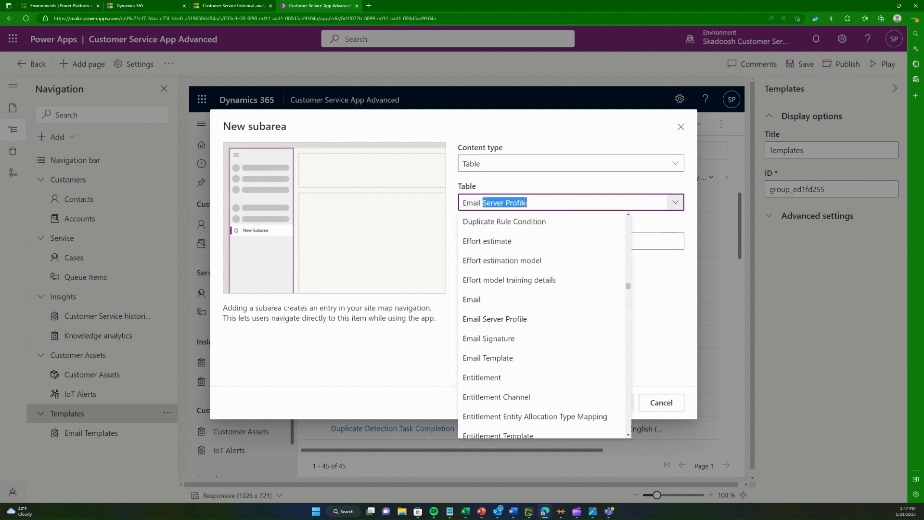
{"action": "type", "text": "Signature"}
{"action": "key", "text": "Tab"}
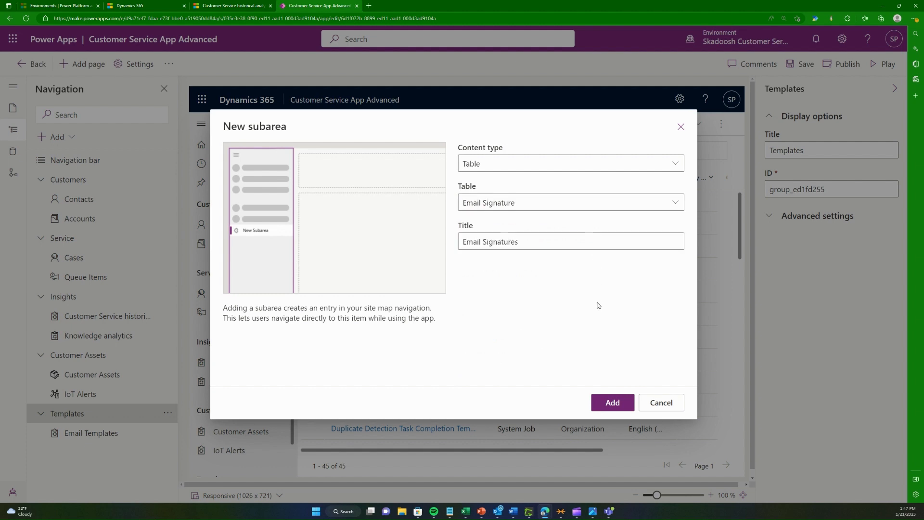
{"action": "left_click", "coordinate": [613, 403]}
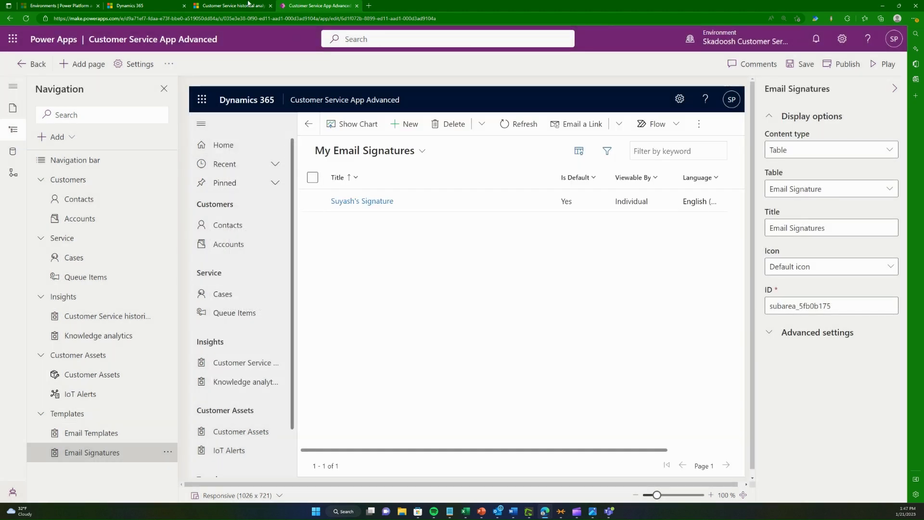
Step: Recheck the Customer Service Hub's site map, save and publish the new app, and play it
{"action": "left_click", "coordinate": [236, 5]}
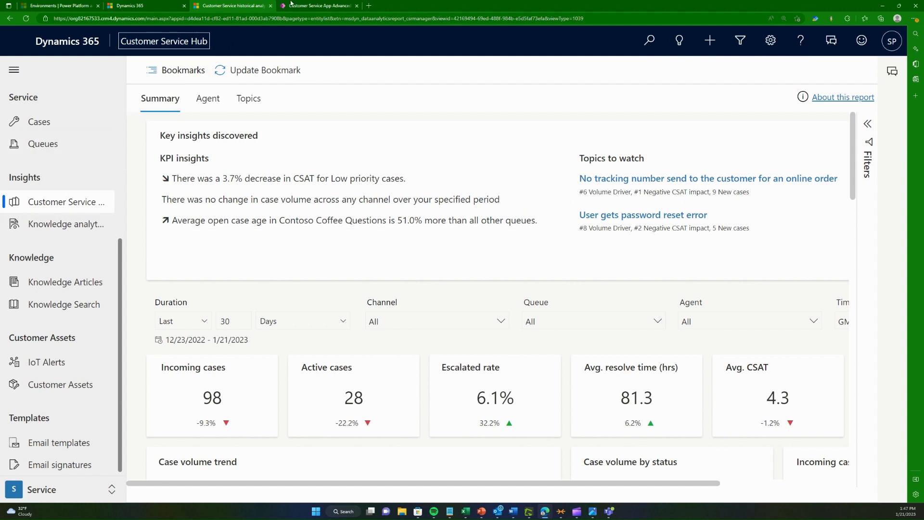
{"action": "left_click", "coordinate": [291, 4]}
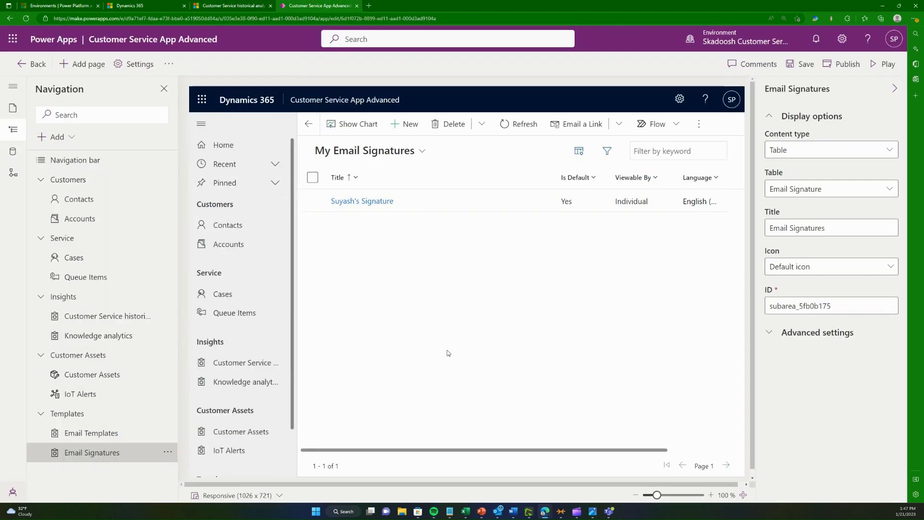
{"action": "left_click", "coordinate": [800, 64]}
{"action": "left_click", "coordinate": [843, 64]}
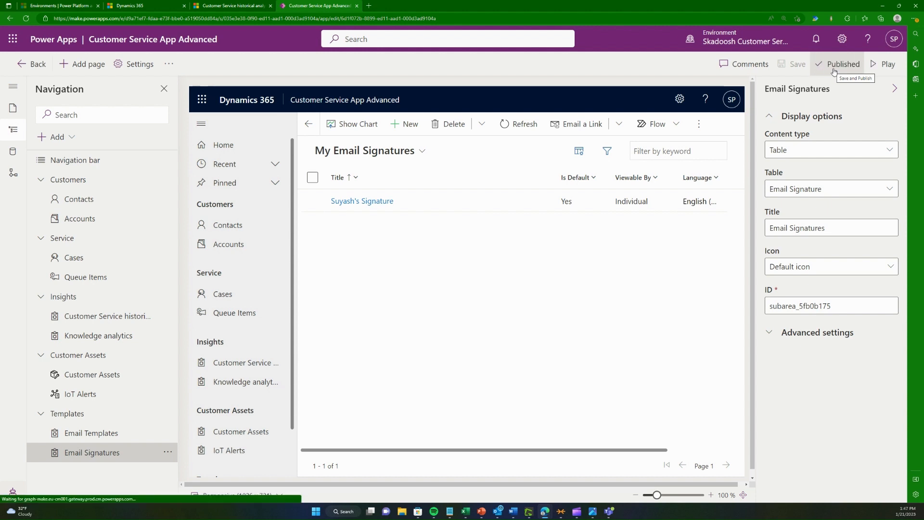
{"action": "left_click", "coordinate": [885, 66]}
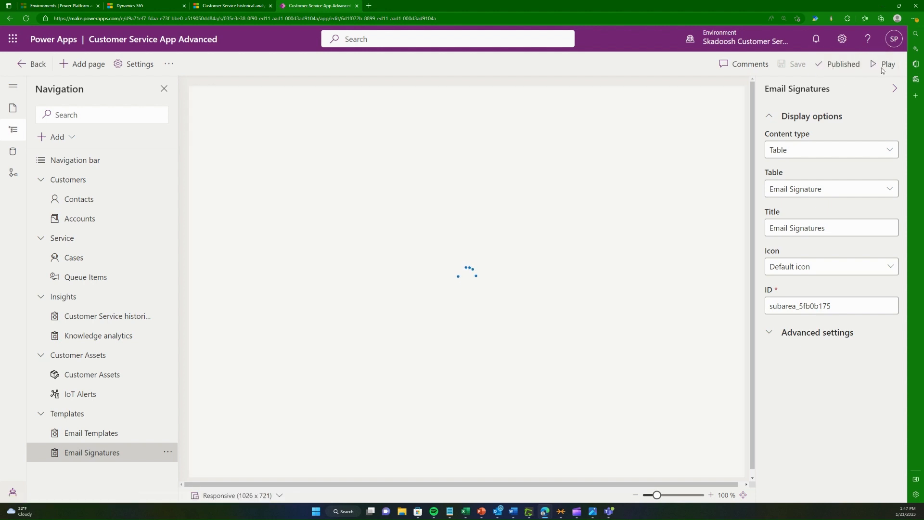
Step: View the Accounts list in the played Customer Service App Advanced and return to the app designer
{"action": "left_click", "coordinate": [313, 6]}
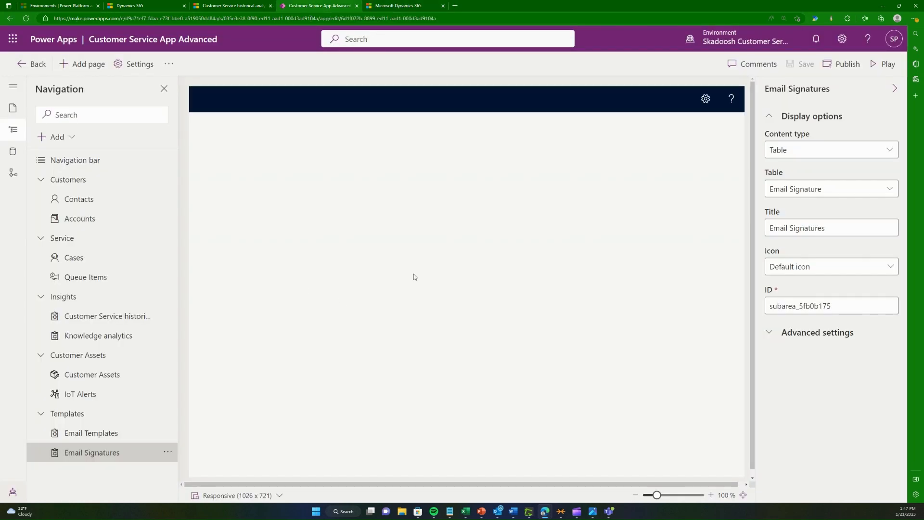
{"action": "left_click", "coordinate": [421, 6]}
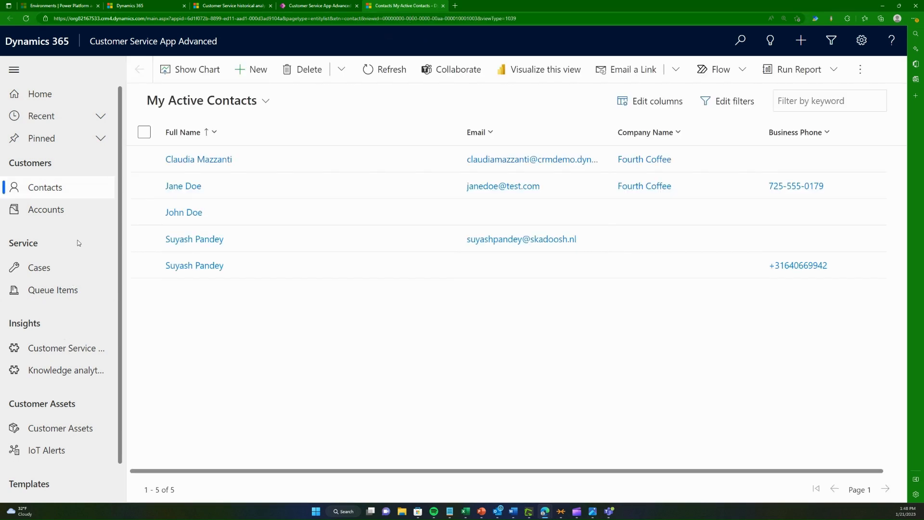
{"action": "left_click", "coordinate": [71, 212]}
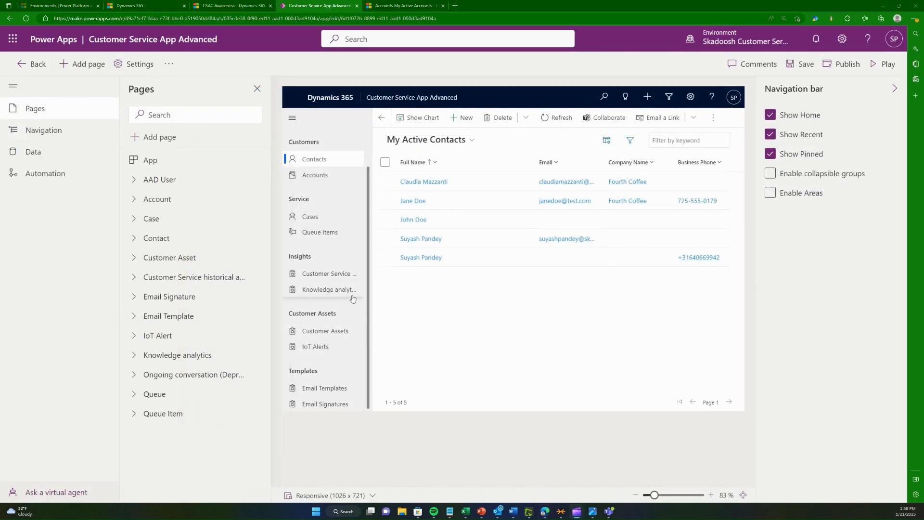
{"action": "left_click", "coordinate": [403, 5]}
{"action": "left_click", "coordinate": [316, 6]}
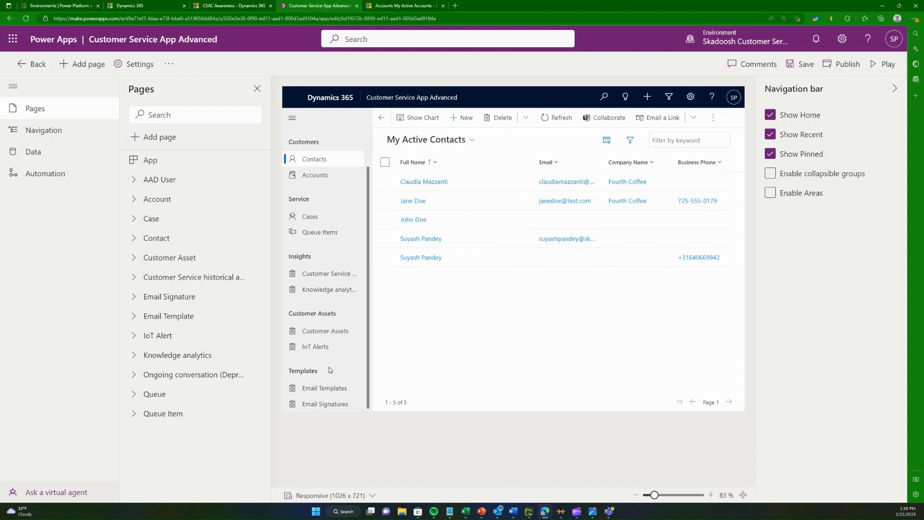
Step: Collapse the properties pane and preview the app at Desktop (1920 x 1080) and Tablet (1024 x 768) sizes
{"action": "left_click", "coordinate": [894, 88]}
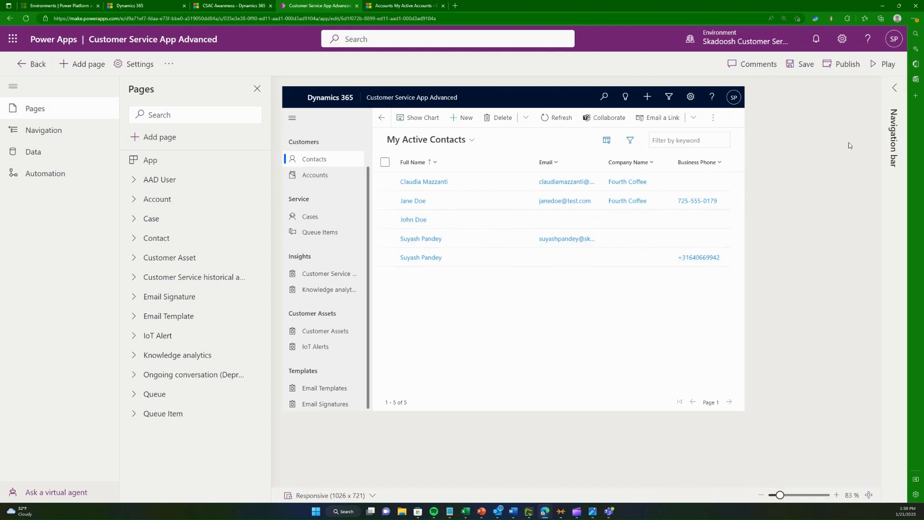
{"action": "left_click", "coordinate": [323, 495]}
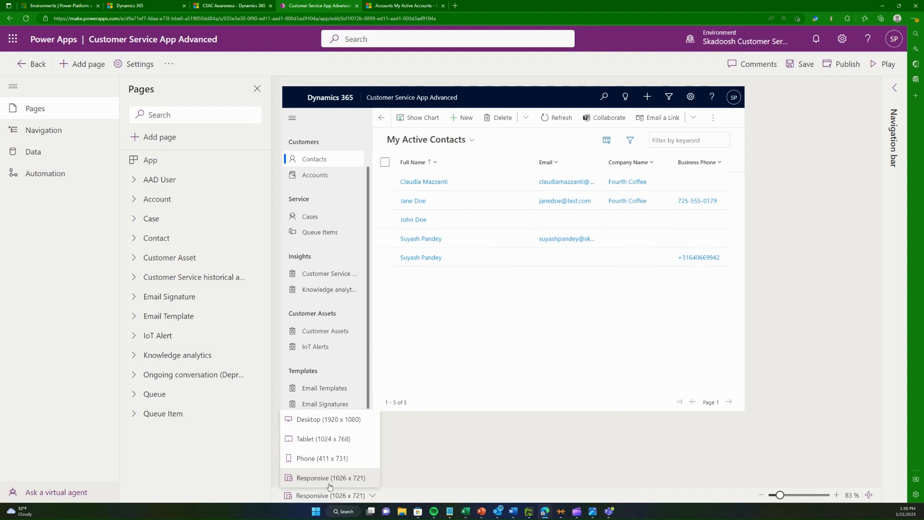
{"action": "left_click", "coordinate": [350, 420]}
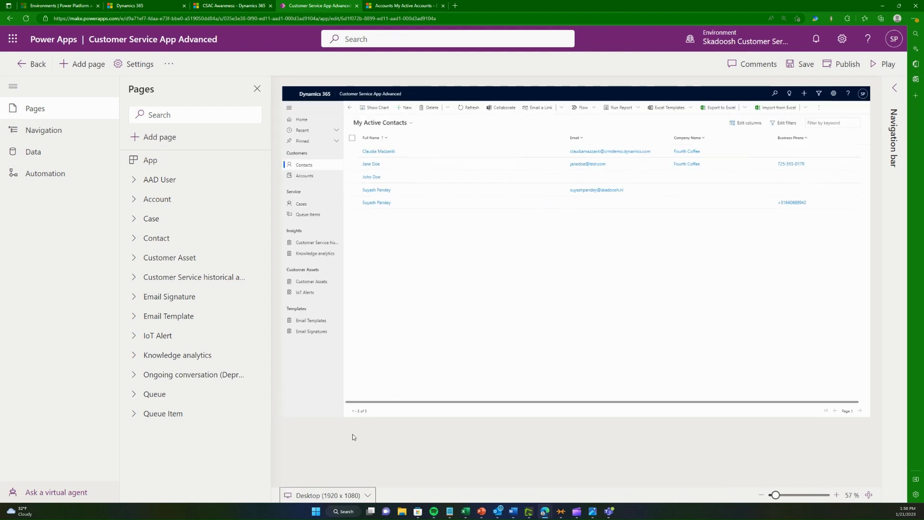
{"action": "left_click", "coordinate": [338, 501]}
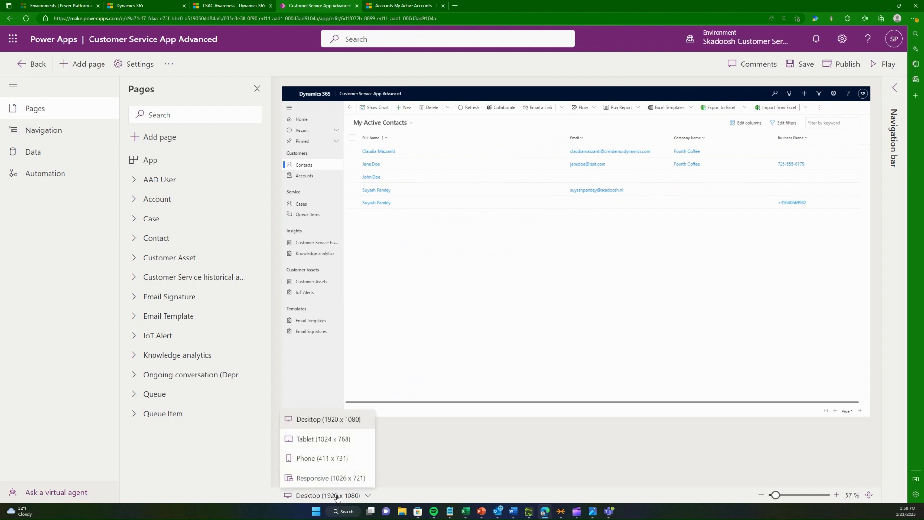
{"action": "left_click", "coordinate": [340, 447]}
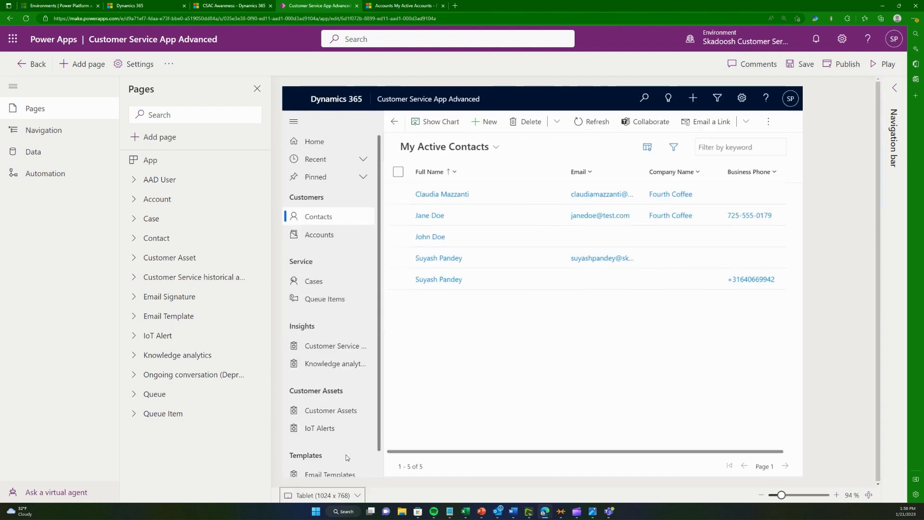
Step: Open the Coffee Lab APJ account in the tablet preview and examine the Summary section of its form
{"action": "left_click", "coordinate": [320, 236]}
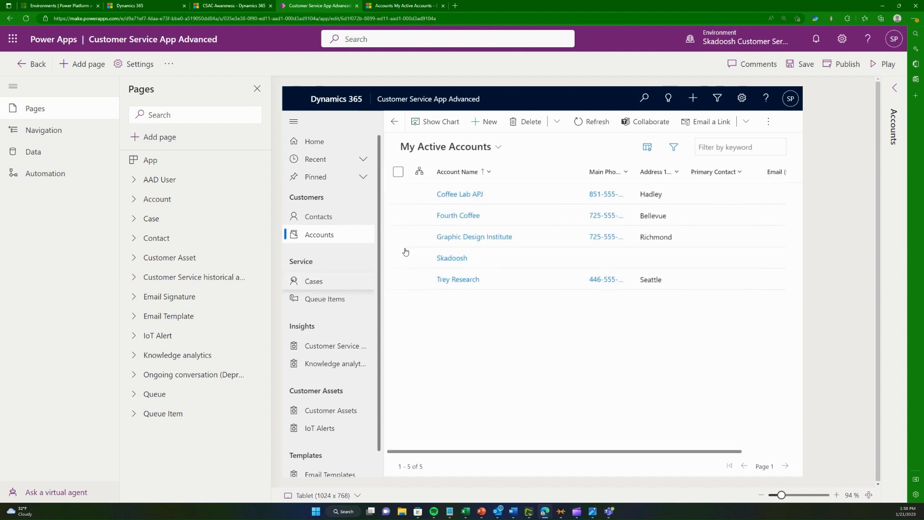
{"action": "left_click", "coordinate": [458, 193]}
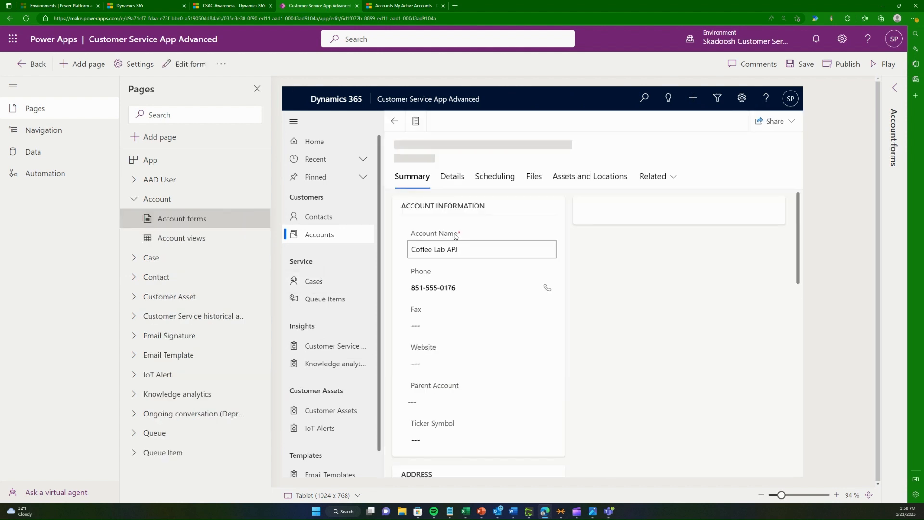
{"action": "scroll", "coordinate": [629, 356], "scroll_direction": "down", "scroll_amount": 10}
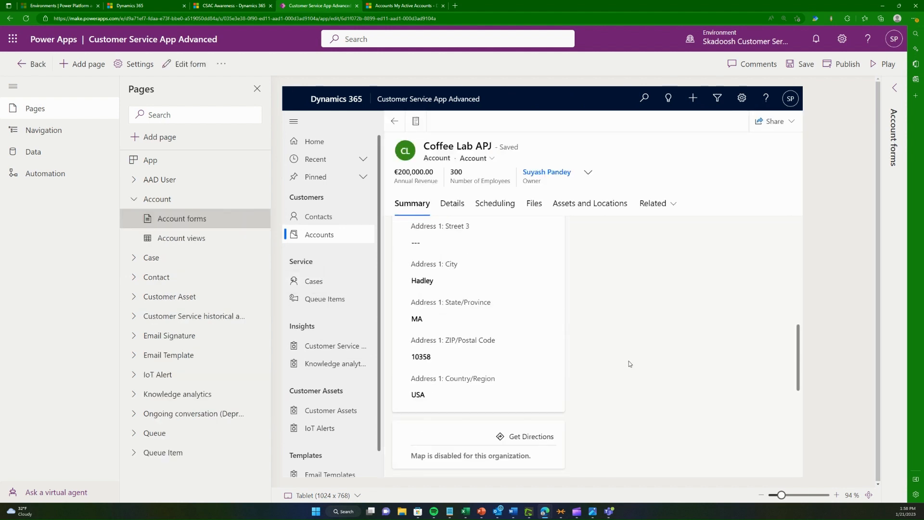
{"action": "scroll", "coordinate": [628, 364], "scroll_direction": "down", "scroll_amount": 5}
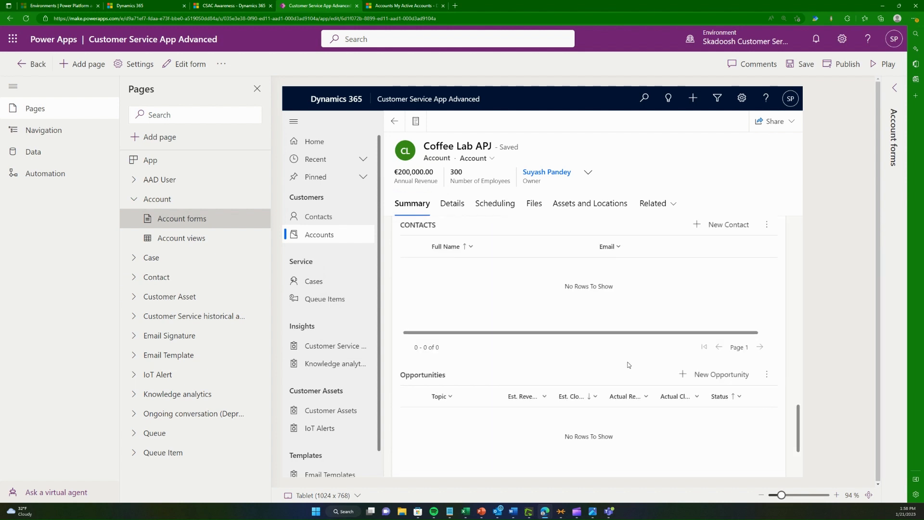
{"action": "scroll", "coordinate": [626, 359], "scroll_direction": "up", "scroll_amount": 15}
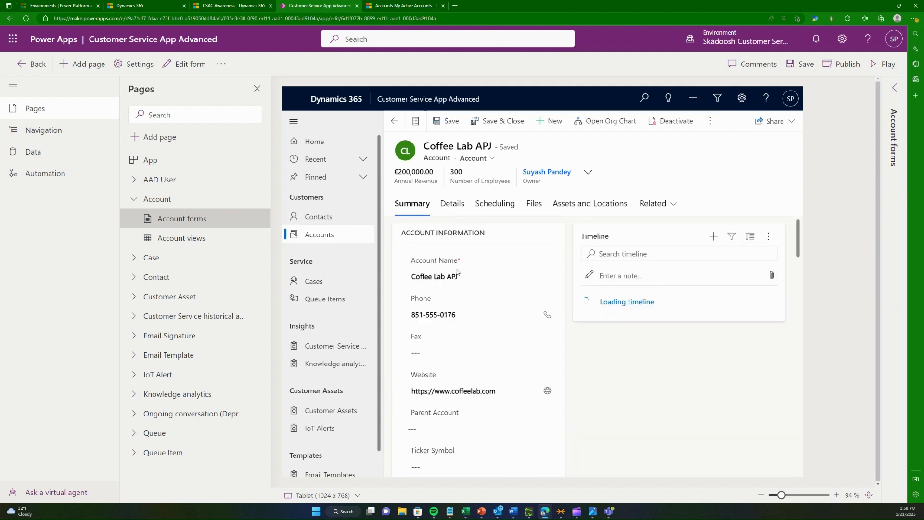
Step: Show the Contacts list in the preview and switch the preview size to Phone (411 x 731)
{"action": "left_click", "coordinate": [309, 216]}
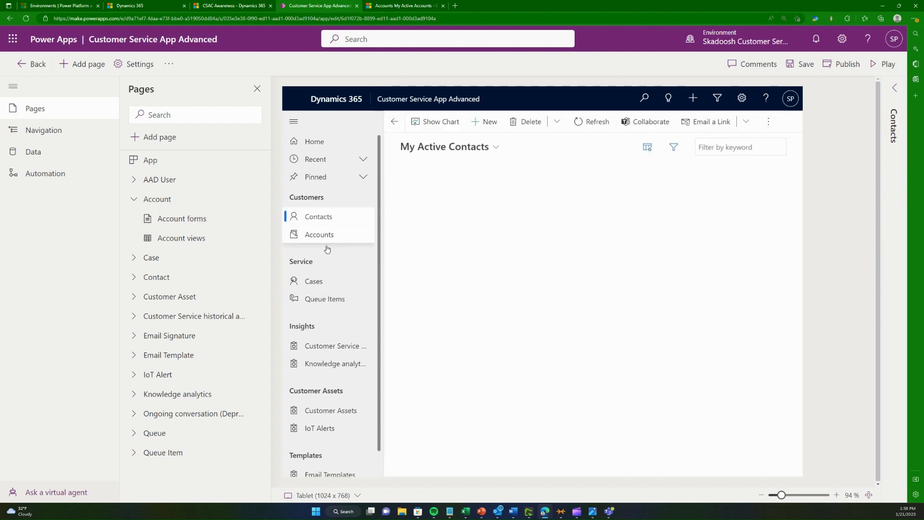
{"action": "left_click", "coordinate": [312, 496]}
{"action": "left_click", "coordinate": [310, 458]}
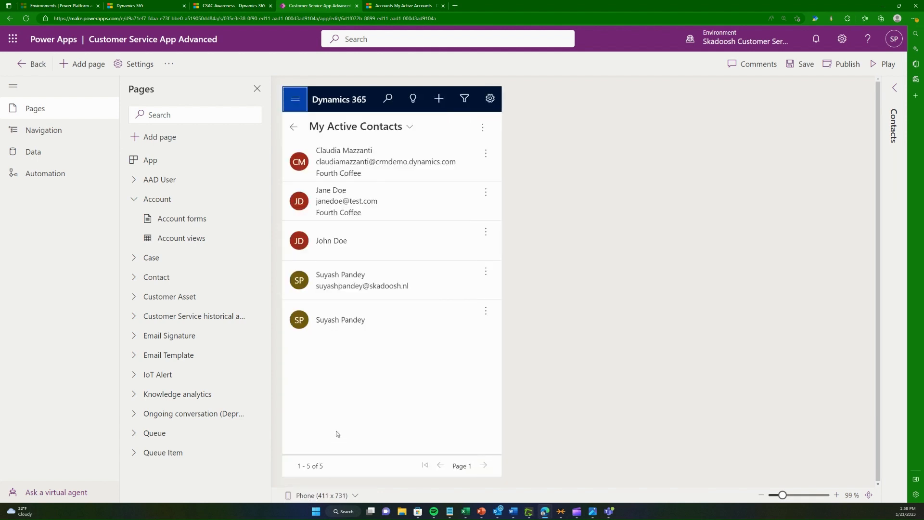
Step: View the Accounts list, the navigation menu and the Contacts list in the phone preview
{"action": "left_click", "coordinate": [294, 127]}
{"action": "left_click", "coordinate": [293, 123]}
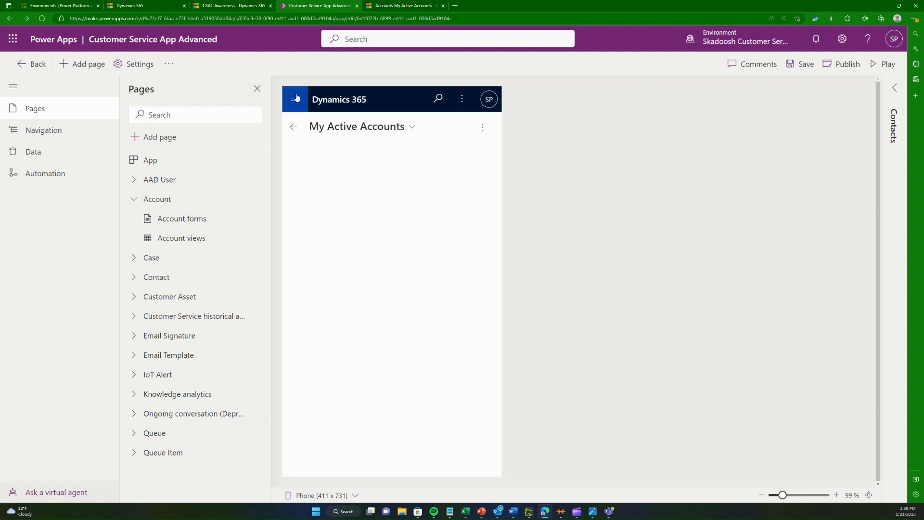
{"action": "left_click", "coordinate": [295, 99]}
{"action": "scroll", "coordinate": [353, 298], "scroll_direction": "down", "scroll_amount": 1}
{"action": "scroll", "coordinate": [356, 318], "scroll_direction": "up", "scroll_amount": 1}
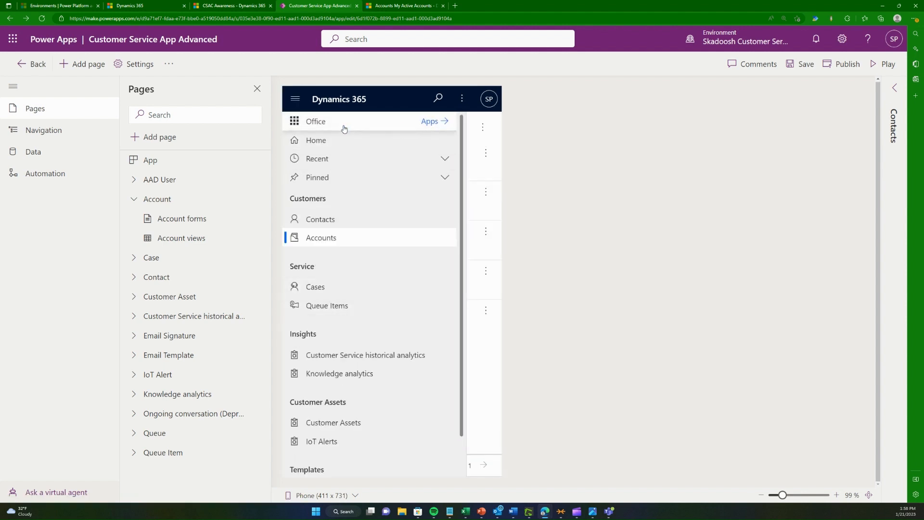
{"action": "left_click", "coordinate": [295, 99]}
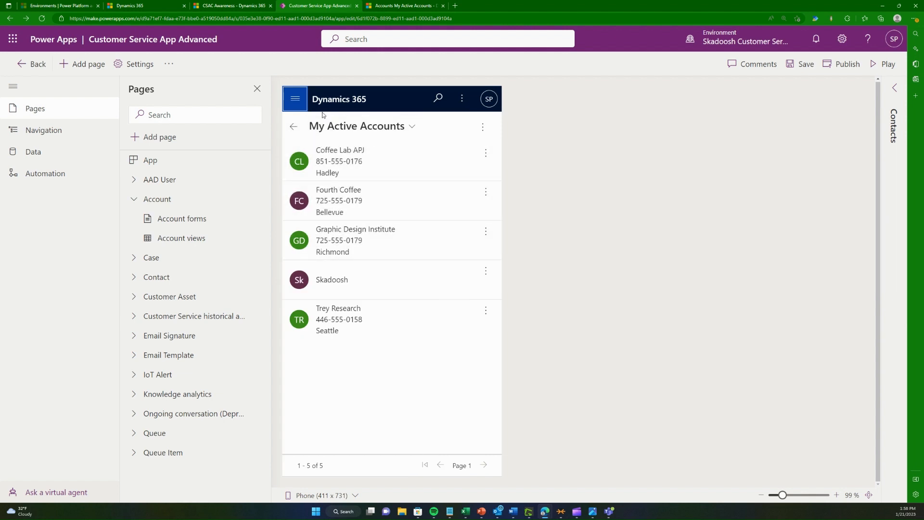
{"action": "left_click", "coordinate": [295, 98]}
{"action": "left_click", "coordinate": [322, 219]}
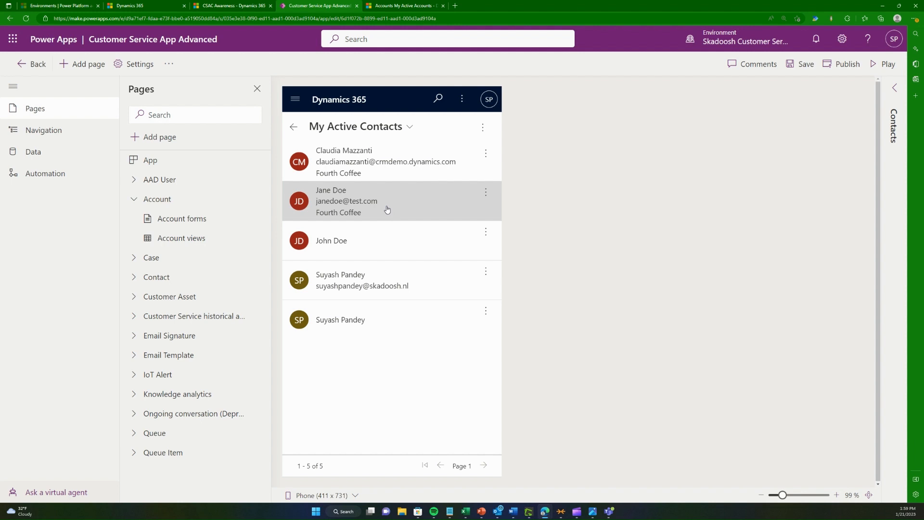
Step: Open the navigation bar's settings and set the preview size to Desktop (1920 x 1080)
{"action": "left_click", "coordinate": [40, 131]}
{"action": "left_click", "coordinate": [124, 173]}
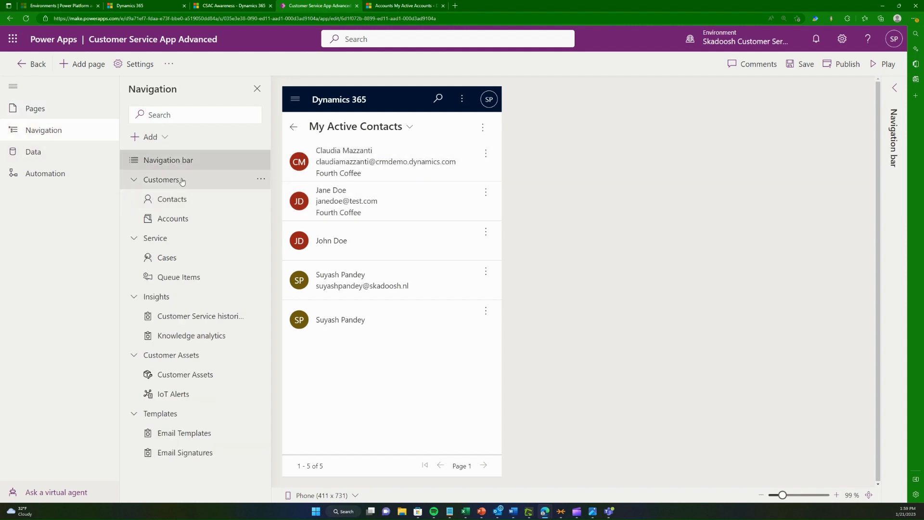
{"action": "left_click", "coordinate": [324, 497]}
{"action": "left_click", "coordinate": [323, 418]}
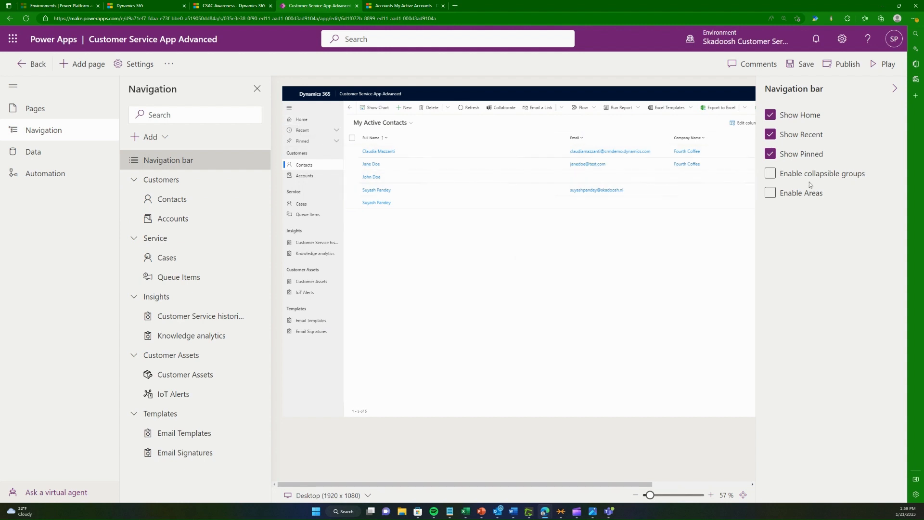
Step: Hide the Home, Recent and Pinned entries from the app's navigation bar
{"action": "left_click", "coordinate": [798, 118]}
{"action": "left_click", "coordinate": [798, 119]}
{"action": "left_click", "coordinate": [713, 495]}
{"action": "left_click", "coordinate": [712, 495]}
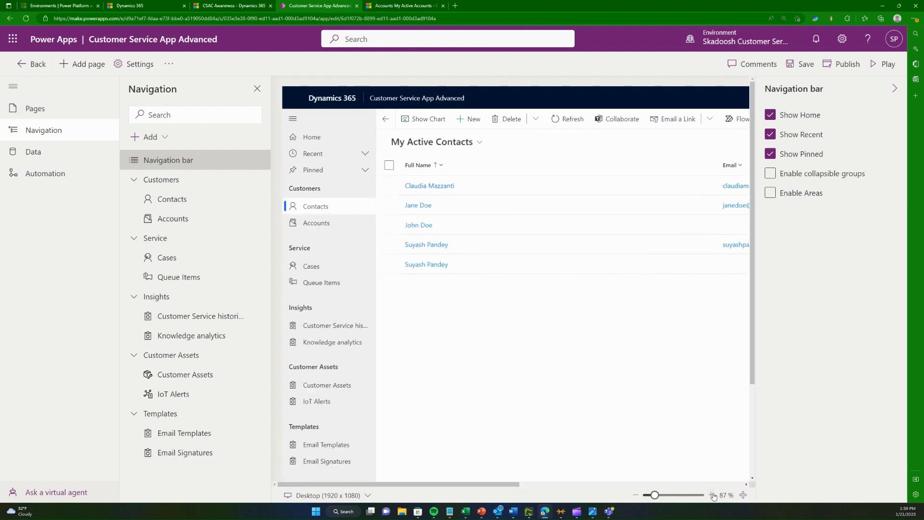
{"action": "left_click", "coordinate": [713, 495]}
{"action": "left_click", "coordinate": [713, 495]}
{"action": "left_click", "coordinate": [713, 496]}
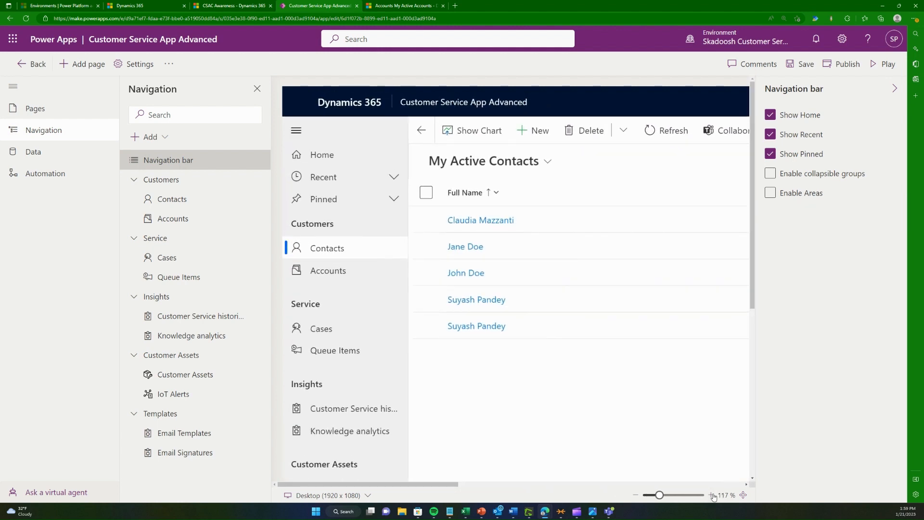
{"action": "left_click", "coordinate": [794, 114]}
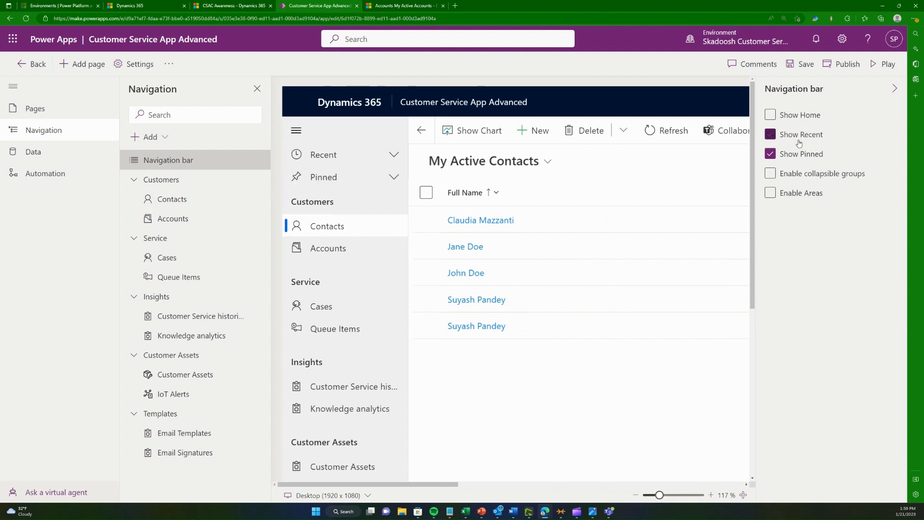
{"action": "left_click", "coordinate": [799, 135]}
{"action": "left_click", "coordinate": [798, 159]}
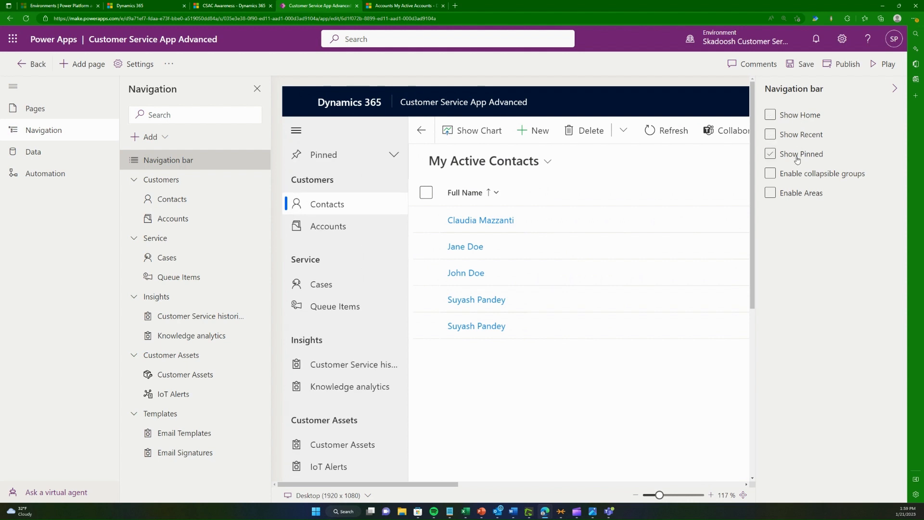
Step: Enable collapsible groups and areas for the app's navigation bar
{"action": "left_click", "coordinate": [799, 179]}
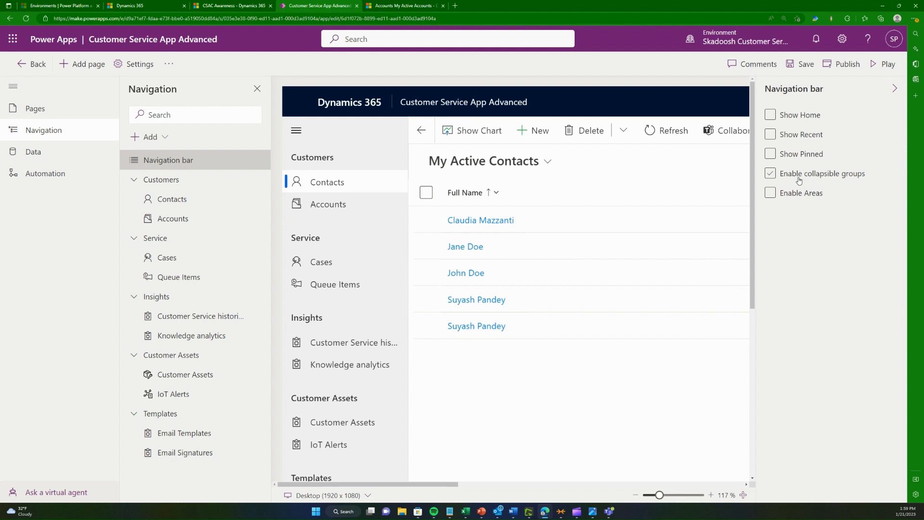
{"action": "left_click", "coordinate": [799, 180]}
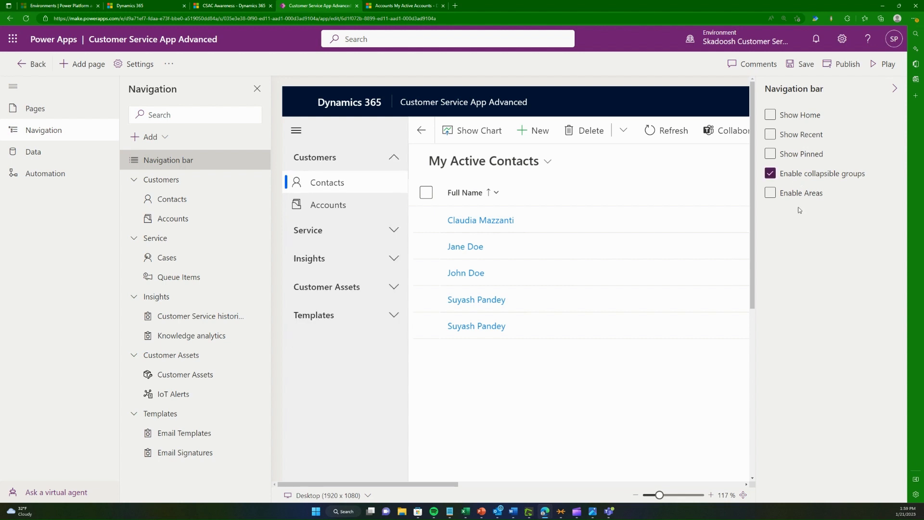
{"action": "left_click", "coordinate": [800, 195]}
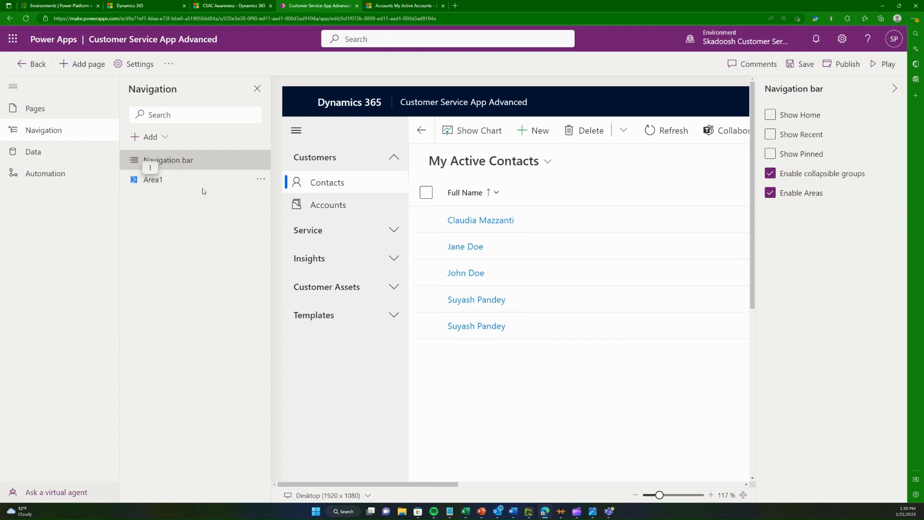
Step: Rename the navigation area Area1 as Service and collapse it in the navigation tree
{"action": "left_click", "coordinate": [142, 187]}
{"action": "left_click", "coordinate": [134, 180]}
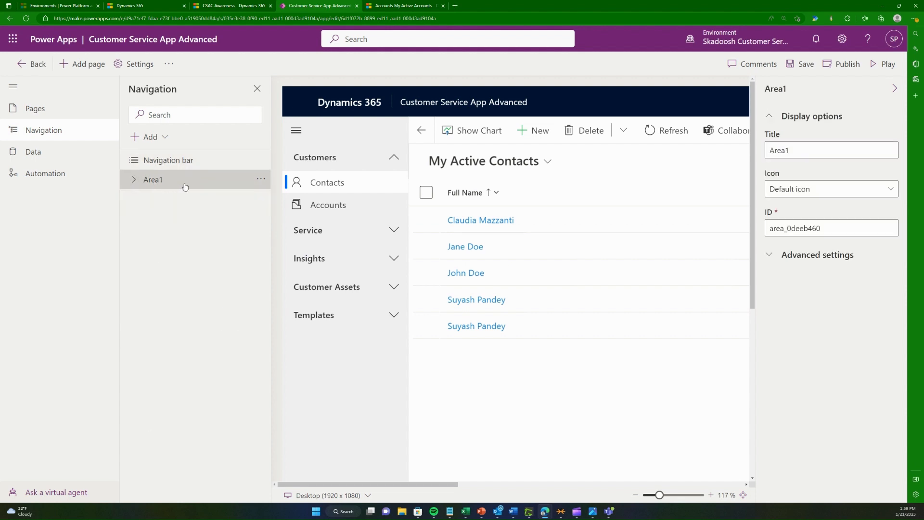
{"action": "double_click", "coordinate": [831, 147]}
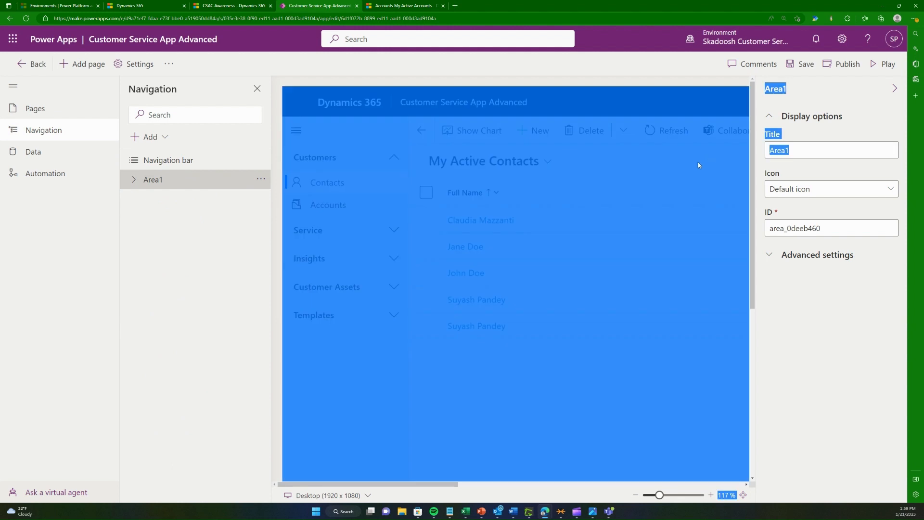
{"action": "type", "text": "Service"}
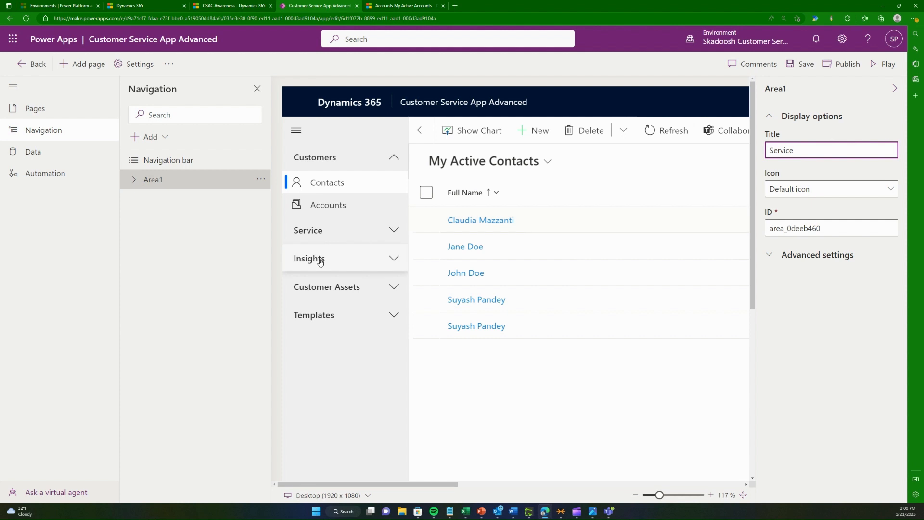
{"action": "left_click", "coordinate": [193, 260]}
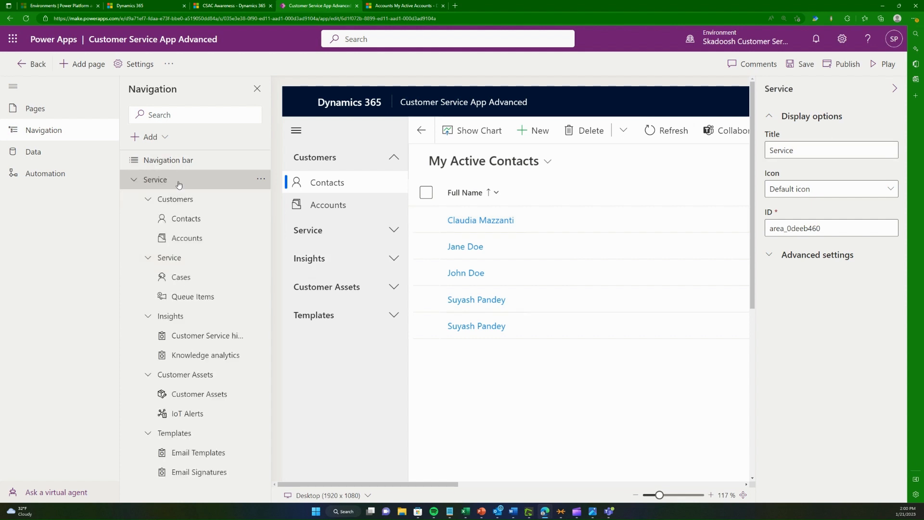
{"action": "left_click", "coordinate": [136, 180]}
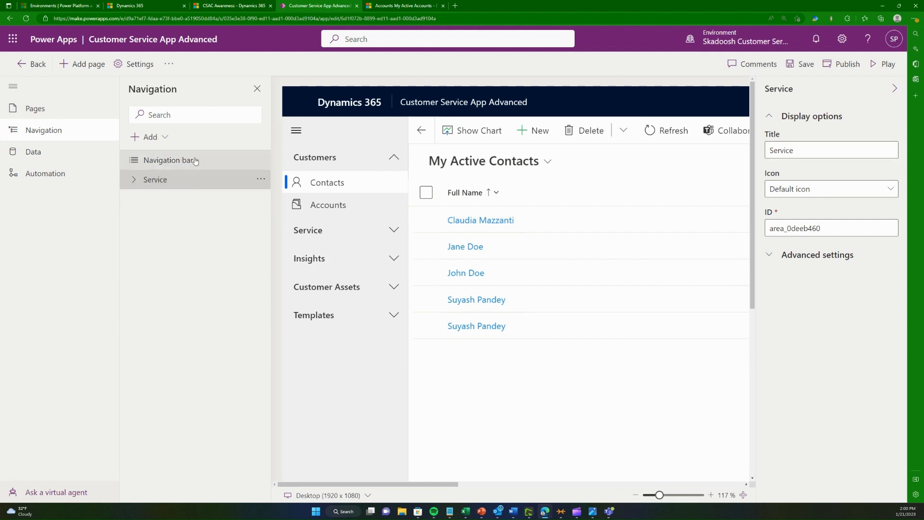
Step: Add a second navigation area titled Service Management and save the app
{"action": "left_click", "coordinate": [154, 137]}
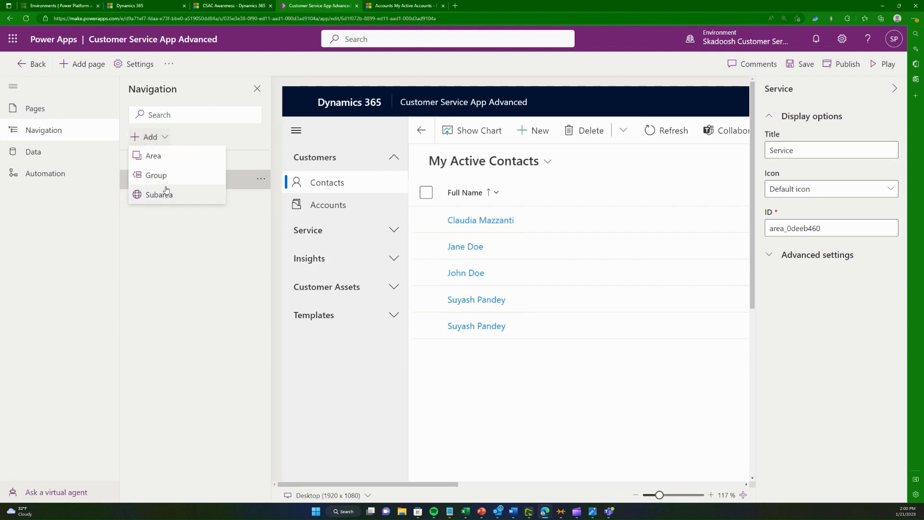
{"action": "left_click", "coordinate": [159, 156]}
{"action": "left_click", "coordinate": [261, 199]}
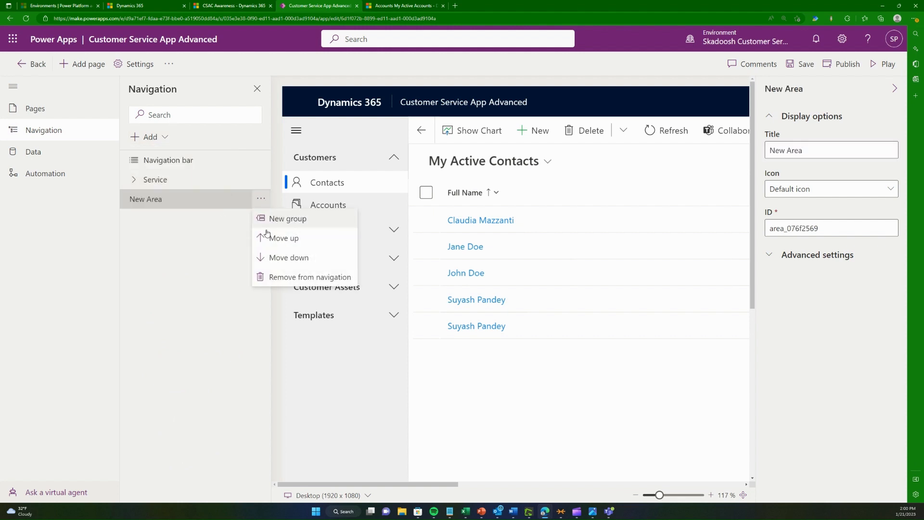
{"action": "triple_click", "coordinate": [804, 150]}
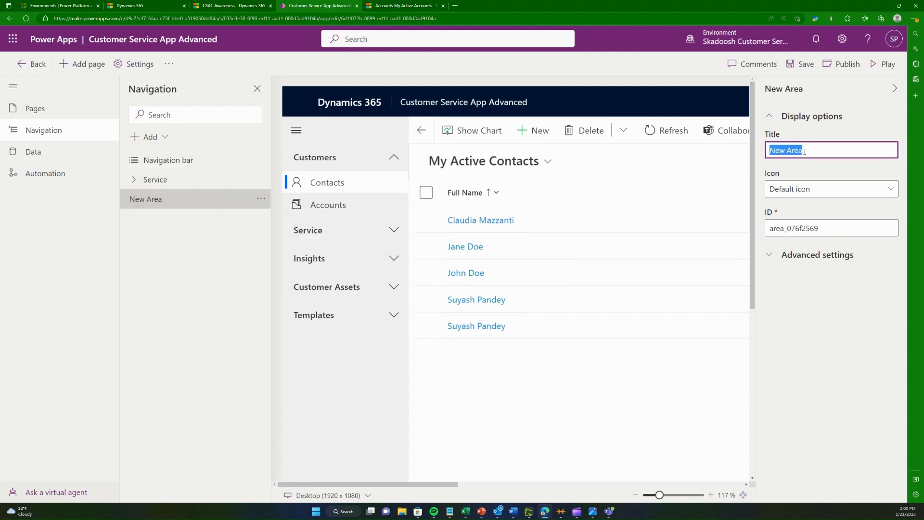
{"action": "type", "text": "Service Management"}
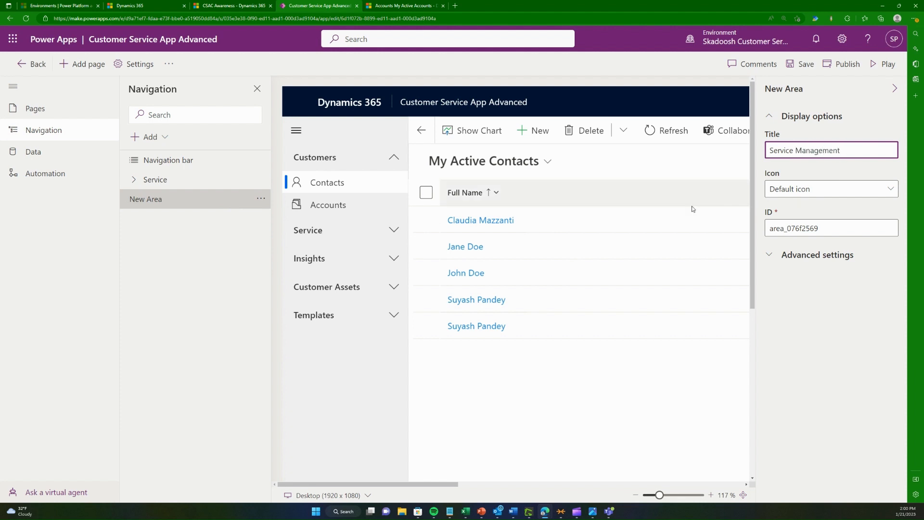
{"action": "key", "text": "Return"}
{"action": "left_click", "coordinate": [811, 63]}
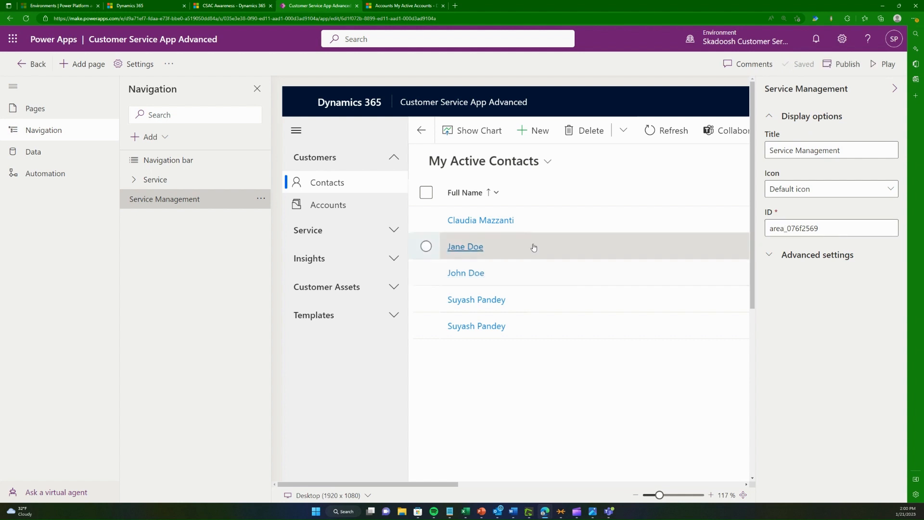
Step: Add a new group to the Service Management area with a table subarea for the Queue table
{"action": "left_click", "coordinate": [152, 136]}
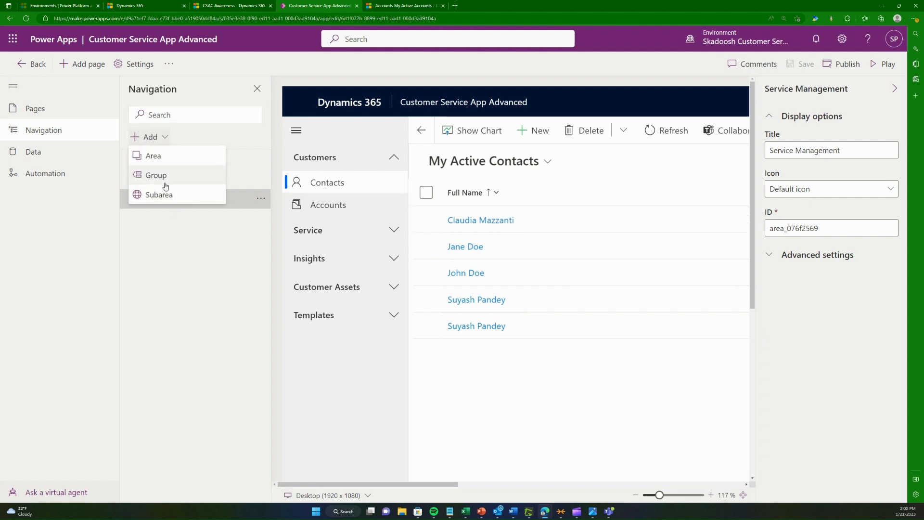
{"action": "left_click", "coordinate": [170, 177]}
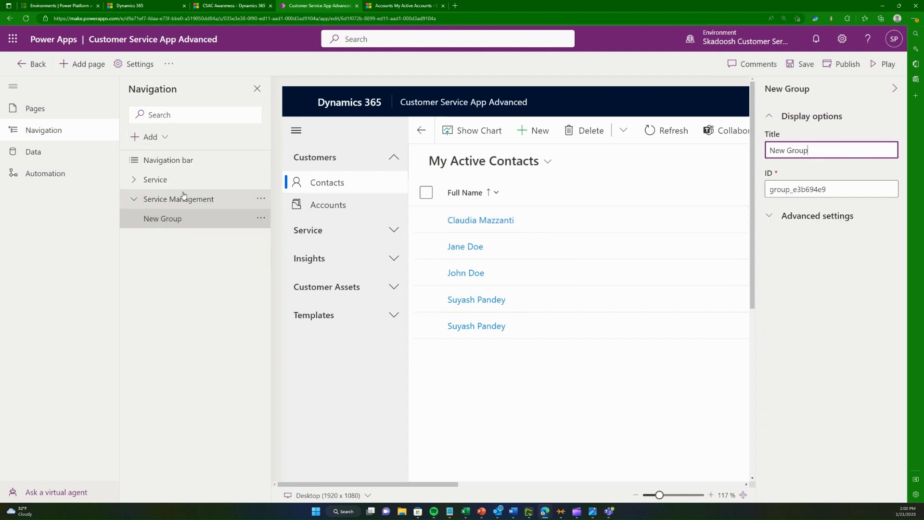
{"action": "left_click", "coordinate": [150, 137]}
{"action": "left_click", "coordinate": [159, 194]}
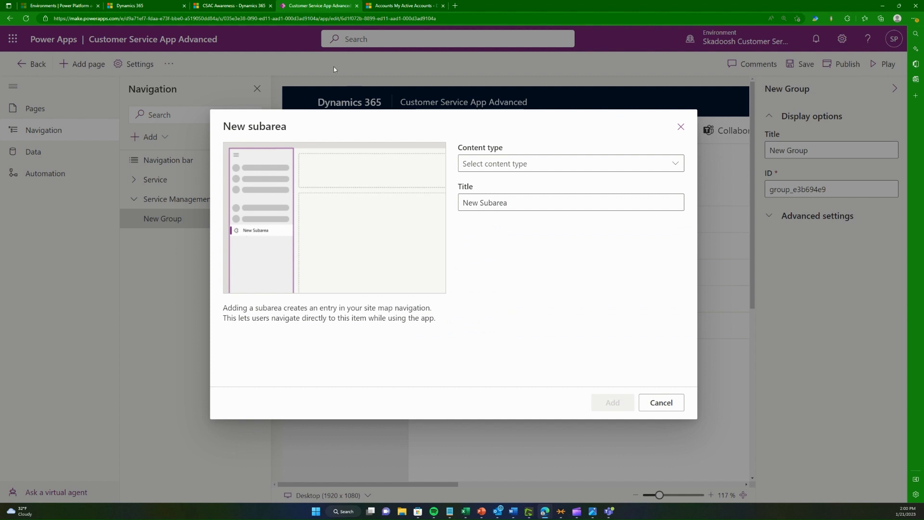
{"action": "left_click", "coordinate": [496, 163]}
{"action": "left_click", "coordinate": [493, 182]}
{"action": "left_click", "coordinate": [493, 210]}
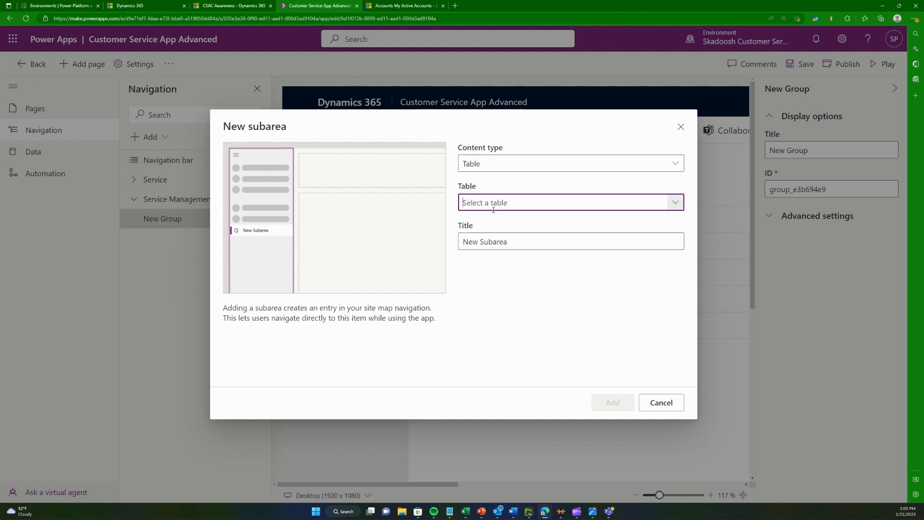
{"action": "type", "text": "Queue"}
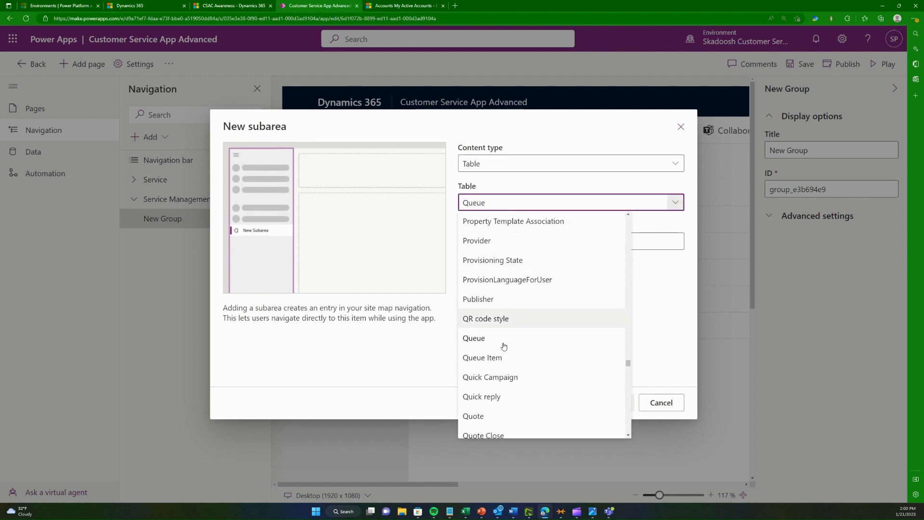
{"action": "left_click", "coordinate": [488, 342]}
{"action": "left_click", "coordinate": [611, 404]}
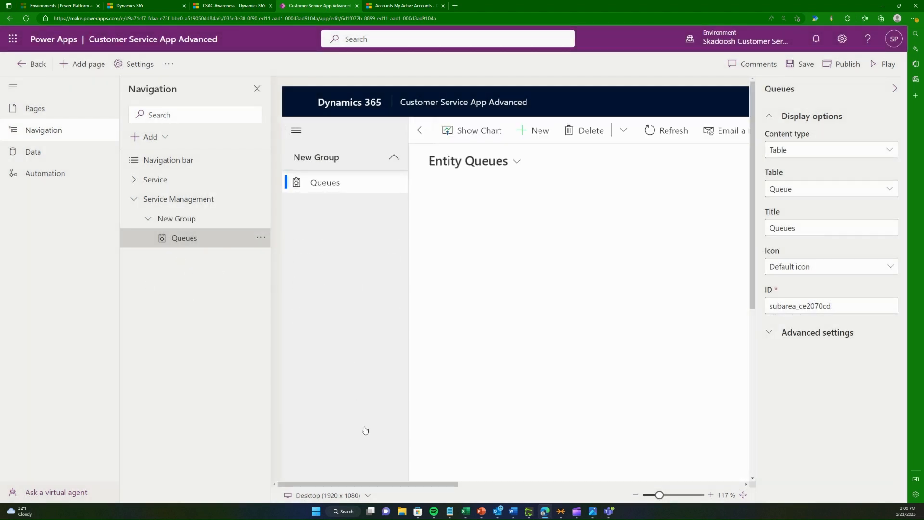
Step: Examine the Queues list in the desktop preview and change the previewed area from Service Management to Service
{"action": "scroll", "coordinate": [392, 408], "scroll_direction": "down", "scroll_amount": 5}
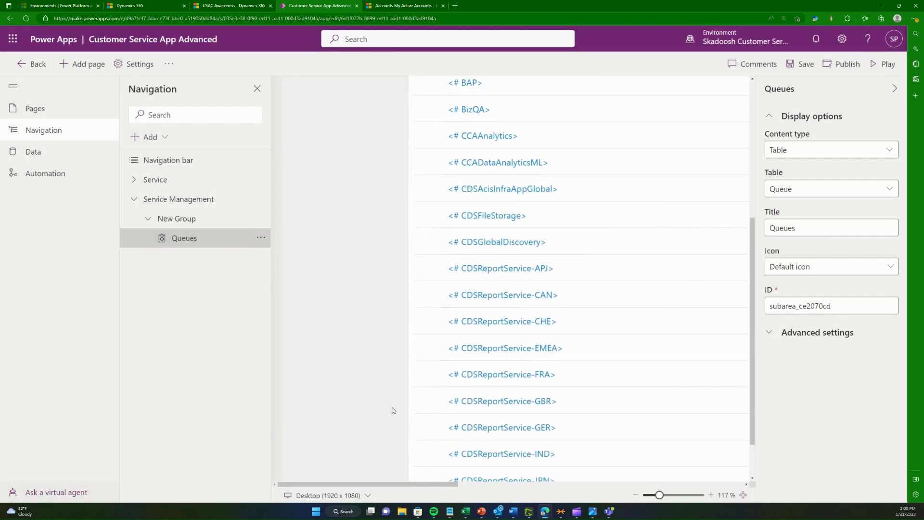
{"action": "left_click", "coordinate": [636, 494]}
{"action": "left_click", "coordinate": [637, 495]}
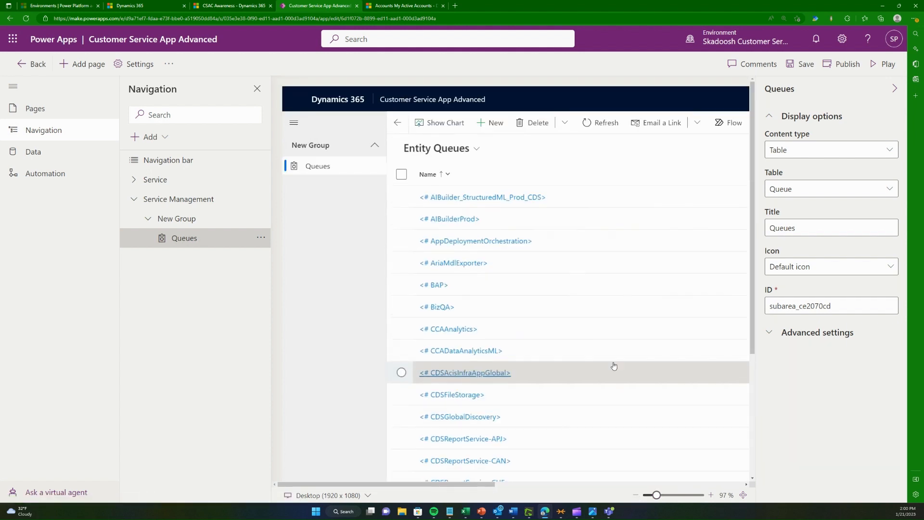
{"action": "scroll", "coordinate": [368, 367], "scroll_direction": "down", "scroll_amount": 3}
{"action": "left_click", "coordinate": [308, 458]}
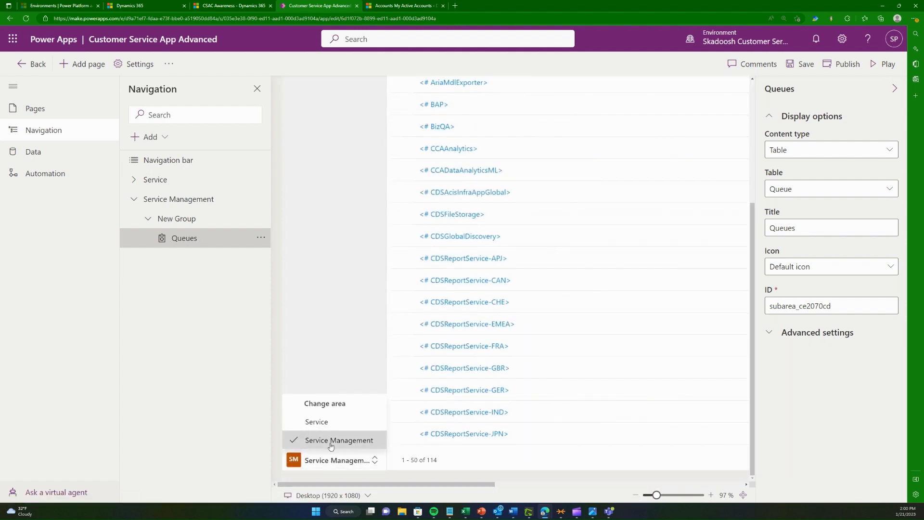
{"action": "left_click", "coordinate": [315, 421]}
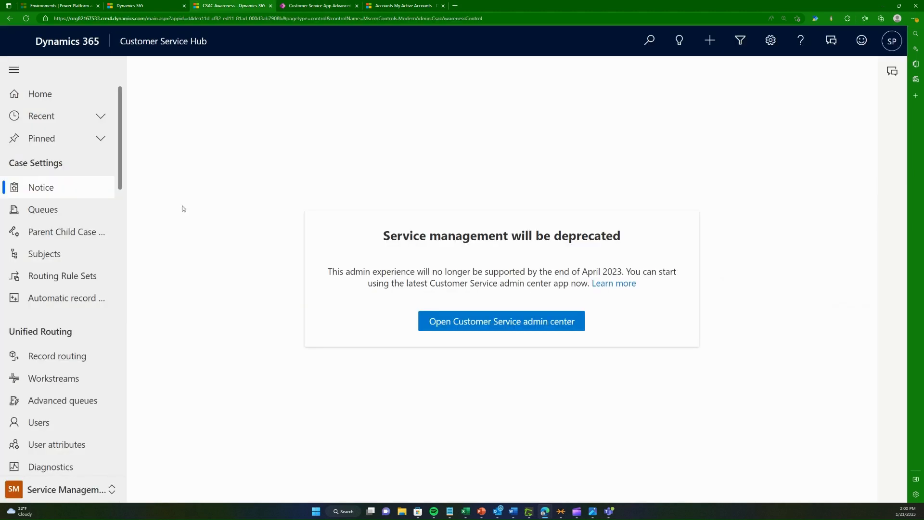
Step: Change the Customer Service Hub to its Service area for comparison and return to the app designer
{"action": "left_click", "coordinate": [68, 489]}
{"action": "left_click", "coordinate": [43, 399]}
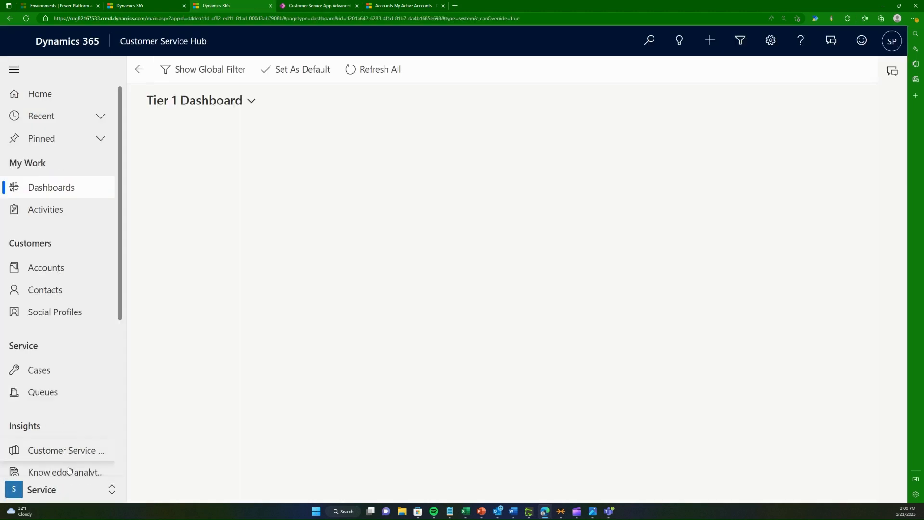
{"action": "left_click", "coordinate": [317, 5]}
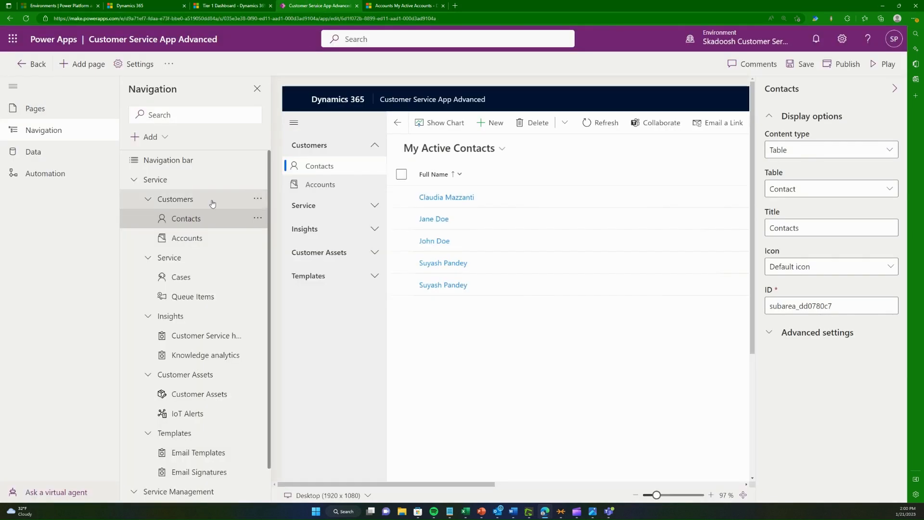
Step: Enable Show Home, Show Recent and Show Pinned for the app's navigation bar
{"action": "left_click", "coordinate": [154, 167]}
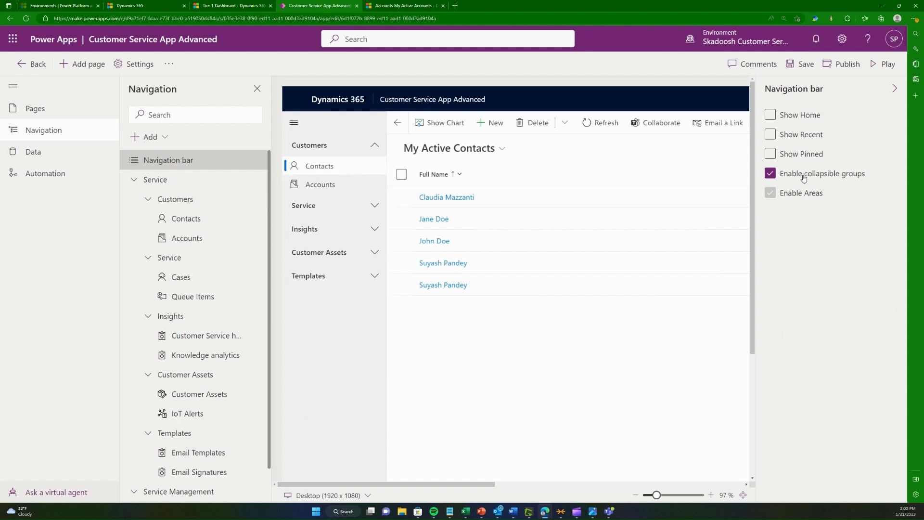
{"action": "left_click", "coordinate": [805, 154]}
{"action": "left_click", "coordinate": [801, 135]}
{"action": "left_click", "coordinate": [800, 115]}
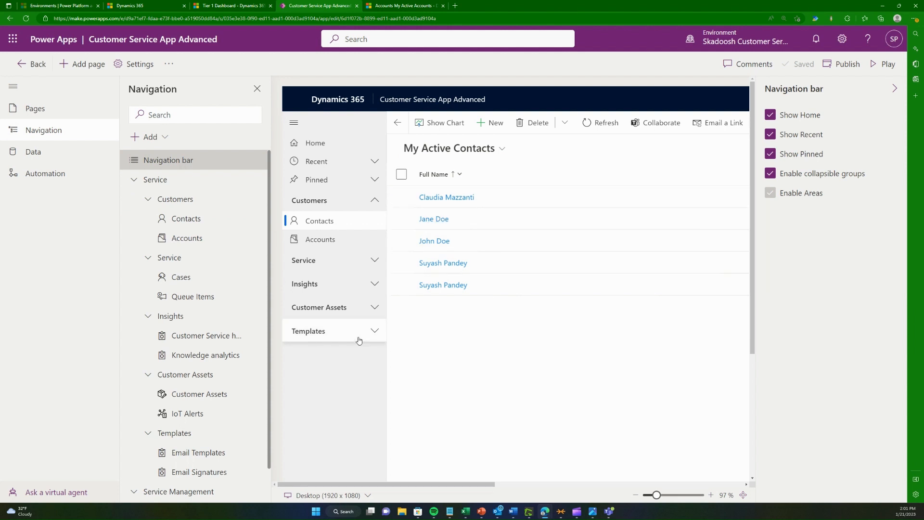
Step: Disable collapsible groups for the navigation bar and check the group layout in the desktop preview
{"action": "left_click", "coordinate": [797, 178]}
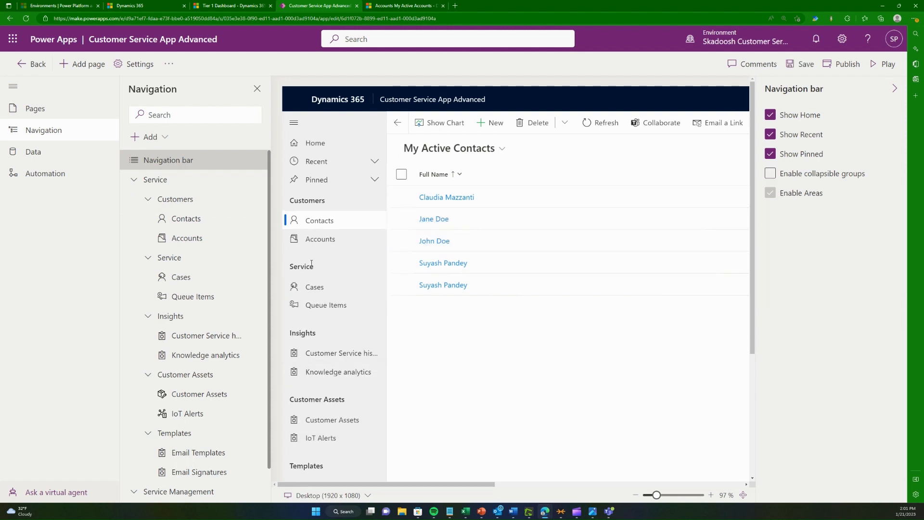
{"action": "scroll", "coordinate": [311, 336], "scroll_direction": "down", "scroll_amount": 4}
{"action": "scroll", "coordinate": [311, 336], "scroll_direction": "up", "scroll_amount": 4}
{"action": "scroll", "coordinate": [319, 334], "scroll_direction": "down", "scroll_amount": 4}
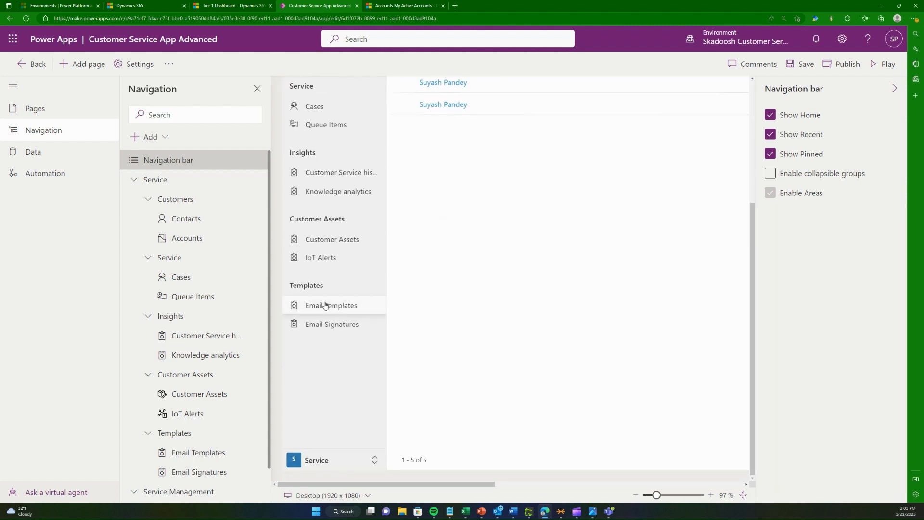
{"action": "scroll", "coordinate": [332, 310], "scroll_direction": "up", "scroll_amount": 4}
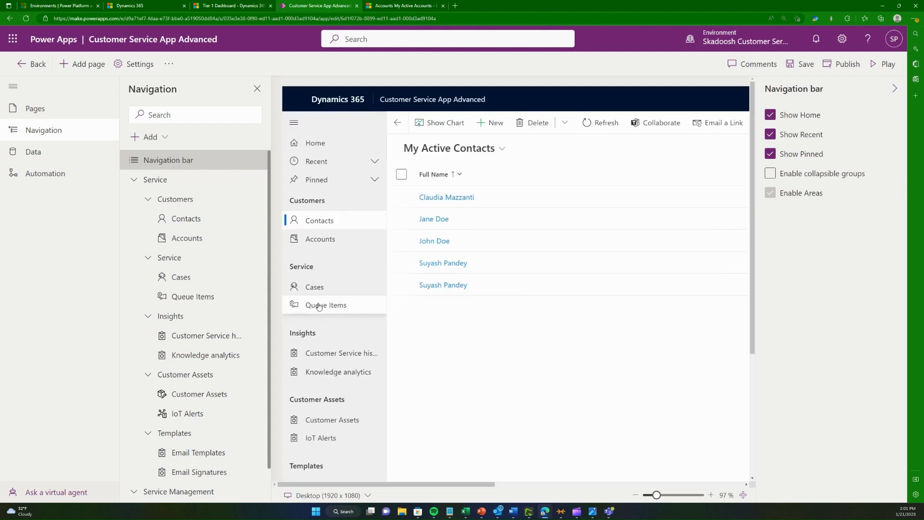
Step: Select New Group under Service Management for editing, and change the Customer Service Hub to its Service Management area for comparison
{"action": "left_click", "coordinate": [135, 179]}
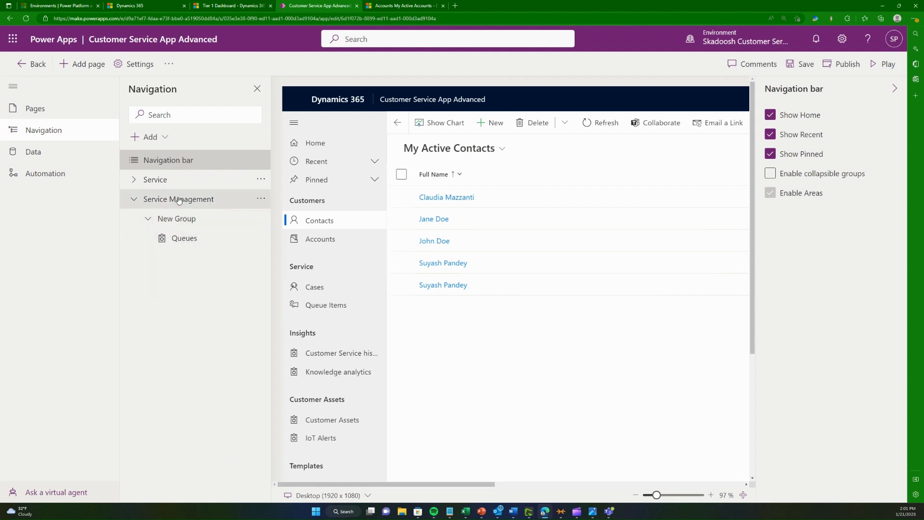
{"action": "left_click", "coordinate": [181, 219]}
{"action": "left_click", "coordinate": [231, 5]}
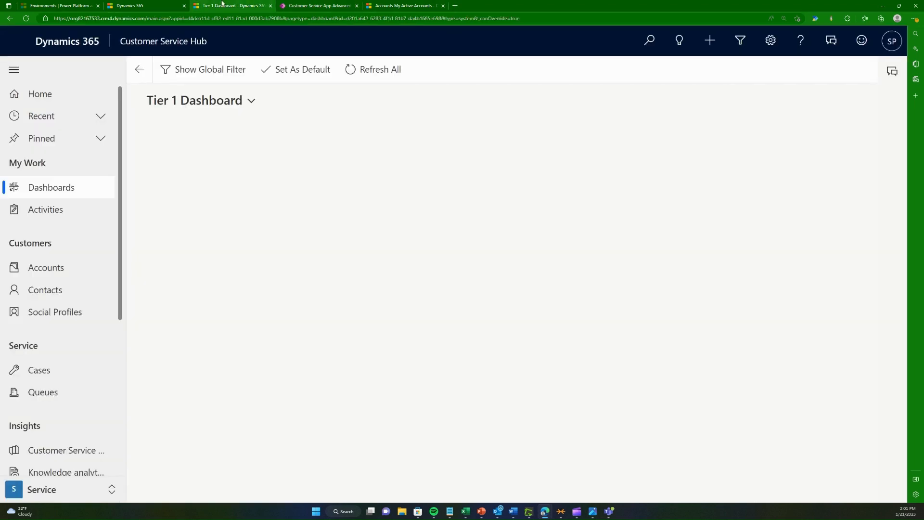
{"action": "left_click", "coordinate": [29, 486]}
{"action": "left_click", "coordinate": [53, 421]}
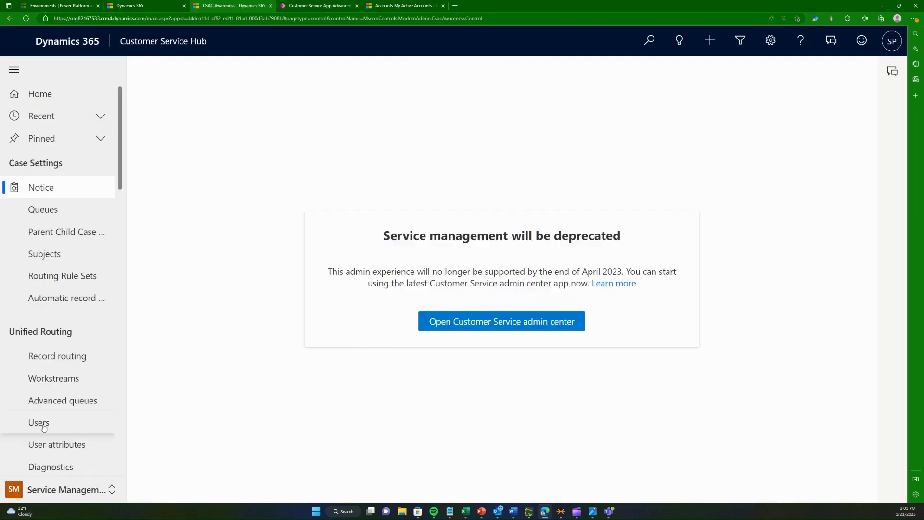
Step: Return to the app designer, set the selected group's title to Case Settings and save the app
{"action": "left_click", "coordinate": [317, 5]}
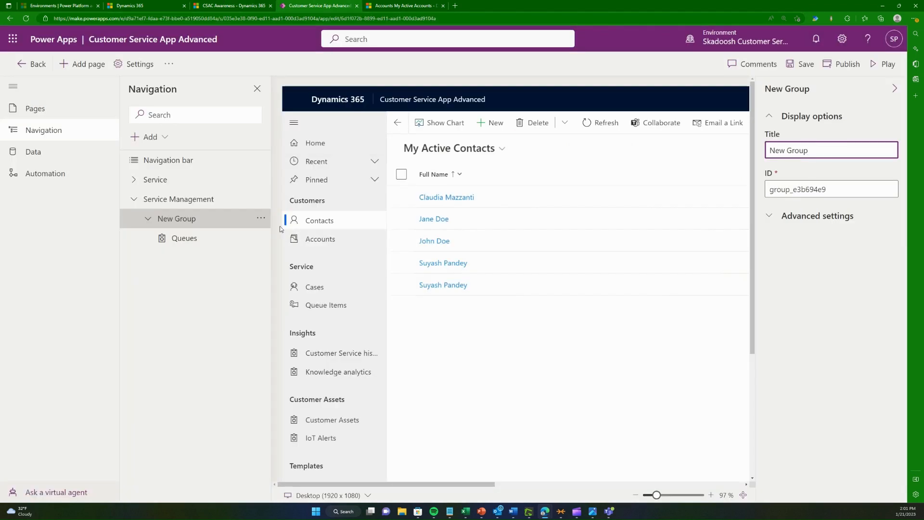
{"action": "key", "text": "ctrl+a"}
{"action": "type", "text": "C"}
{"action": "left_click", "coordinate": [801, 64]}
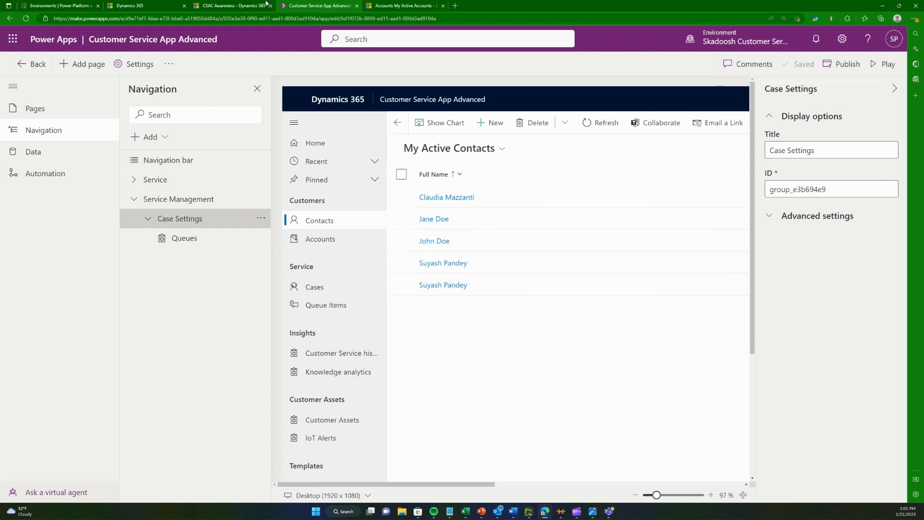
Step: Look through all groups in the Customer Service Hub's Service Management area and return to the app designer
{"action": "left_click", "coordinate": [227, 6]}
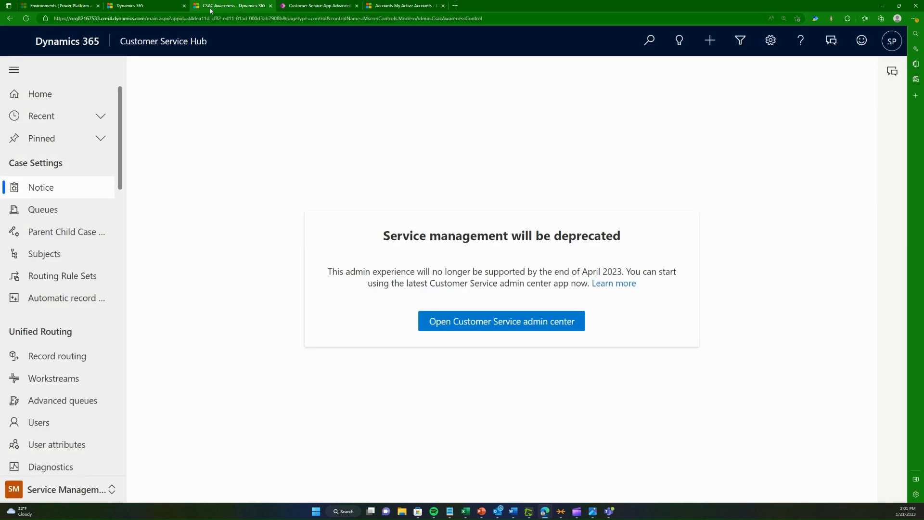
{"action": "left_click", "coordinate": [315, 6]}
{"action": "left_click", "coordinate": [253, 5]}
{"action": "scroll", "coordinate": [108, 289], "scroll_direction": "down", "scroll_amount": 5}
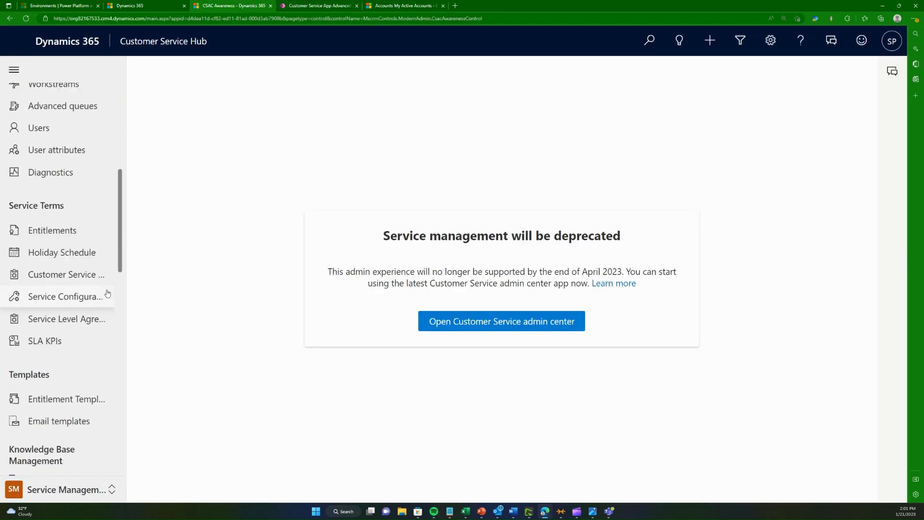
{"action": "scroll", "coordinate": [106, 299], "scroll_direction": "down", "scroll_amount": 5}
{"action": "scroll", "coordinate": [106, 300], "scroll_direction": "down", "scroll_amount": 8}
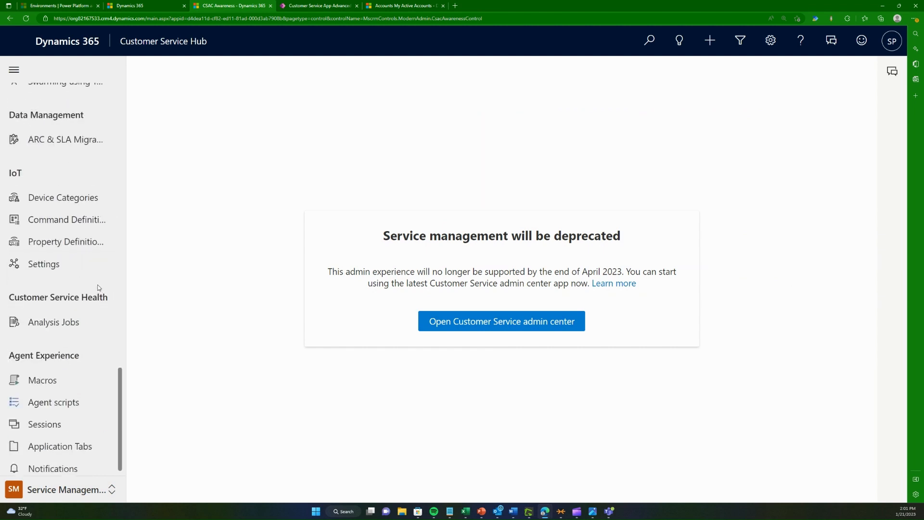
{"action": "left_click", "coordinate": [360, 3]}
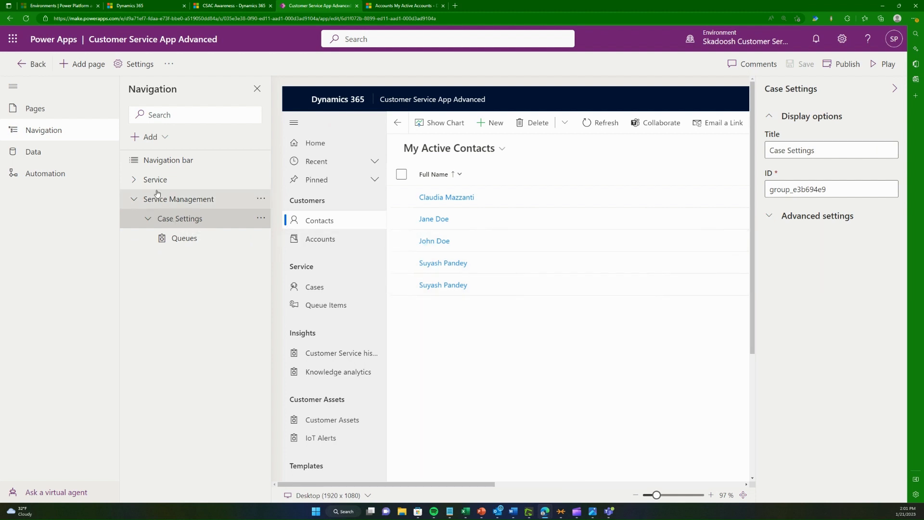
Step: Review the app's navigation bar options and the list of preview device sizes
{"action": "left_click", "coordinate": [147, 162]}
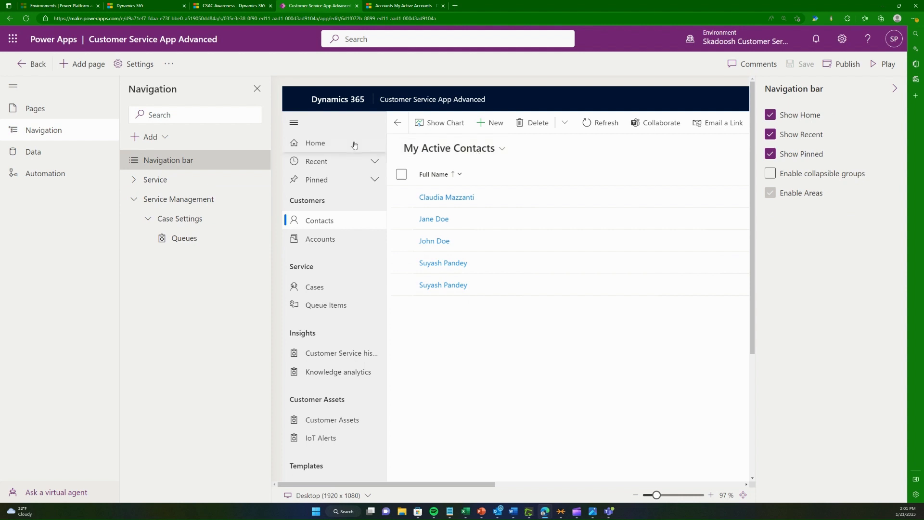
{"action": "left_click", "coordinate": [329, 495]}
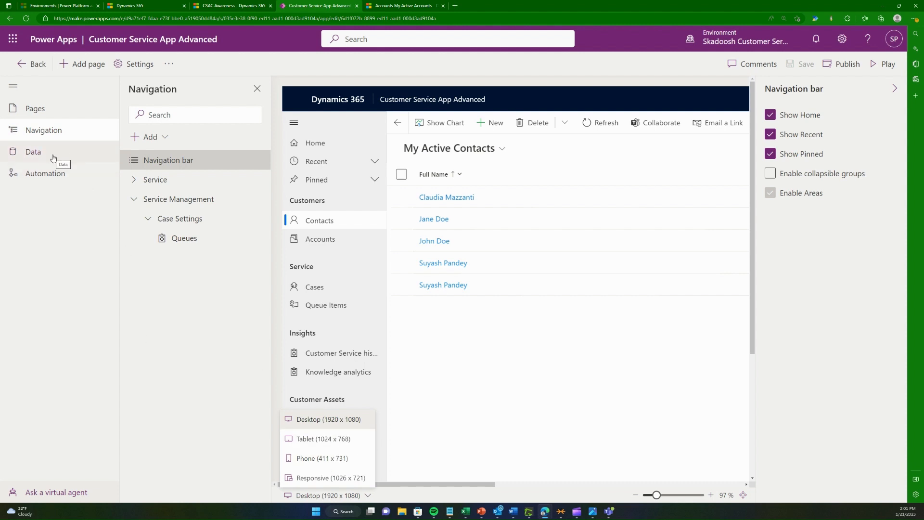
Step: Open the app's general settings and set the app icon to use a web resource
{"action": "left_click", "coordinate": [134, 64]}
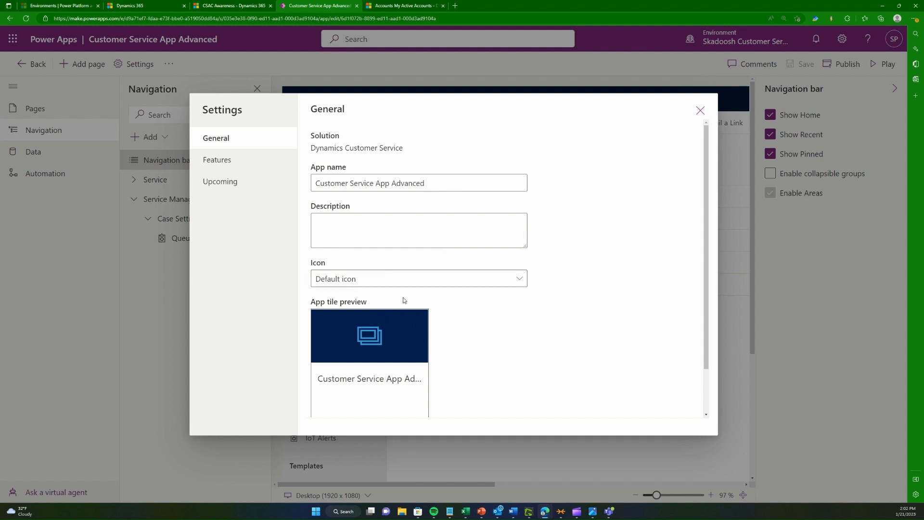
{"action": "scroll", "coordinate": [421, 298], "scroll_direction": "down", "scroll_amount": 2}
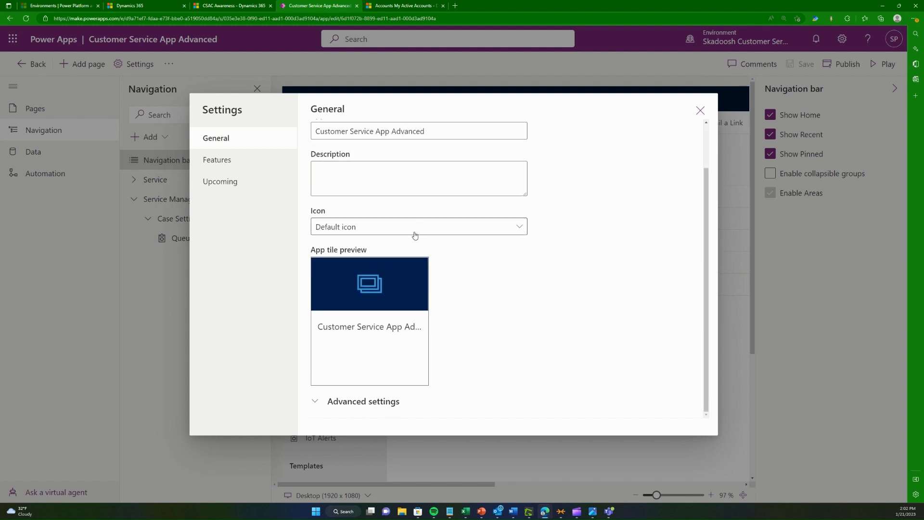
{"action": "left_click", "coordinate": [415, 234]}
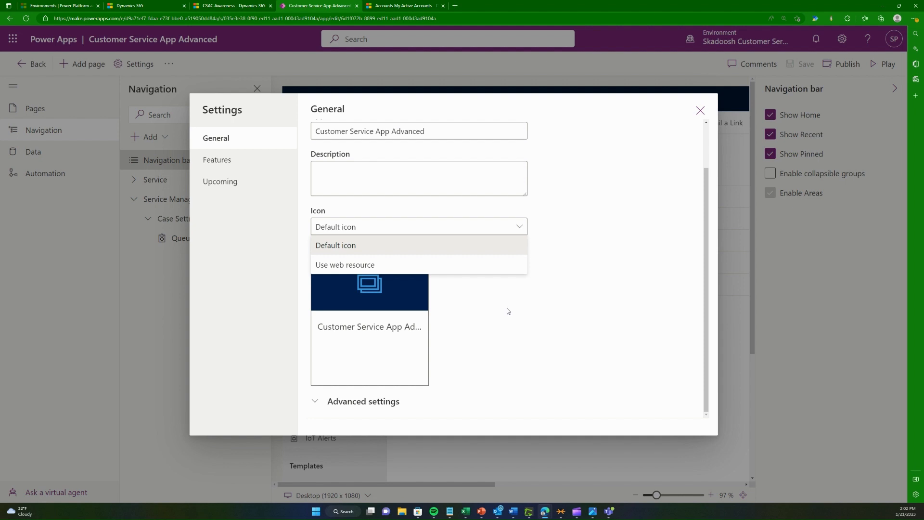
{"action": "left_click", "coordinate": [450, 263]}
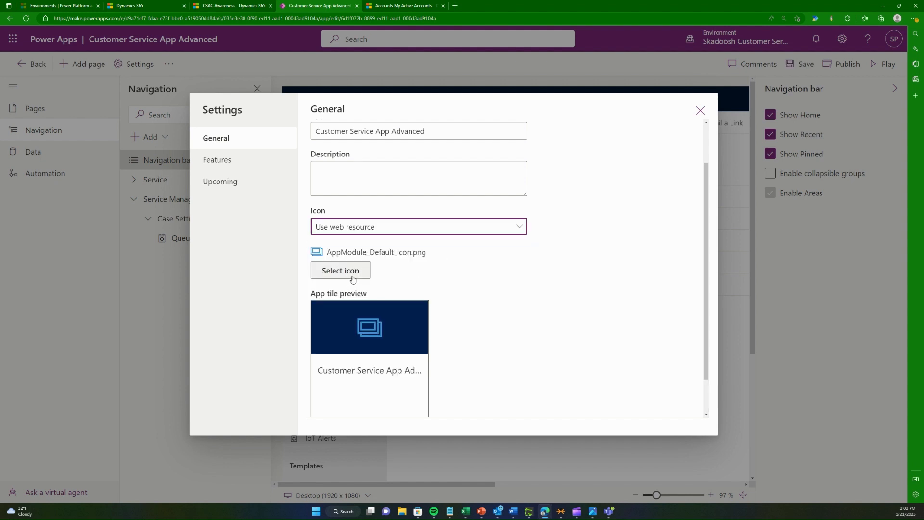
{"action": "double_click", "coordinate": [352, 255]}
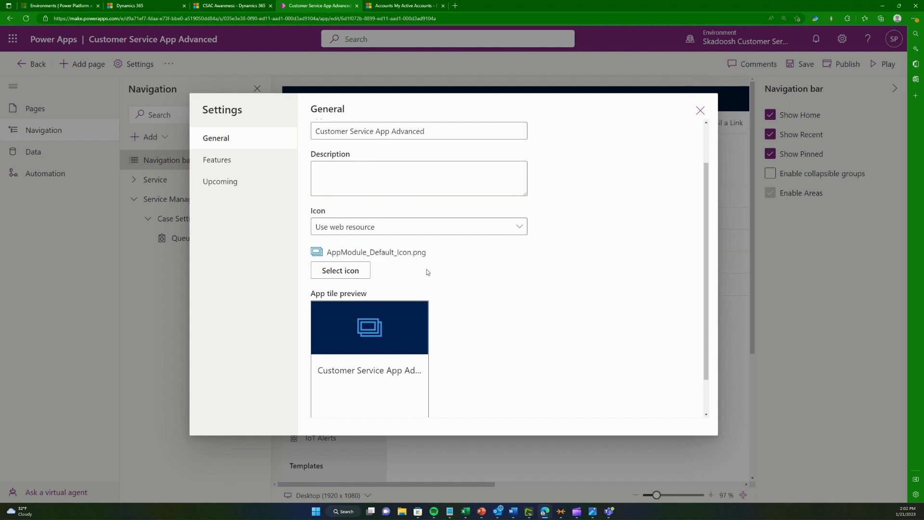
Step: Browse the web resource images offered for the app icon and close the list without choosing one
{"action": "left_click", "coordinate": [340, 270]}
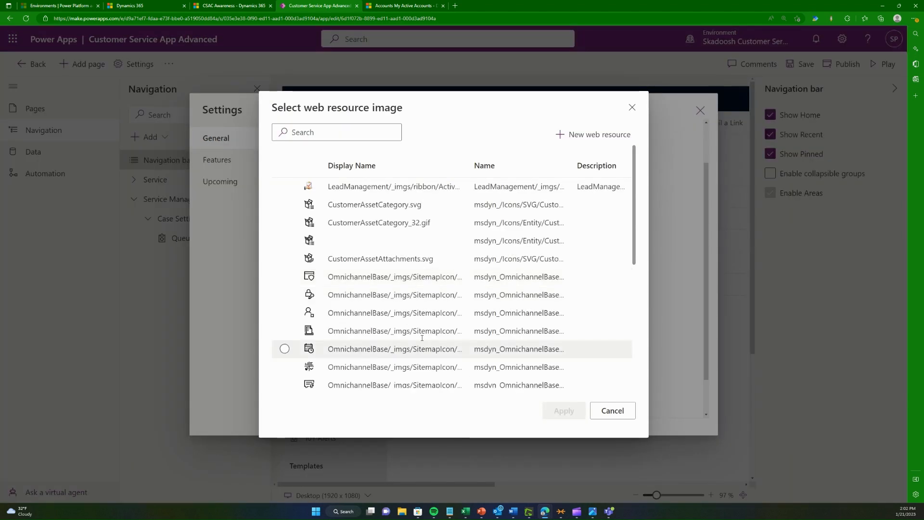
{"action": "scroll", "coordinate": [411, 328], "scroll_direction": "down", "scroll_amount": 3}
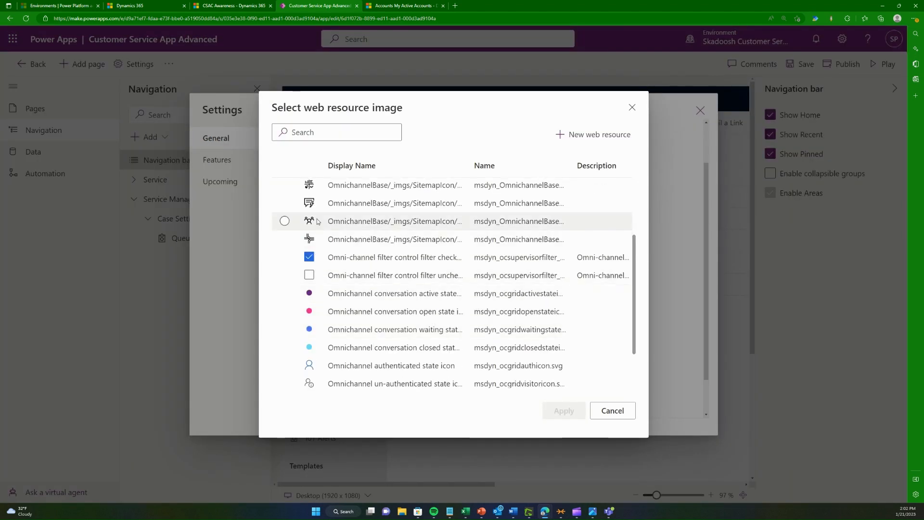
{"action": "scroll", "coordinate": [407, 366], "scroll_direction": "down", "scroll_amount": 3}
{"action": "scroll", "coordinate": [407, 352], "scroll_direction": "down", "scroll_amount": 10}
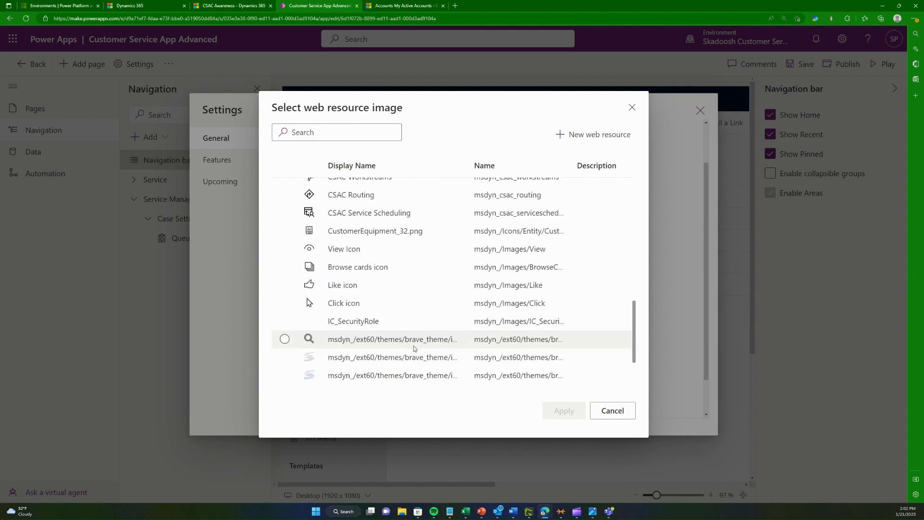
{"action": "left_click", "coordinate": [608, 416]}
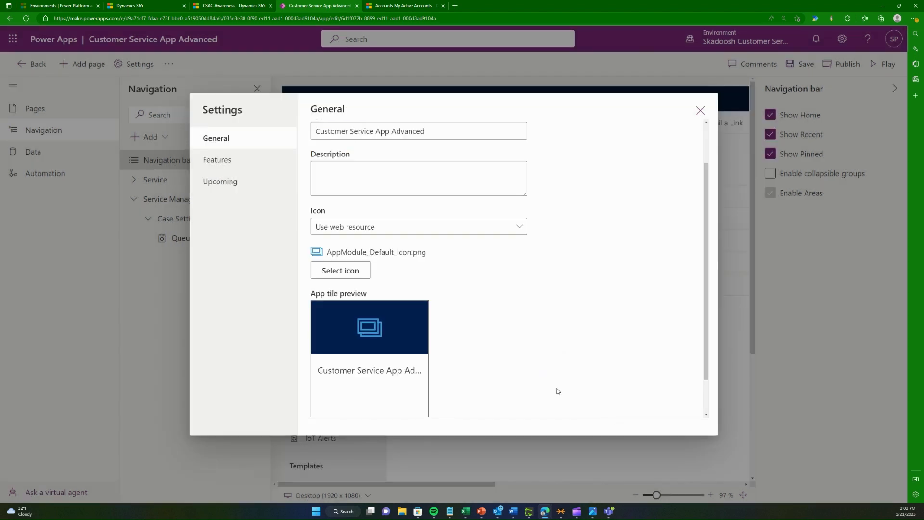
Step: Review the Primary Mobile Player options in the app's advanced settings, picking Power Apps mobile
{"action": "scroll", "coordinate": [497, 342], "scroll_direction": "down", "scroll_amount": 5}
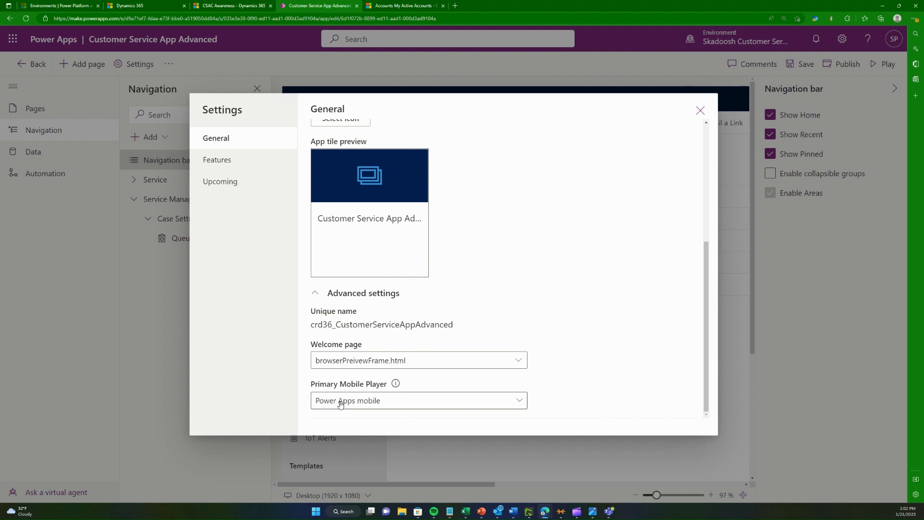
{"action": "left_click", "coordinate": [341, 404]}
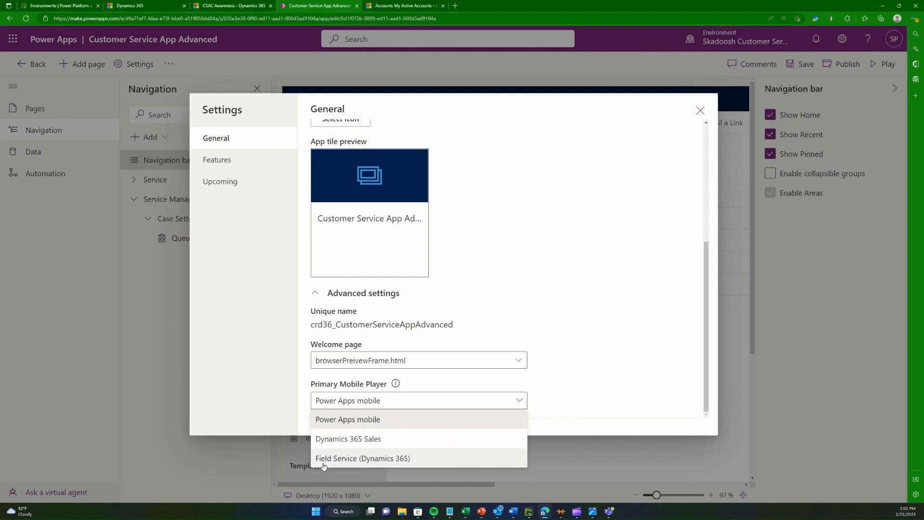
{"action": "left_click", "coordinate": [357, 421]}
{"action": "left_click", "coordinate": [356, 403]}
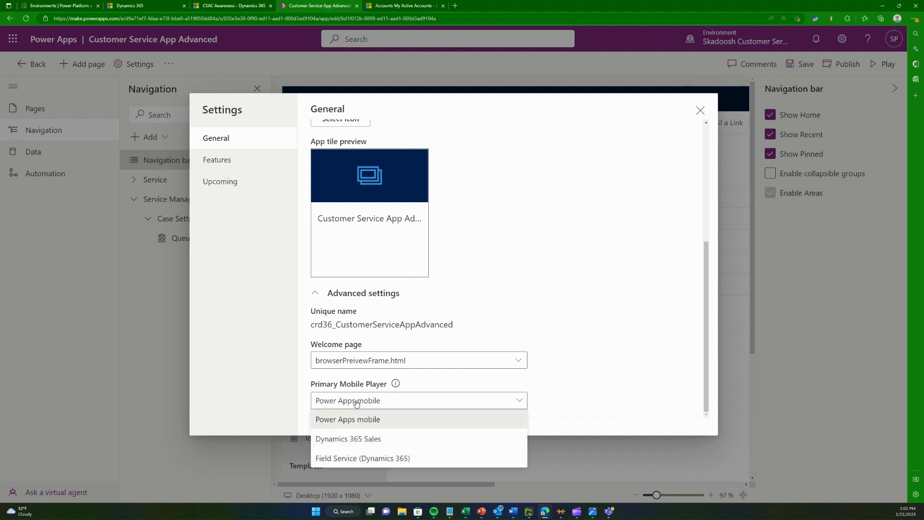
{"action": "left_click", "coordinate": [232, 344]}
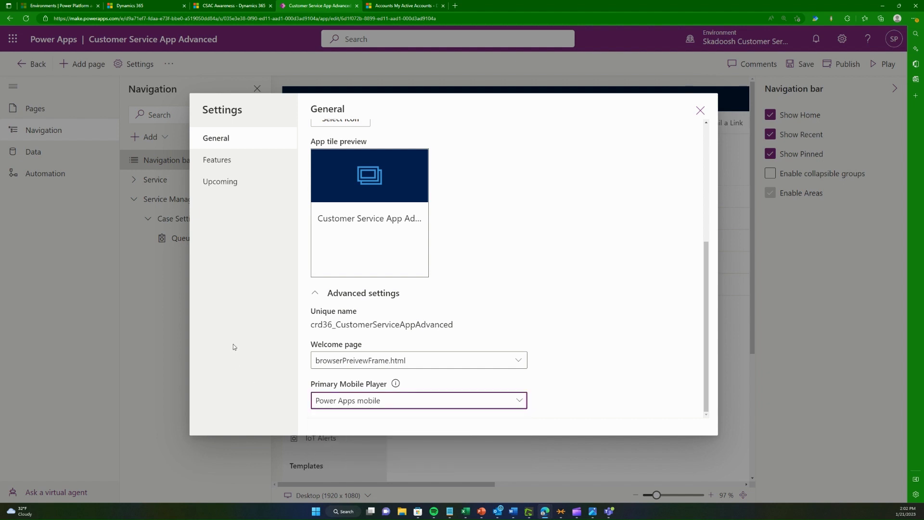
Step: Examine the app's feature settings, including Power BI quick reports, the new email template editor and in-app notifications
{"action": "left_click", "coordinate": [248, 167]}
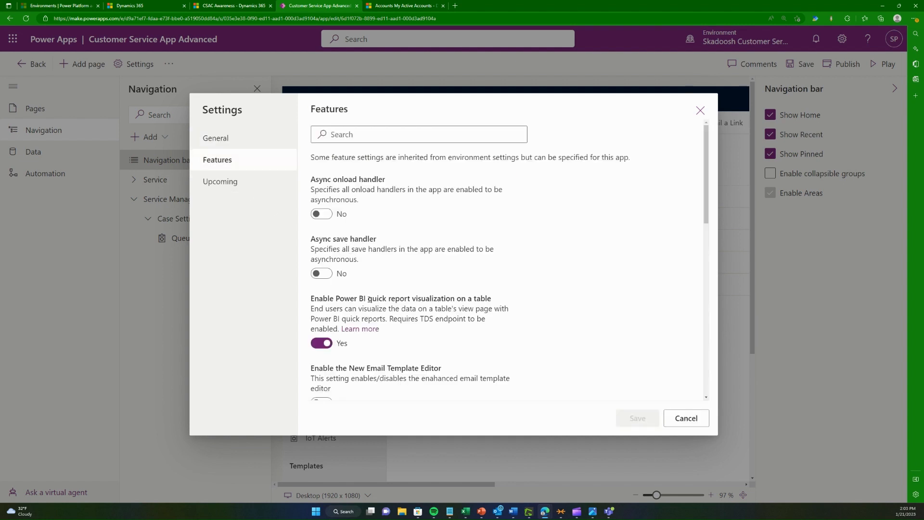
{"action": "scroll", "coordinate": [369, 303], "scroll_direction": "down", "scroll_amount": 6}
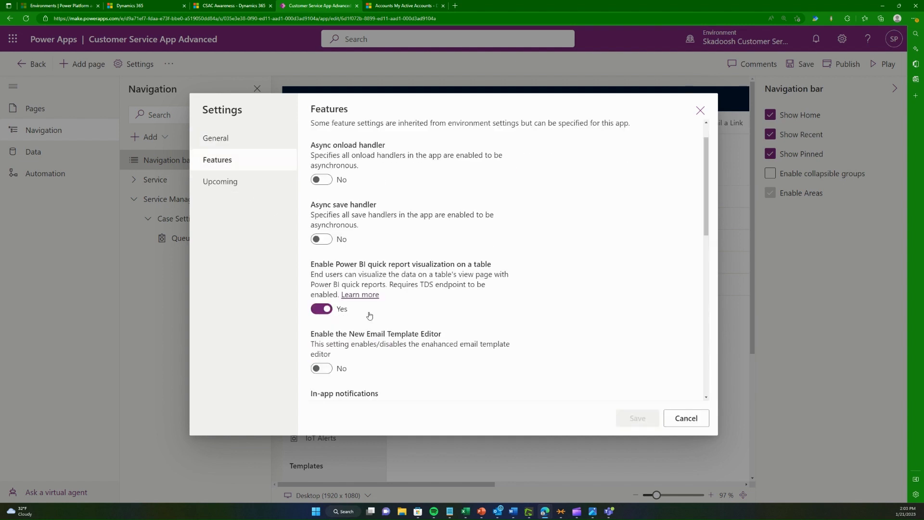
{"action": "scroll", "coordinate": [369, 319], "scroll_direction": "down", "scroll_amount": 4}
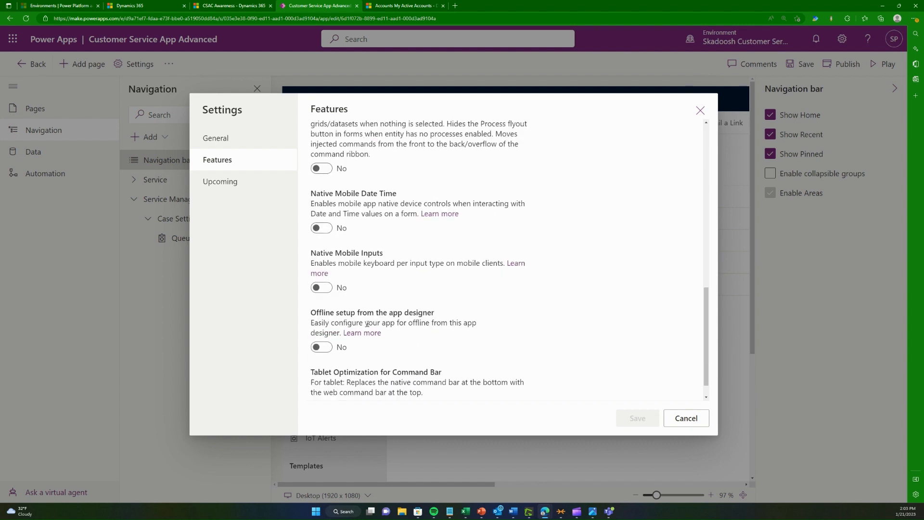
{"action": "scroll", "coordinate": [366, 325], "scroll_direction": "up", "scroll_amount": 10}
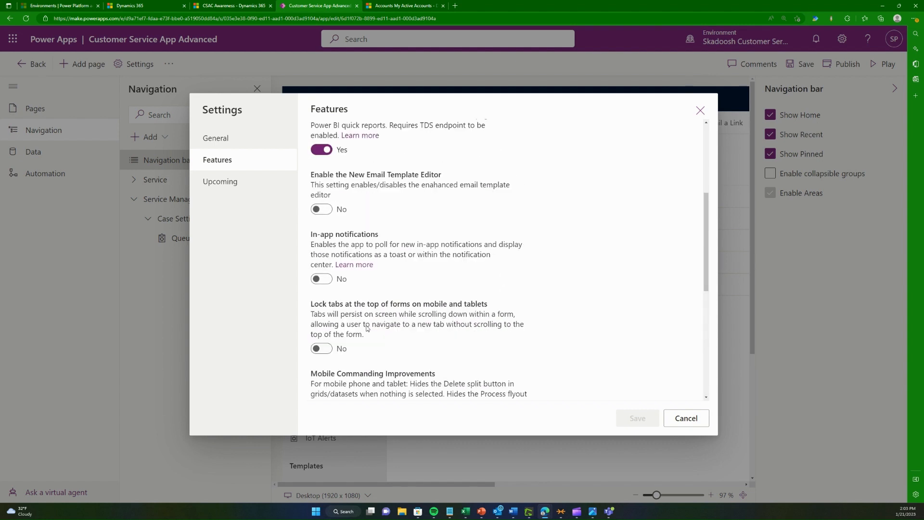
{"action": "scroll", "coordinate": [367, 329], "scroll_direction": "up", "scroll_amount": 2}
{"action": "scroll", "coordinate": [366, 328], "scroll_direction": "down", "scroll_amount": 1}
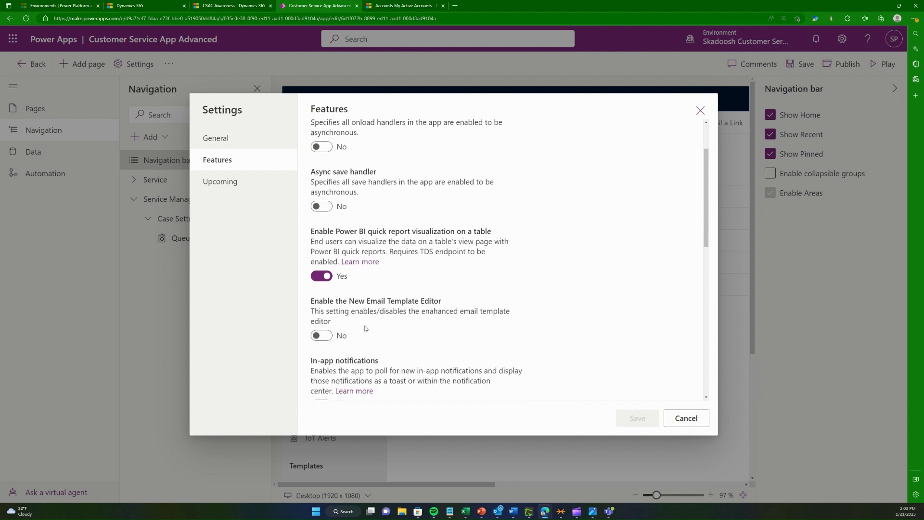
{"action": "scroll", "coordinate": [366, 329], "scroll_direction": "up", "scroll_amount": 2}
{"action": "scroll", "coordinate": [366, 329], "scroll_direction": "down", "scroll_amount": 3}
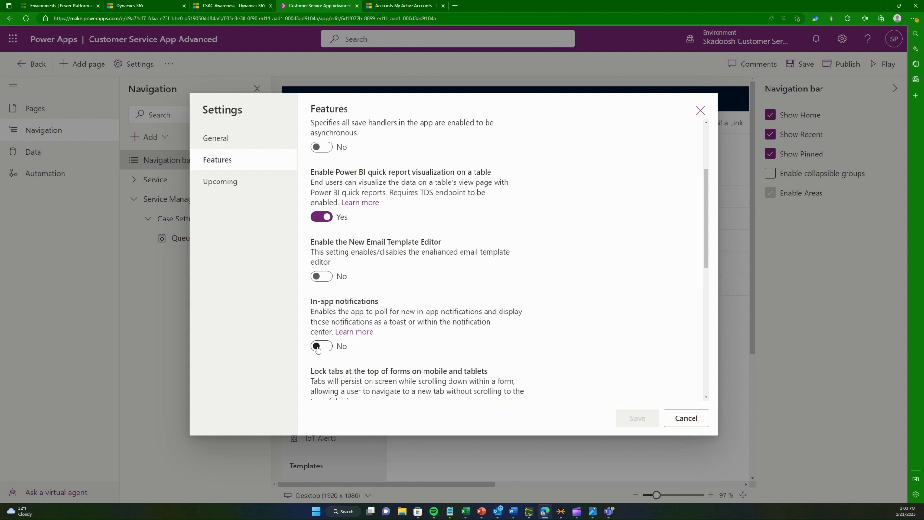
Step: Review the app's upcoming feature settings, including the offline mode option, and close the settings without saving
{"action": "left_click", "coordinate": [243, 184]}
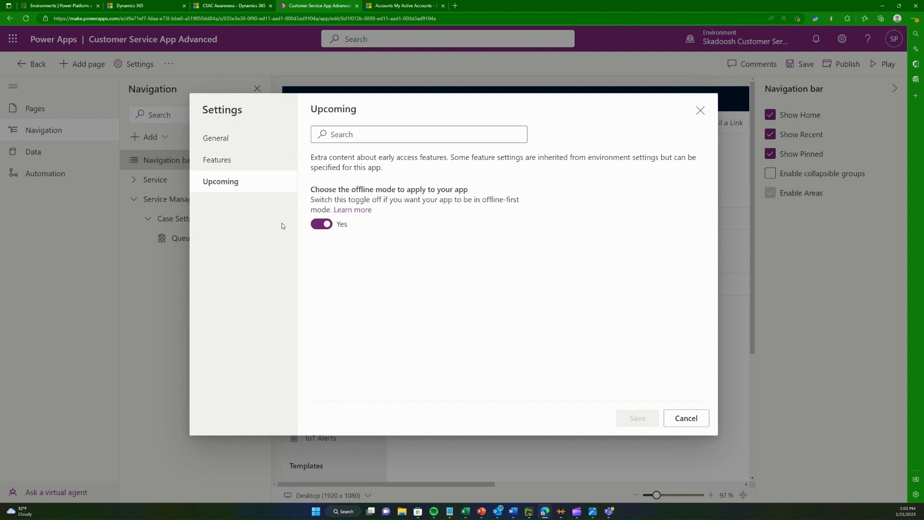
{"action": "left_click", "coordinate": [678, 418]}
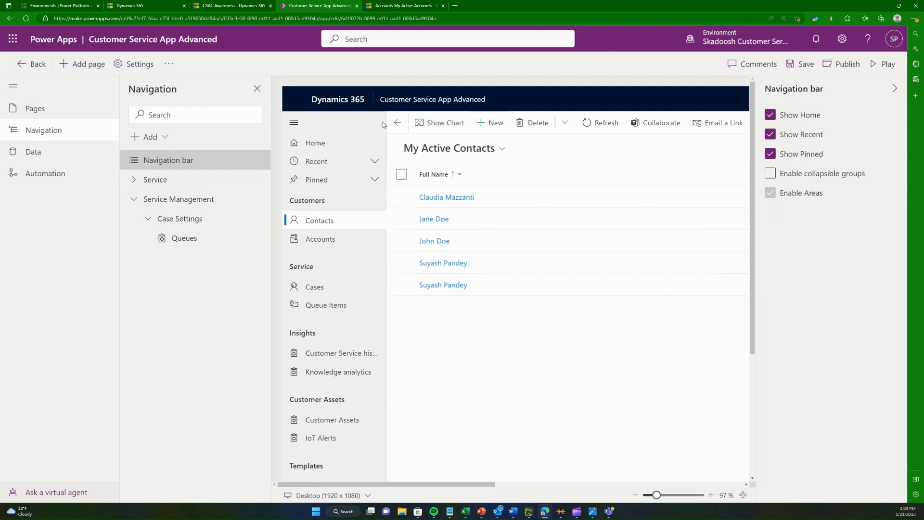
Step: Examine the data tables used in the app and those available in the environment
{"action": "left_click", "coordinate": [21, 153]}
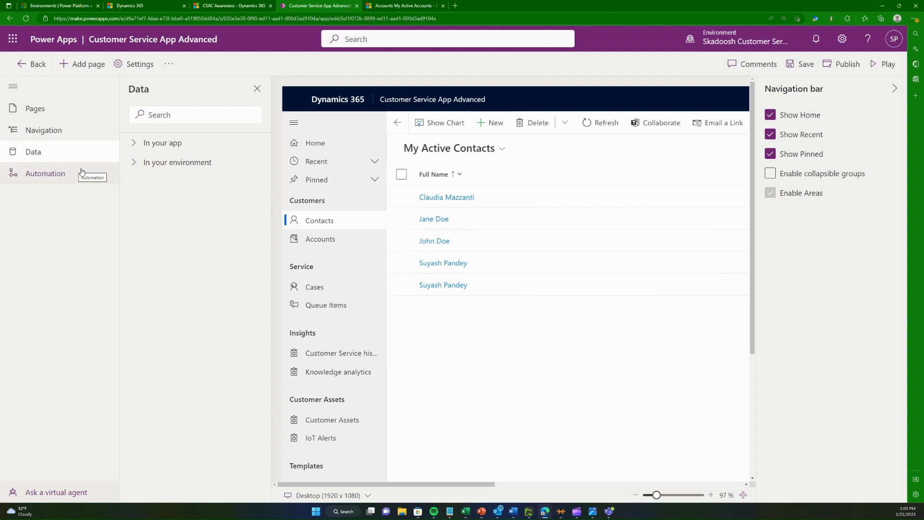
{"action": "left_click", "coordinate": [134, 144]}
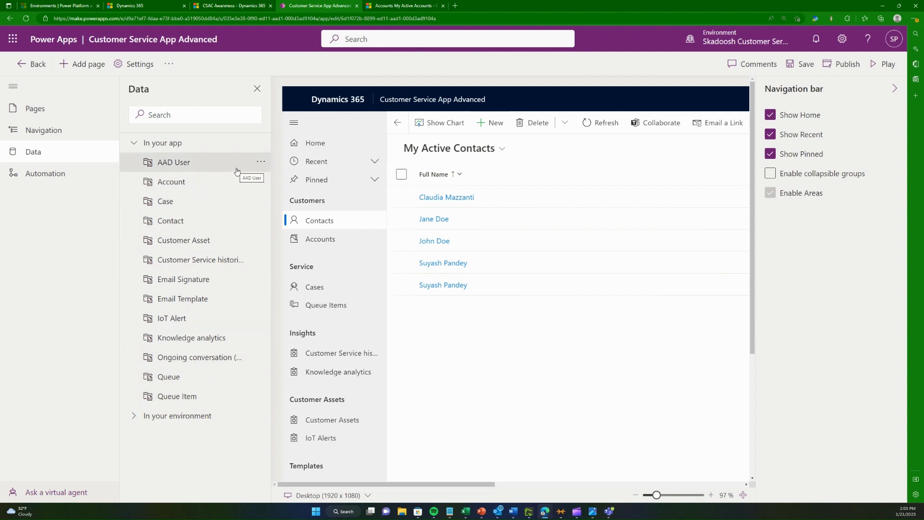
{"action": "left_click", "coordinate": [127, 417]}
{"action": "scroll", "coordinate": [154, 409], "scroll_direction": "down", "scroll_amount": 15}
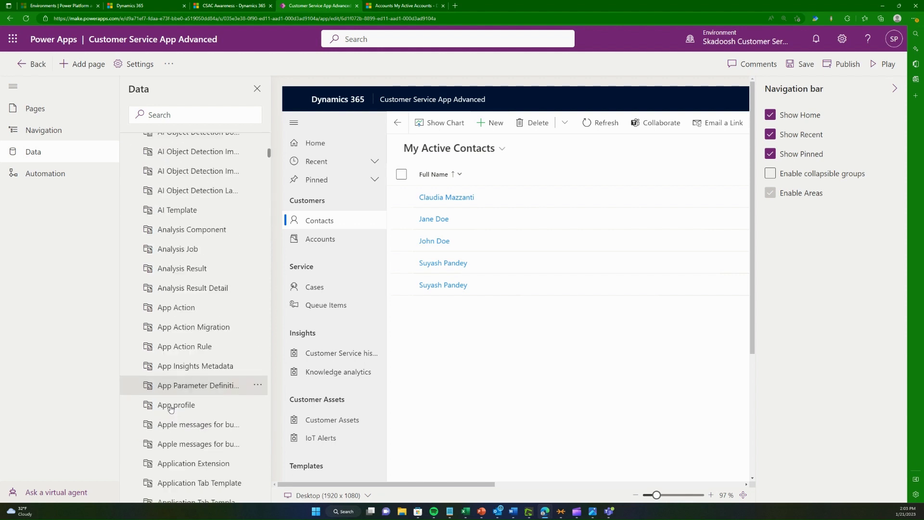
{"action": "scroll", "coordinate": [187, 393], "scroll_direction": "up", "scroll_amount": 15}
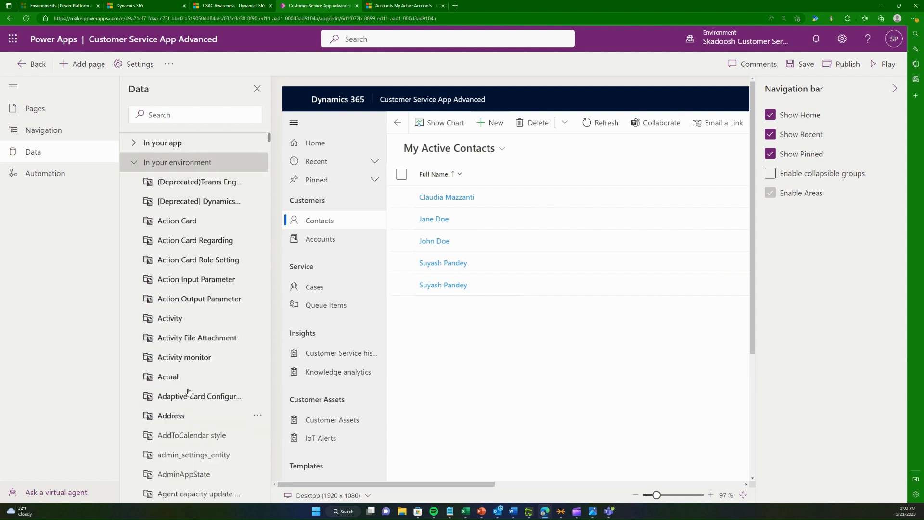
{"action": "left_click", "coordinate": [145, 165]}
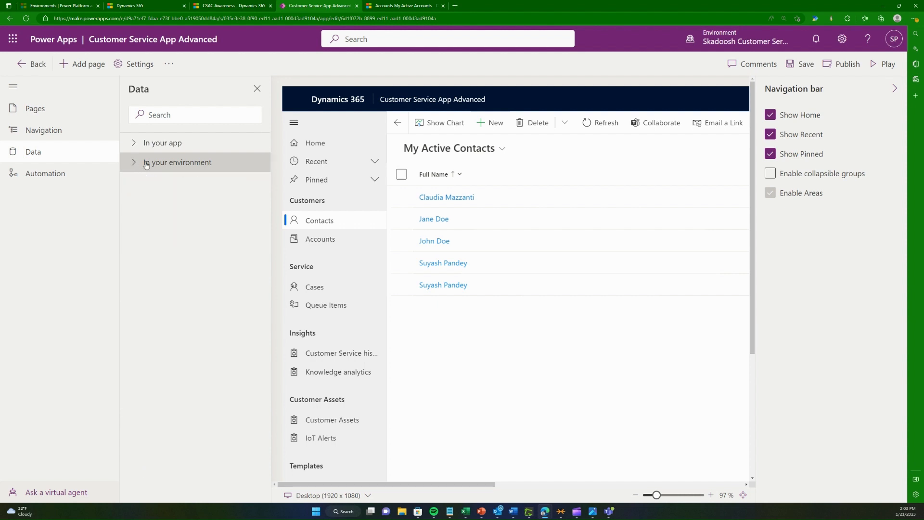
{"action": "left_click", "coordinate": [140, 147]}
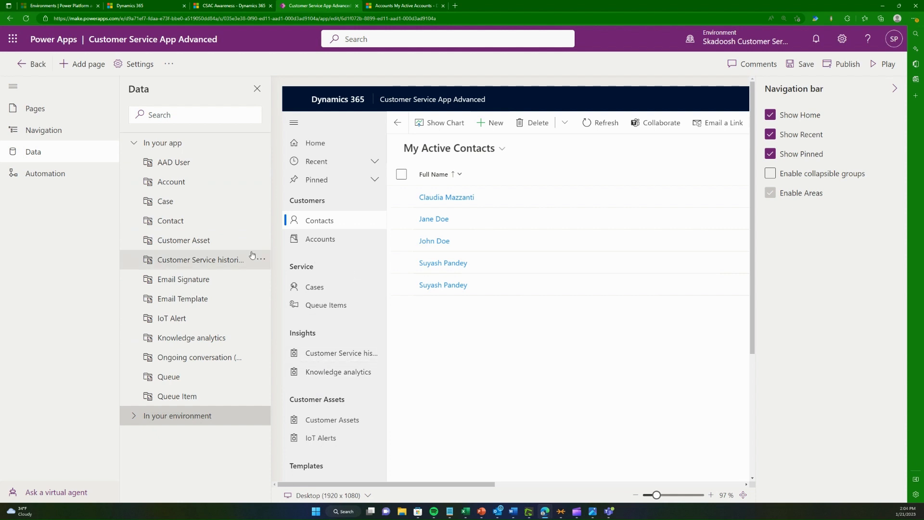
Step: Turn off the automation option that includes all business process flows in the app
{"action": "left_click", "coordinate": [65, 178]}
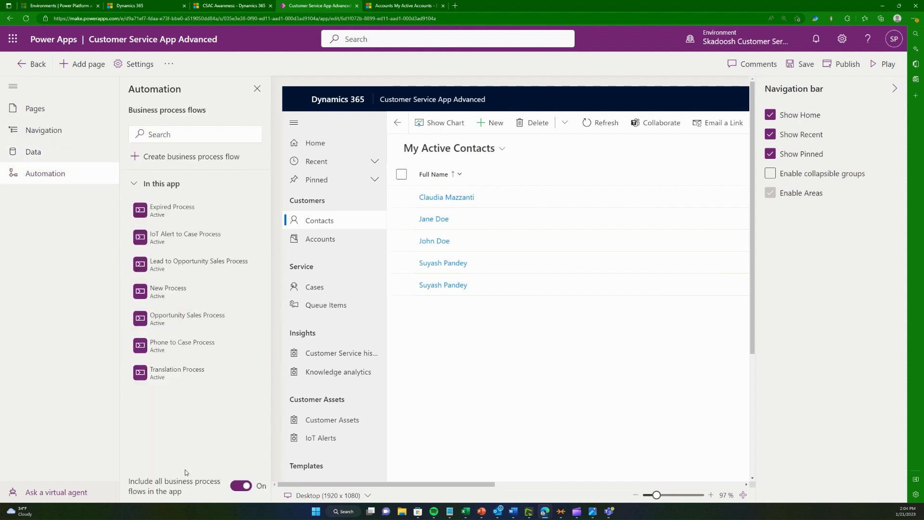
{"action": "left_click", "coordinate": [236, 487]}
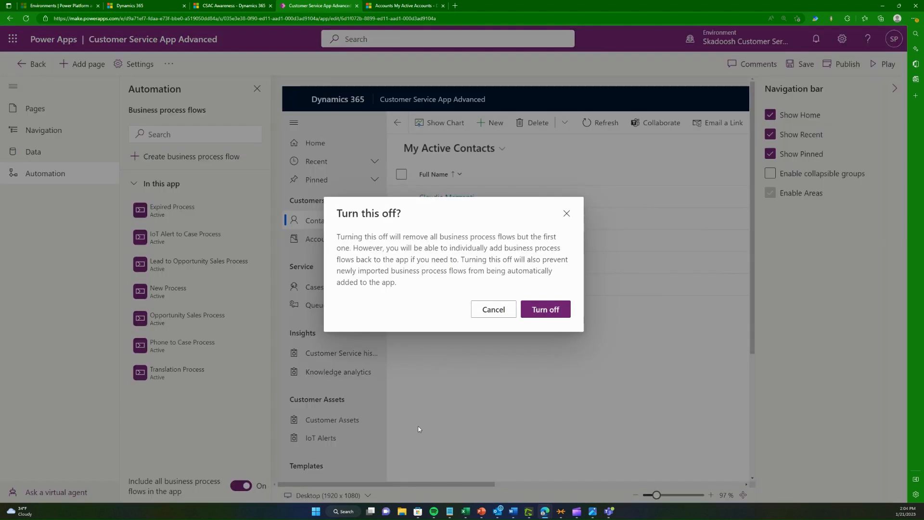
{"action": "left_click", "coordinate": [542, 310]}
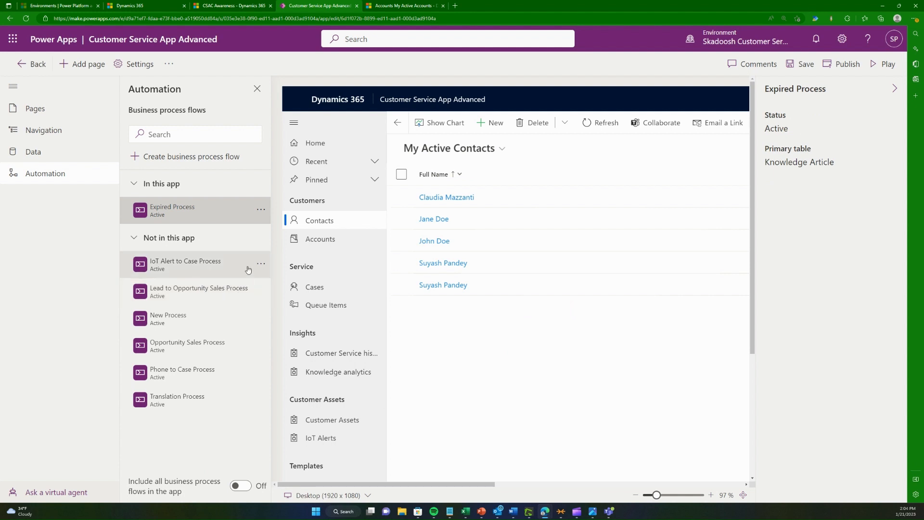
Step: Add the IoT Alert to Case Process and Phone to Case Process flows to the app and save it
{"action": "left_click", "coordinate": [261, 264]}
{"action": "left_click", "coordinate": [277, 283]}
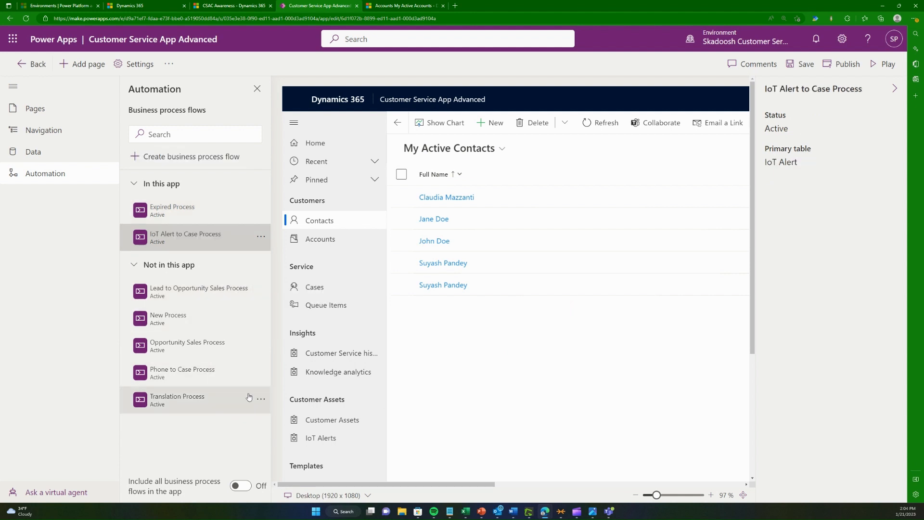
{"action": "left_click", "coordinate": [260, 374]}
{"action": "left_click", "coordinate": [276, 392]}
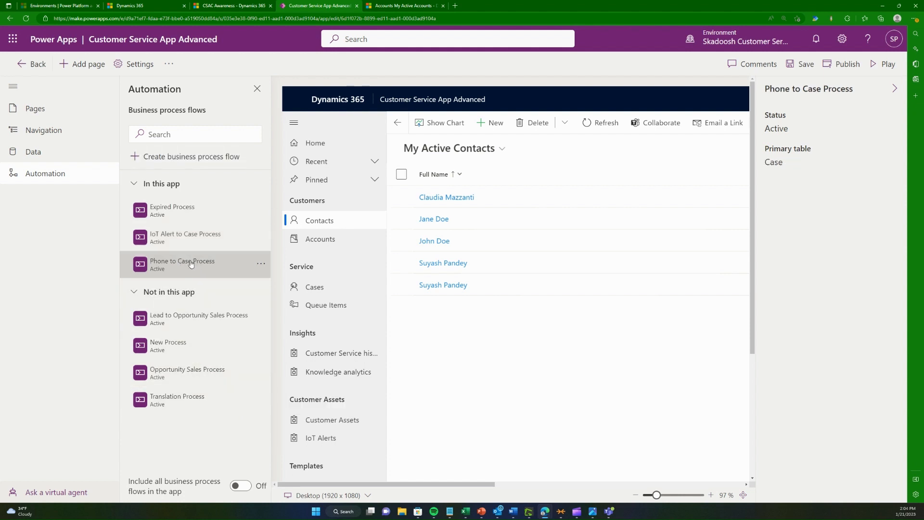
{"action": "left_click", "coordinate": [800, 64]}
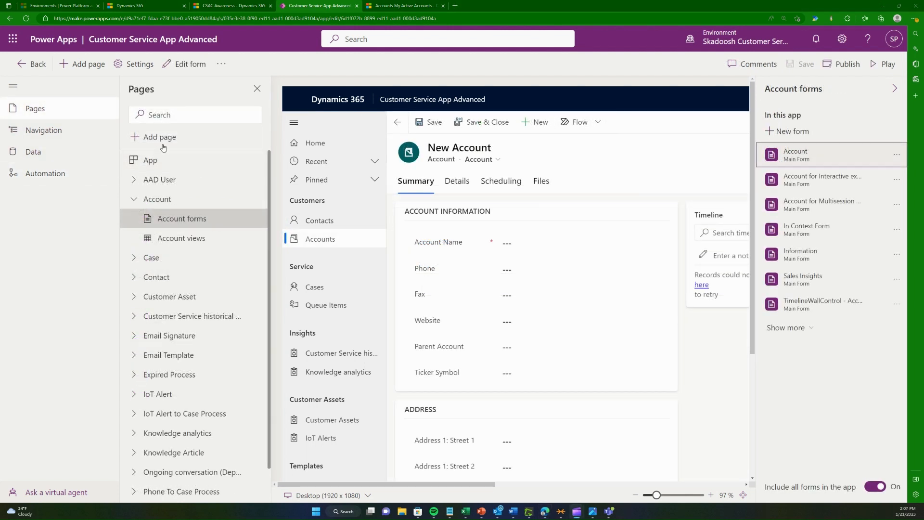
Step: Preview the Accounts page and its list of active accounts in the app designer
{"action": "left_click", "coordinate": [337, 239]}
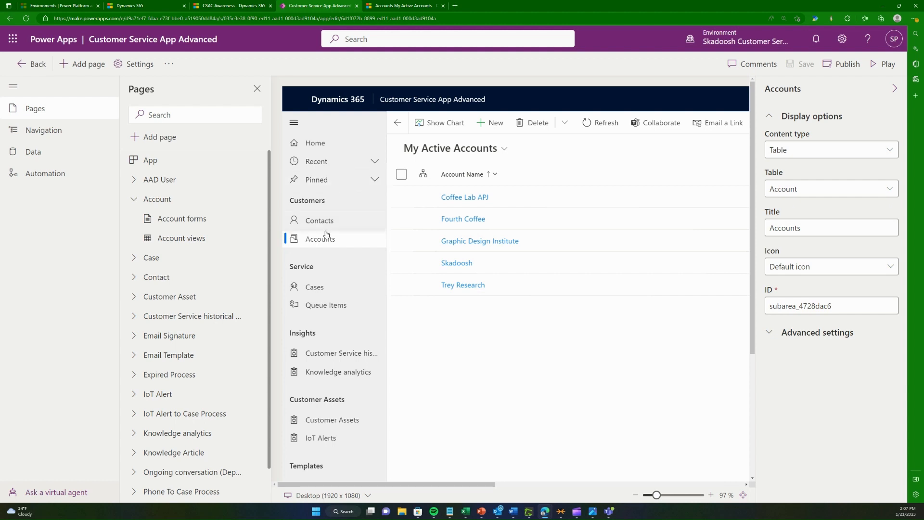
{"action": "scroll", "coordinate": [342, 380], "scroll_direction": "down", "scroll_amount": 3}
{"action": "scroll", "coordinate": [339, 395], "scroll_direction": "up", "scroll_amount": 3}
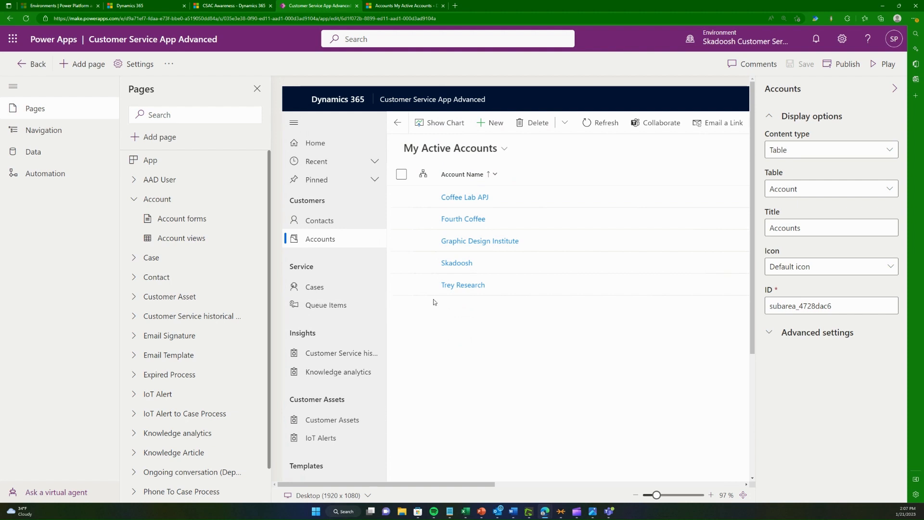
Step: Reopen the app's page list and show the forms of the Account table
{"action": "left_click", "coordinate": [88, 108]}
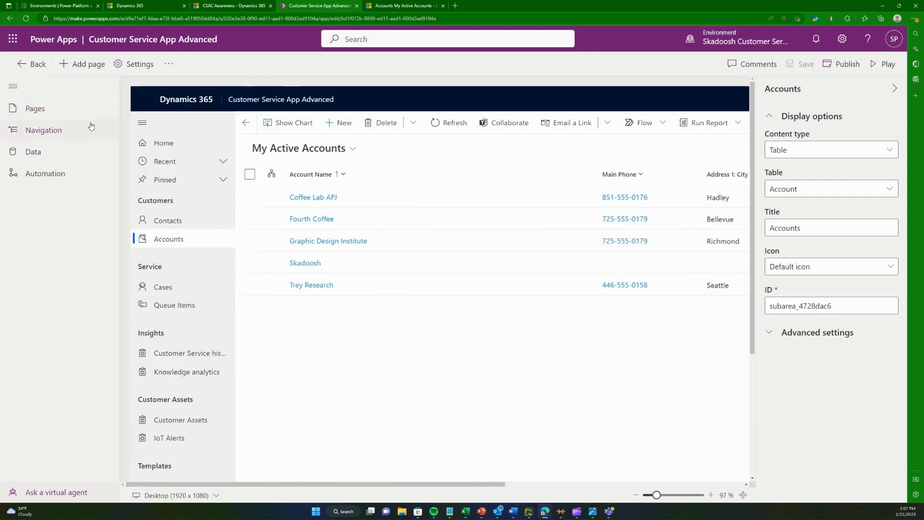
{"action": "left_click", "coordinate": [50, 108]}
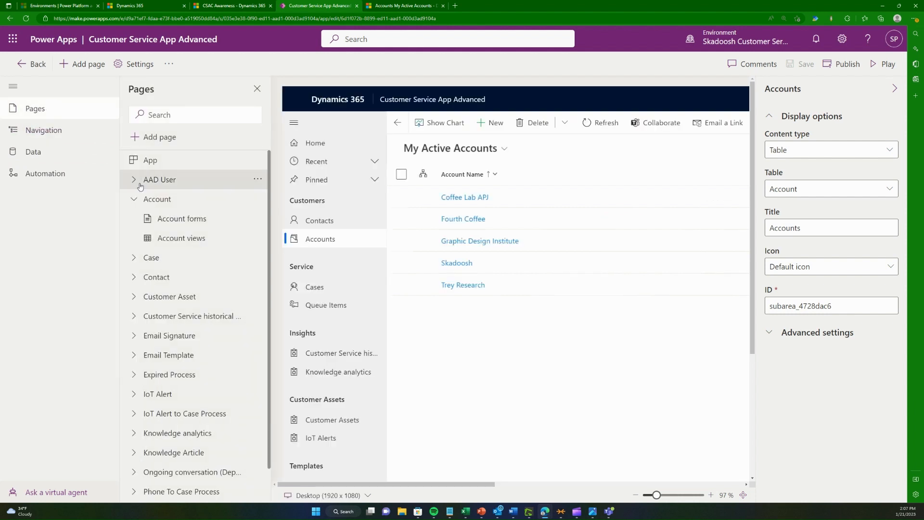
{"action": "left_click", "coordinate": [144, 208]}
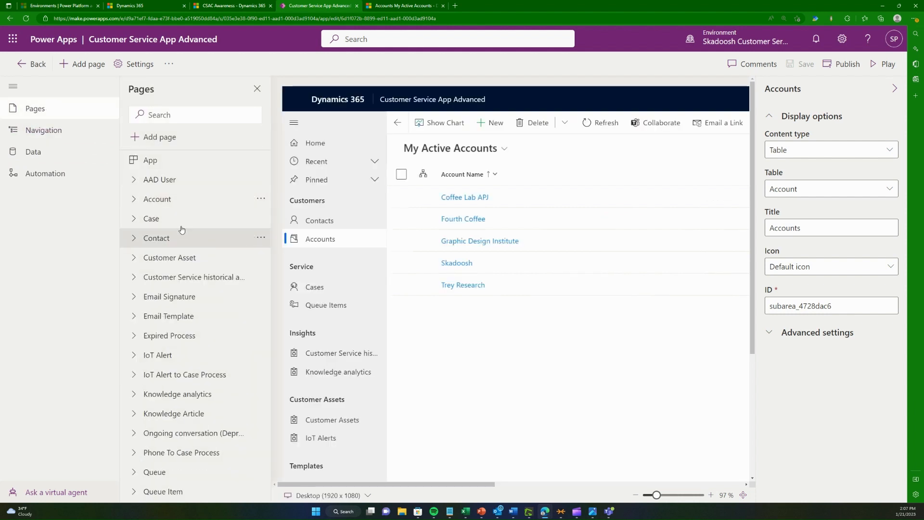
{"action": "left_click", "coordinate": [149, 199]}
{"action": "left_click", "coordinate": [213, 221]}
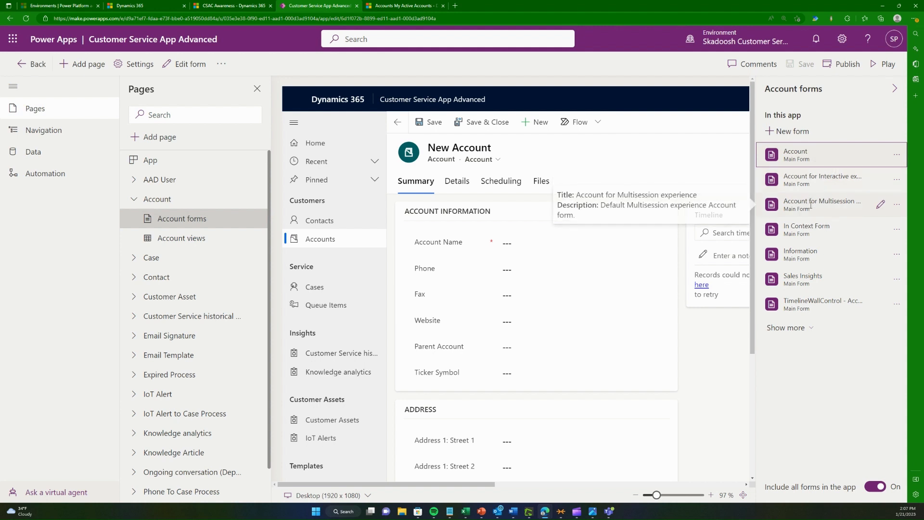
Step: Compare the Account for Interactive experience, Sales Insights and Account forms in the new account preview
{"action": "left_click", "coordinate": [481, 159]}
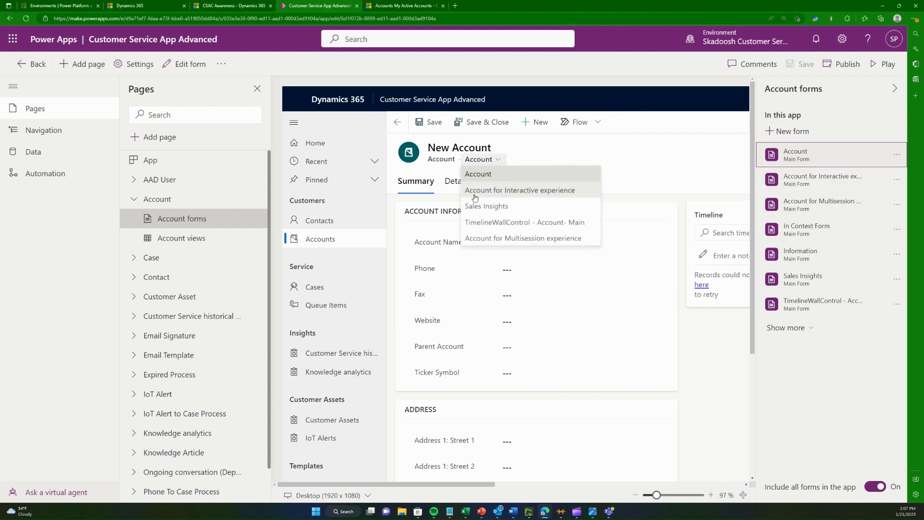
{"action": "left_click", "coordinate": [502, 222]}
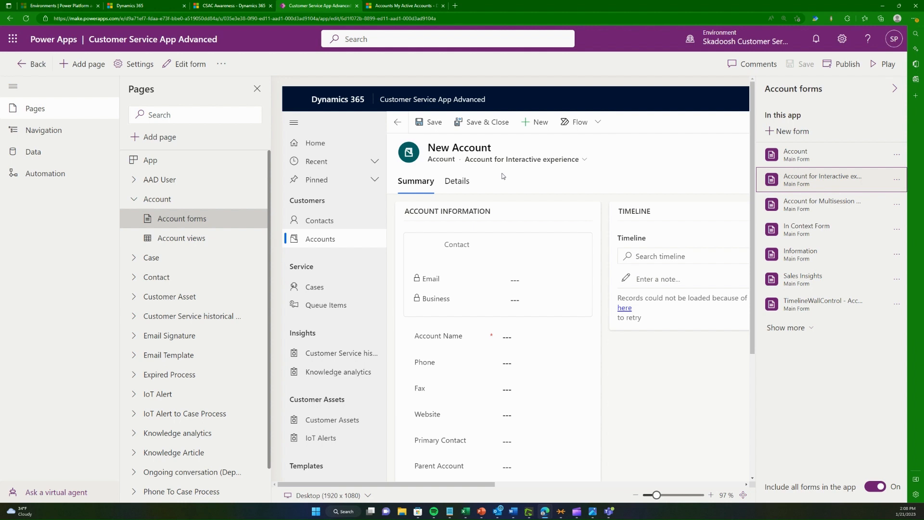
{"action": "left_click", "coordinate": [515, 163]}
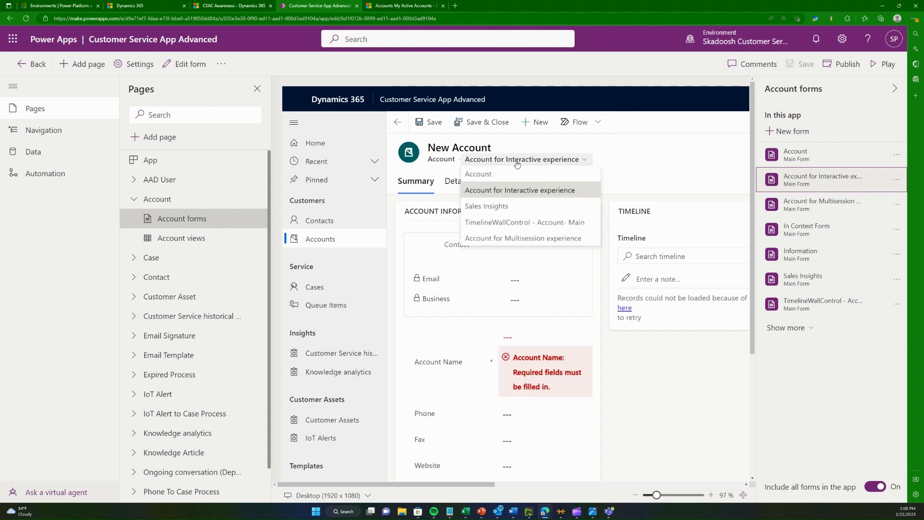
{"action": "left_click", "coordinate": [496, 210]}
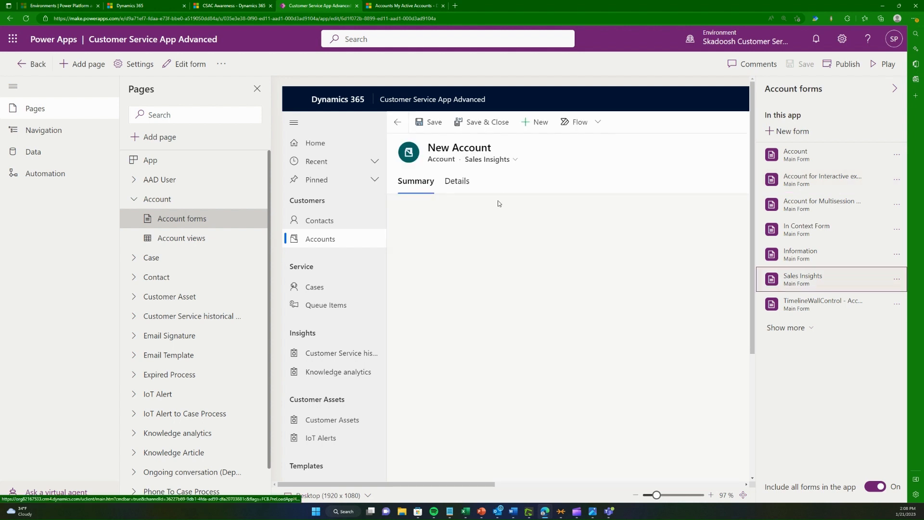
{"action": "left_click", "coordinate": [496, 164]}
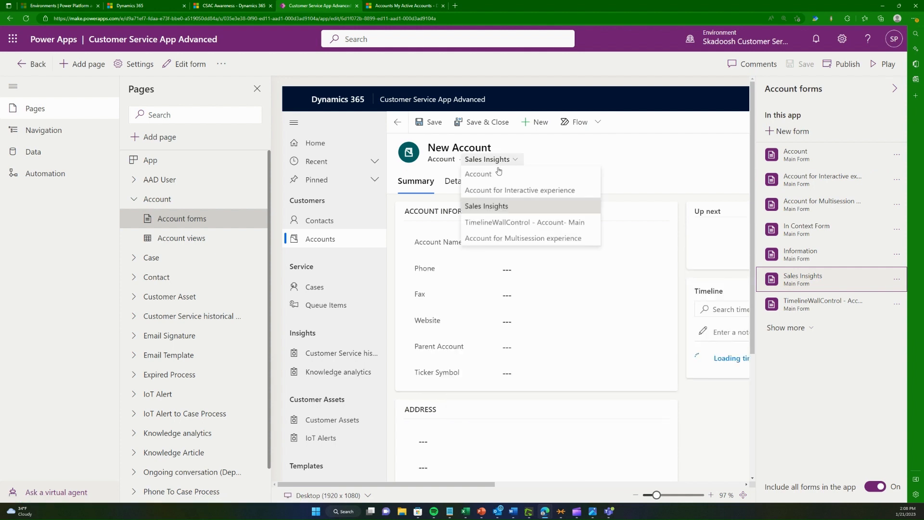
{"action": "left_click", "coordinate": [498, 174]}
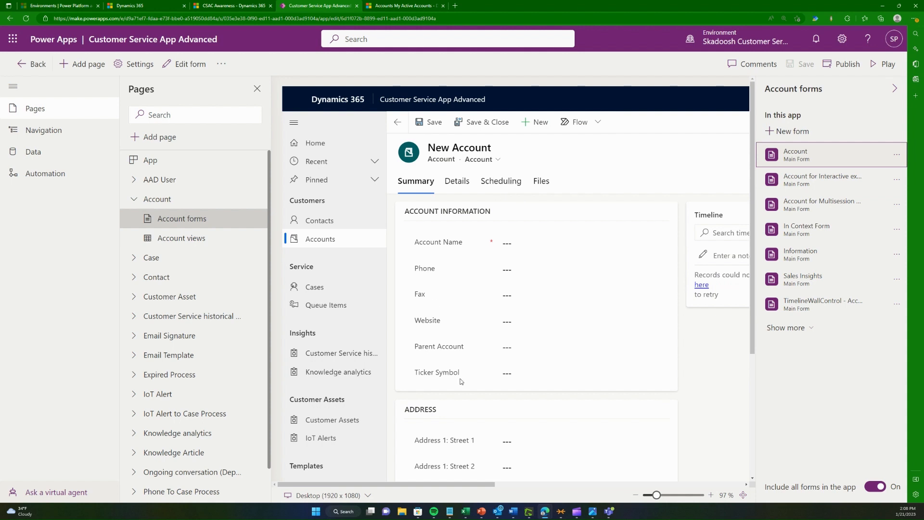
{"action": "scroll", "coordinate": [467, 378], "scroll_direction": "down", "scroll_amount": 4}
{"action": "scroll", "coordinate": [470, 380], "scroll_direction": "up", "scroll_amount": 5}
{"action": "left_click", "coordinate": [495, 160]}
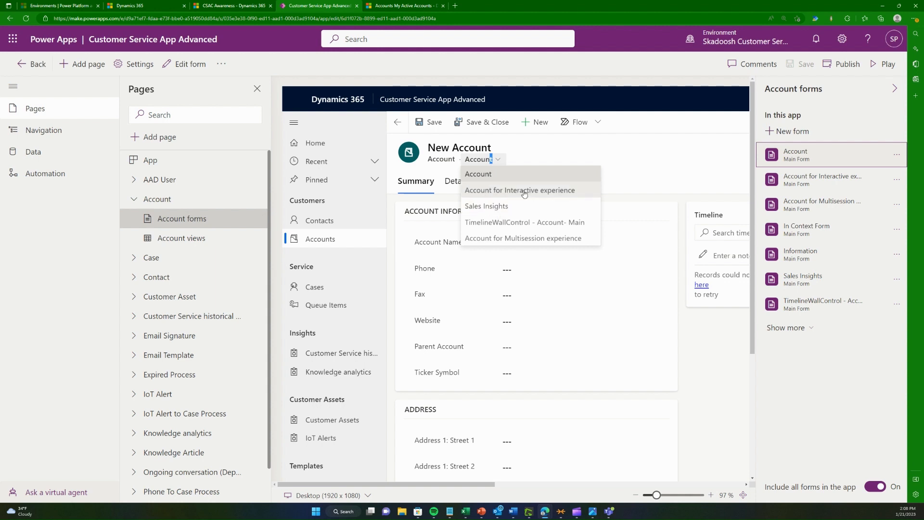
{"action": "left_click", "coordinate": [607, 151]}
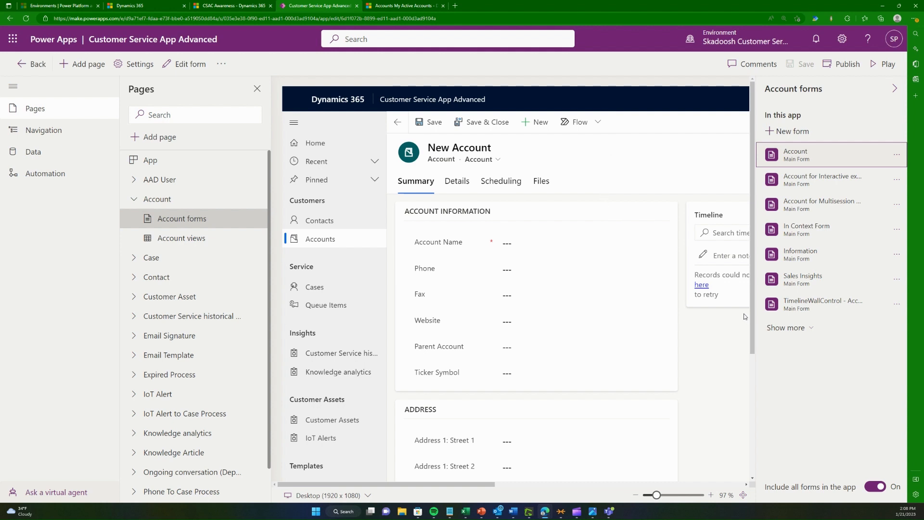
Step: Turn off the option that includes all Account forms in the app and dismiss the save reminder
{"action": "left_click", "coordinate": [876, 487]}
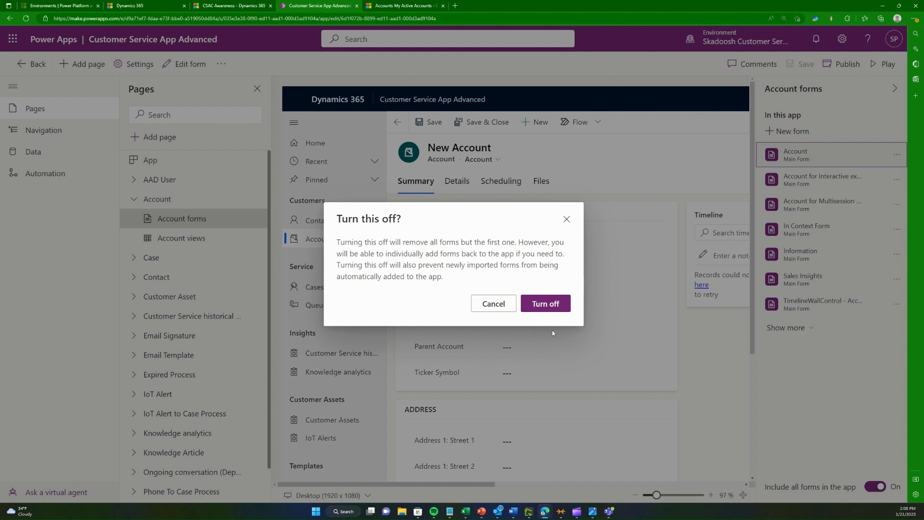
{"action": "left_click", "coordinate": [528, 302]}
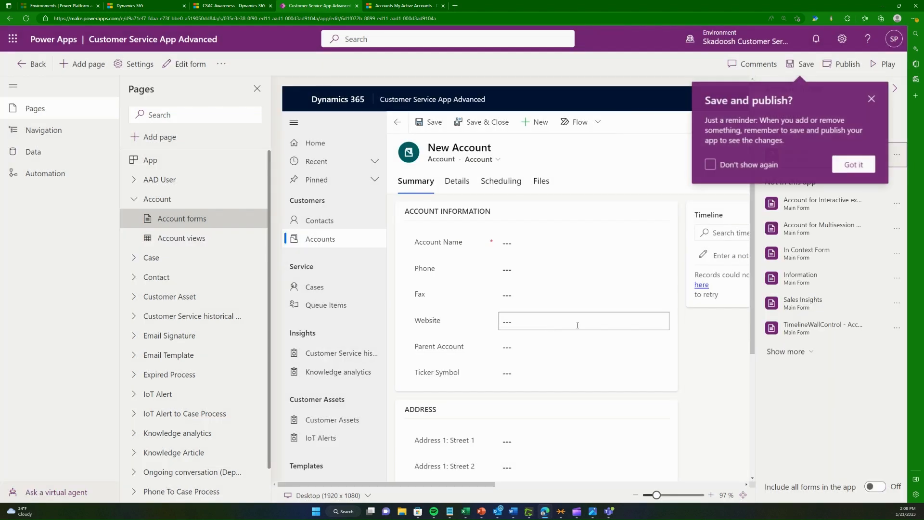
{"action": "left_click", "coordinate": [844, 163]}
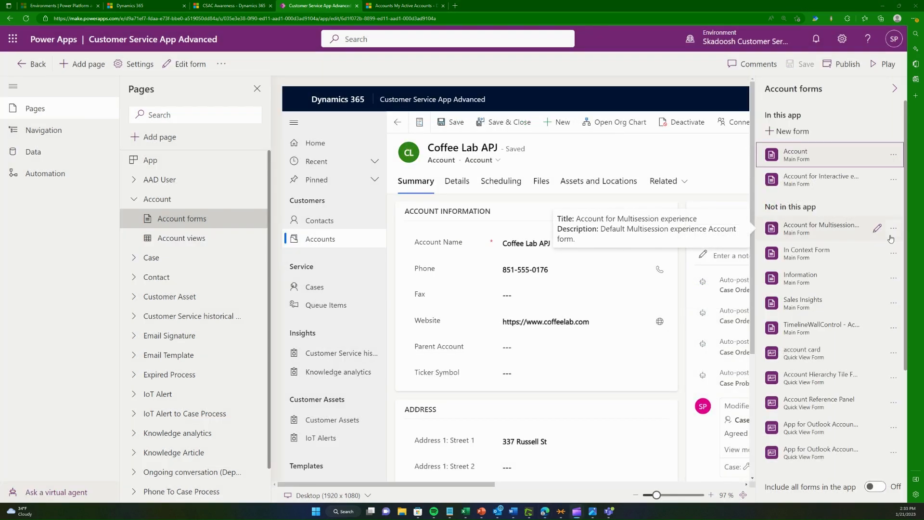
Step: Add the Account for Multisession experience and Information main forms to the app and collapse the Account forms pane
{"action": "left_click", "coordinate": [893, 228]}
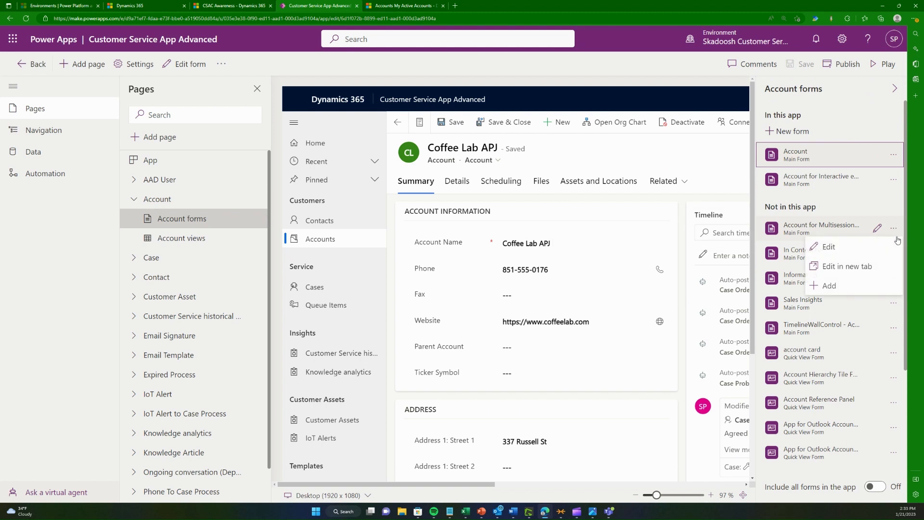
{"action": "left_click", "coordinate": [857, 290]}
{"action": "left_click", "coordinate": [863, 165]}
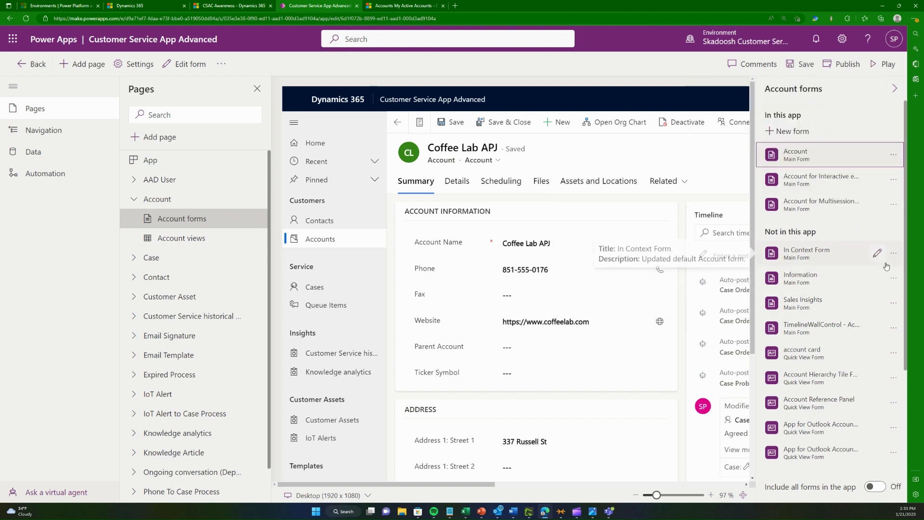
{"action": "left_click", "coordinate": [893, 278]}
{"action": "left_click", "coordinate": [856, 337]}
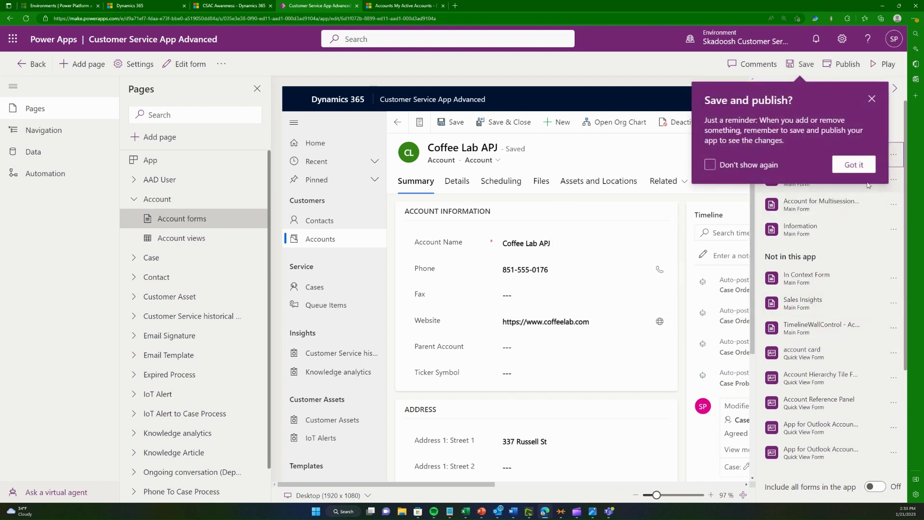
{"action": "left_click", "coordinate": [861, 165]}
{"action": "left_click", "coordinate": [894, 87]}
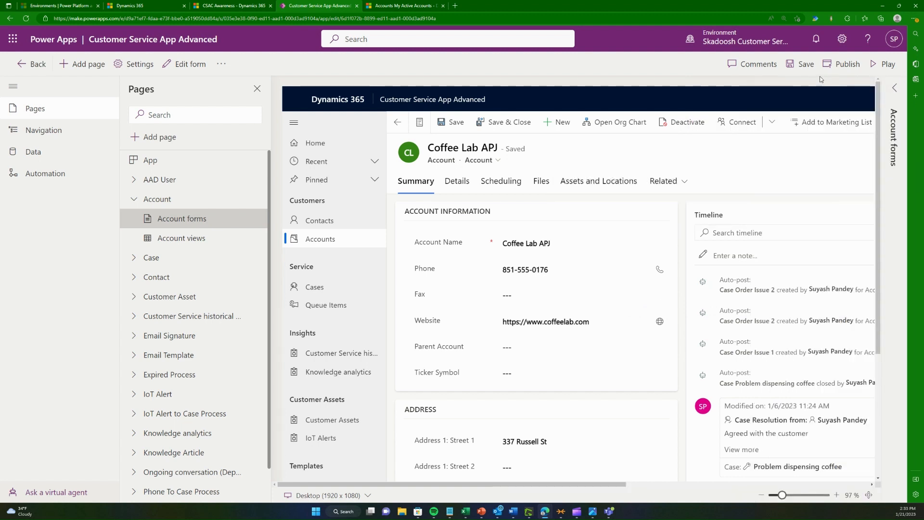
Step: Reopen the list of Account forms and save the app with the selected forms
{"action": "left_click", "coordinate": [895, 88]}
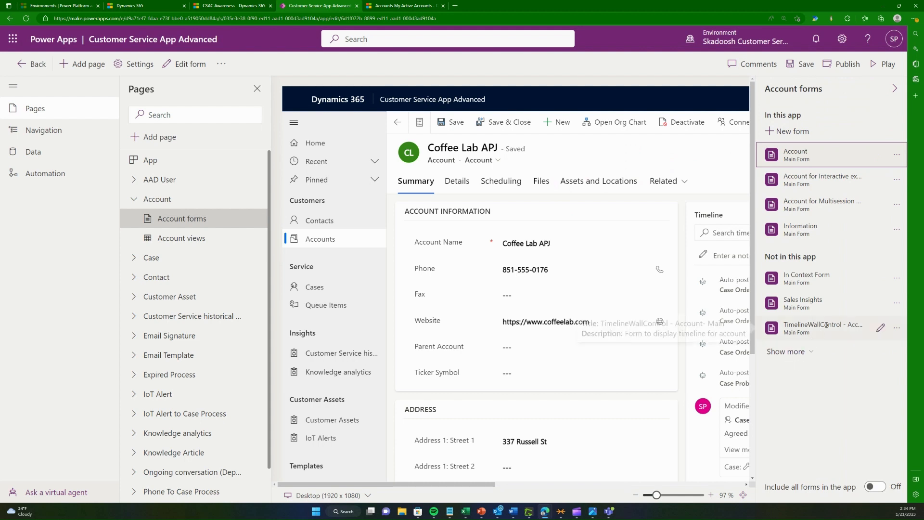
{"action": "left_click", "coordinate": [800, 64]}
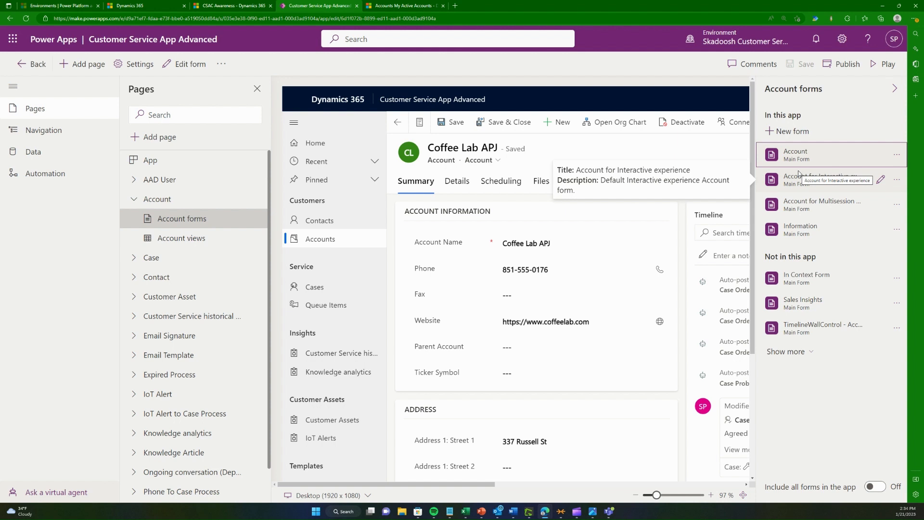
Step: Show the Account views, turn off the option that includes all views in the app, and dismiss the save reminder
{"action": "left_click", "coordinate": [190, 242]}
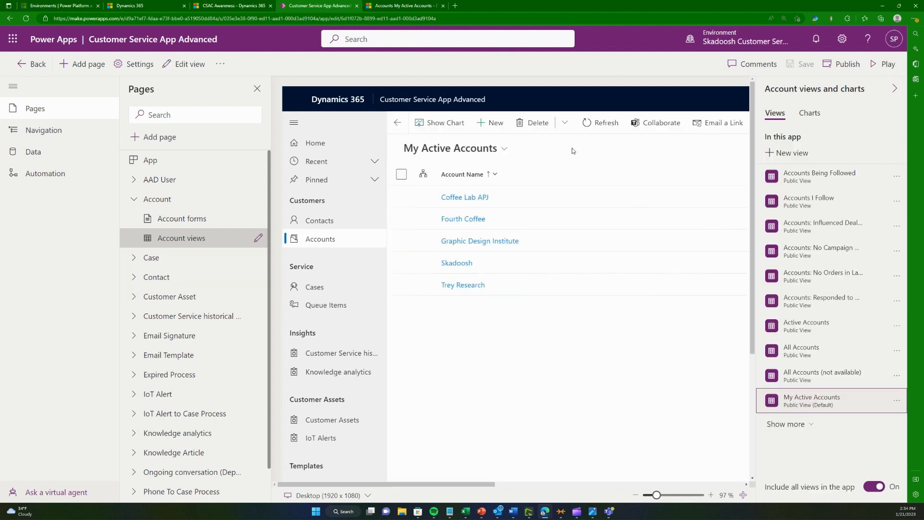
{"action": "left_click", "coordinate": [499, 150]}
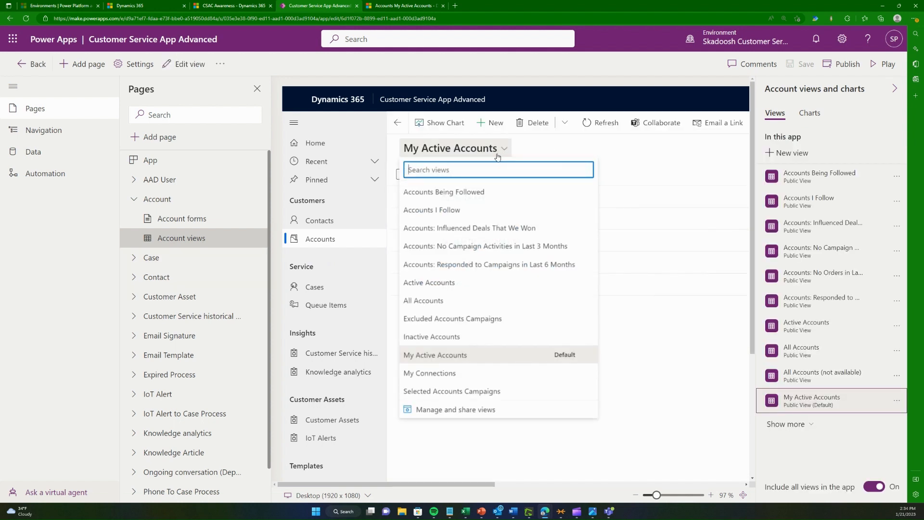
{"action": "left_click", "coordinate": [874, 487]}
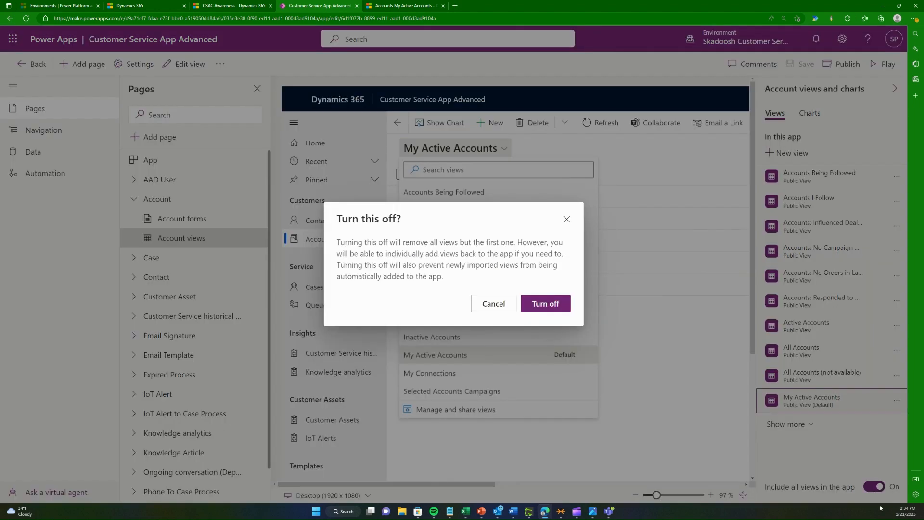
{"action": "left_click", "coordinate": [549, 304]}
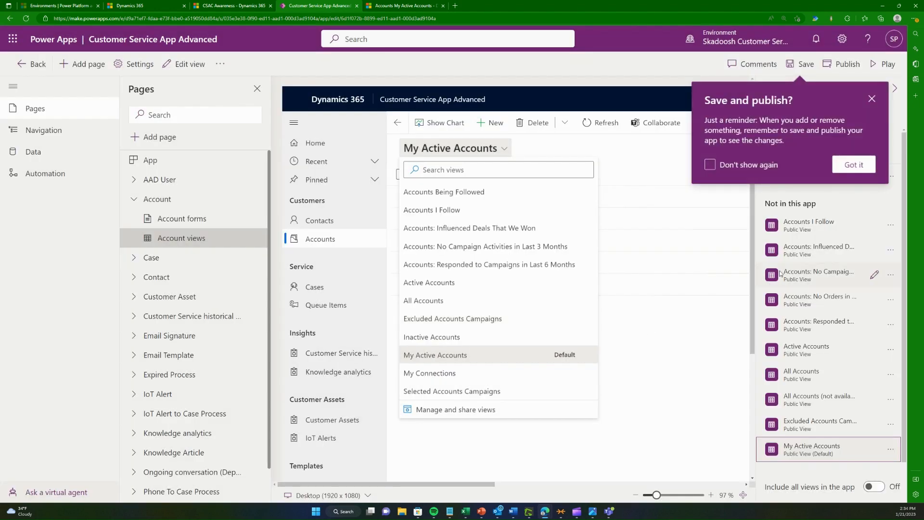
{"action": "left_click", "coordinate": [846, 165]}
Step: Add the Accounts I Follow and Accounts: Influenced Deals That We Won views to the app and save it
{"action": "left_click", "coordinate": [890, 225]}
{"action": "left_click", "coordinate": [850, 282]}
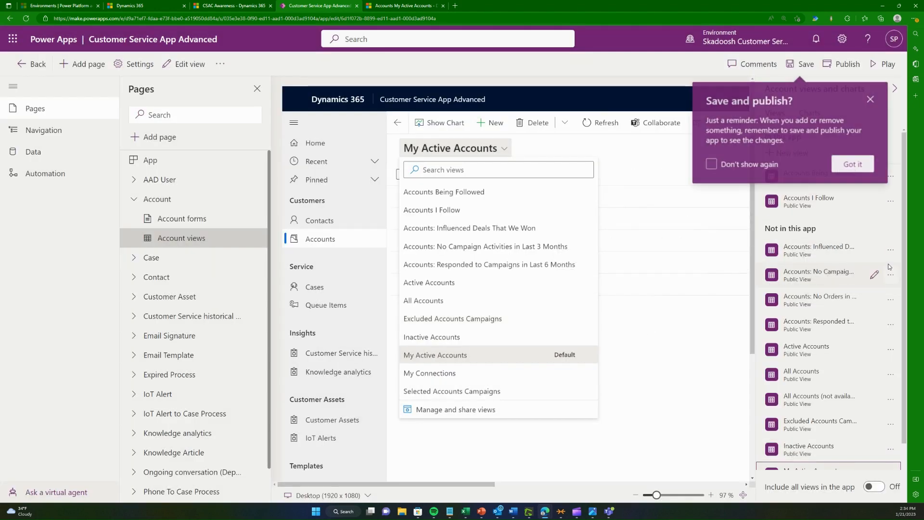
{"action": "left_click", "coordinate": [852, 165]}
{"action": "left_click", "coordinate": [891, 250]}
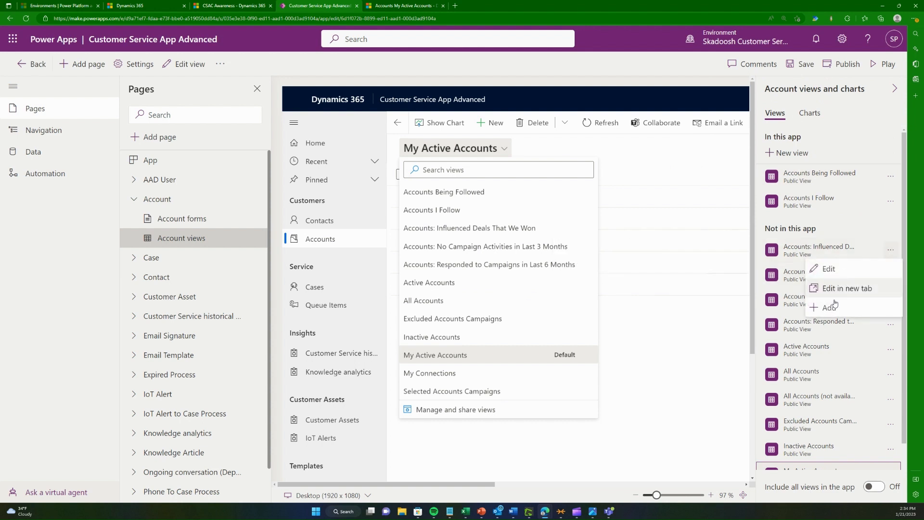
{"action": "left_click", "coordinate": [829, 307]}
{"action": "left_click", "coordinate": [852, 164]}
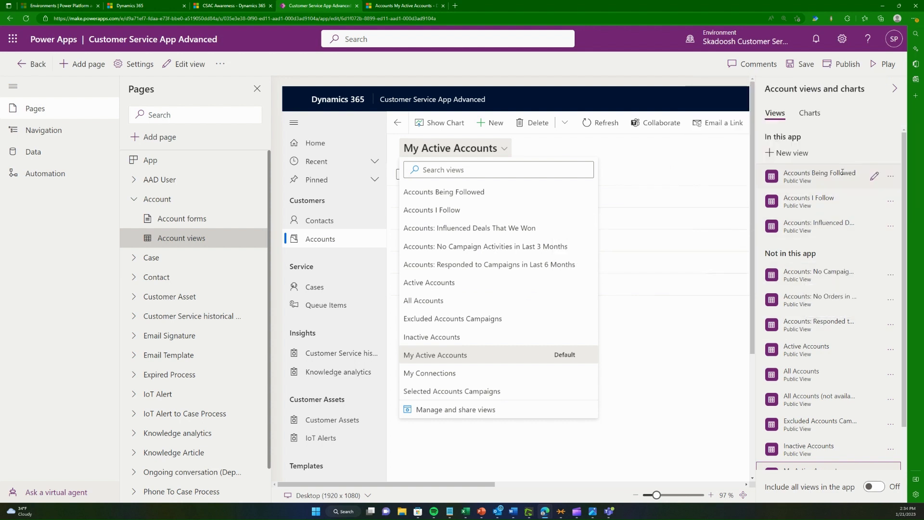
{"action": "left_click", "coordinate": [792, 66]}
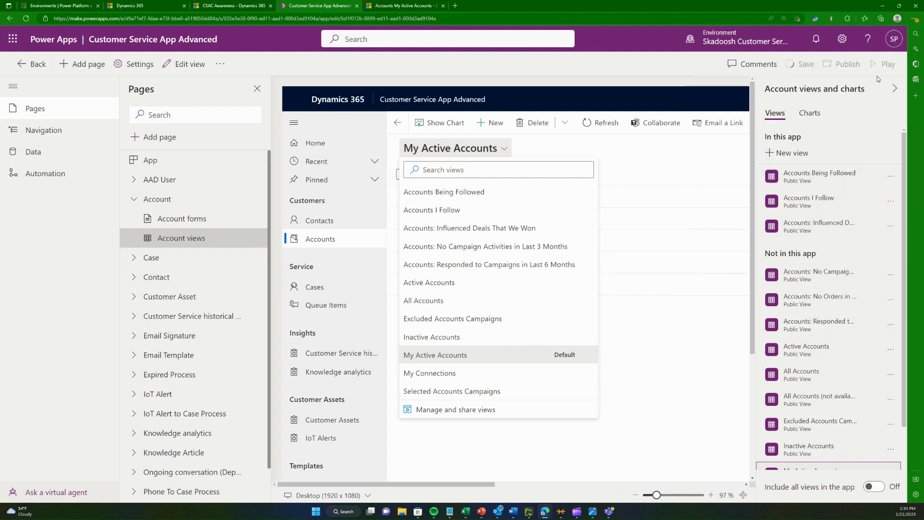